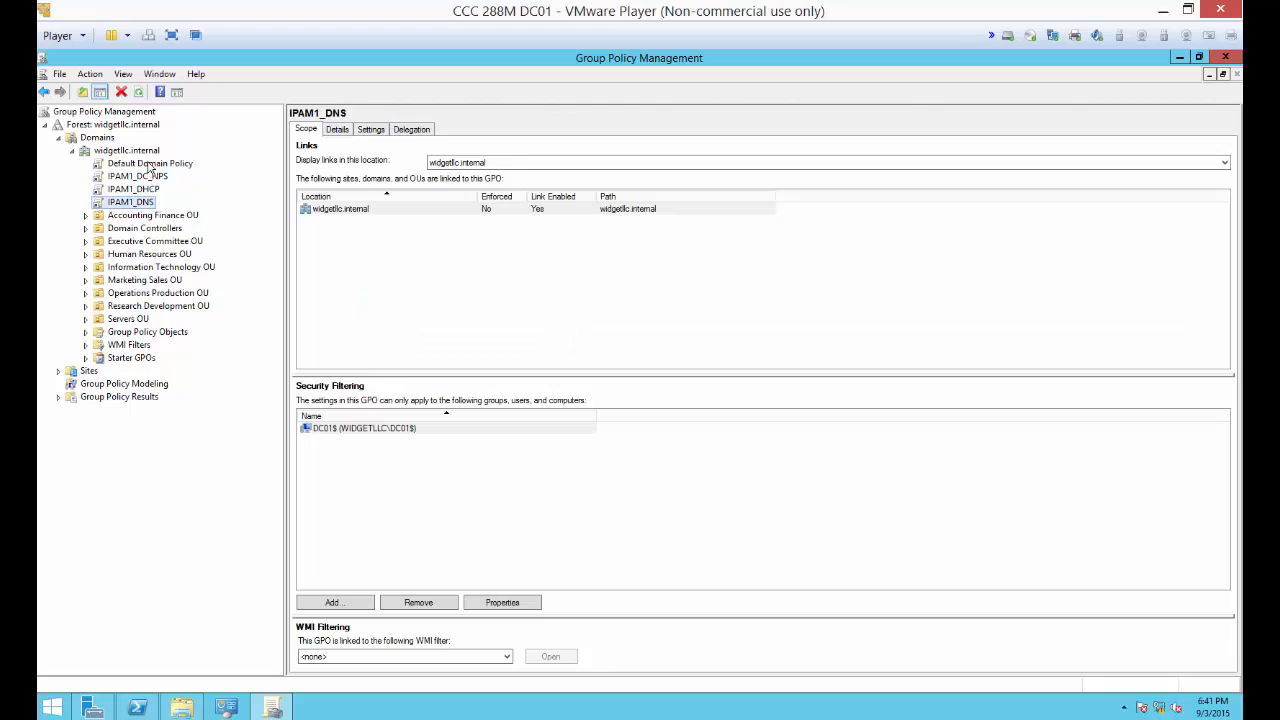
# Step: Open the Default Domain Policy of widgetllc.internal for editing in a maximized editor window
pyautogui.click(148, 164)
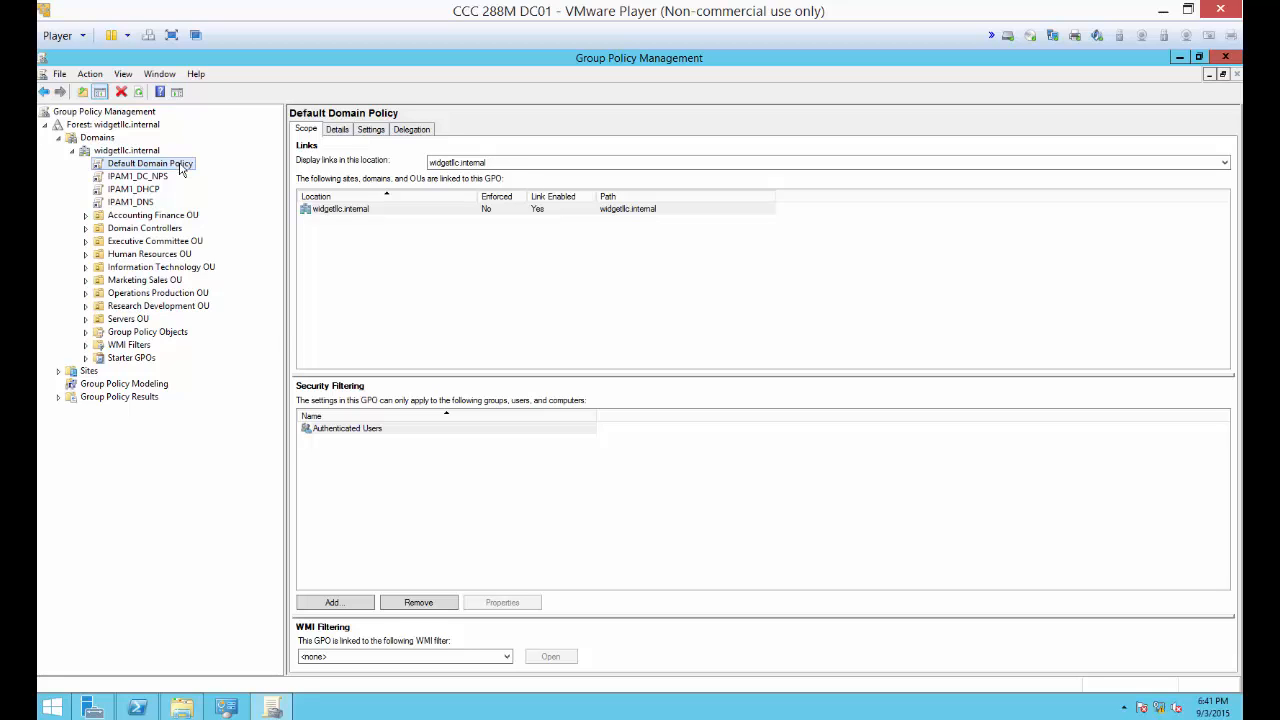
pyautogui.rightClick(181, 170)
pyautogui.click(192, 177)
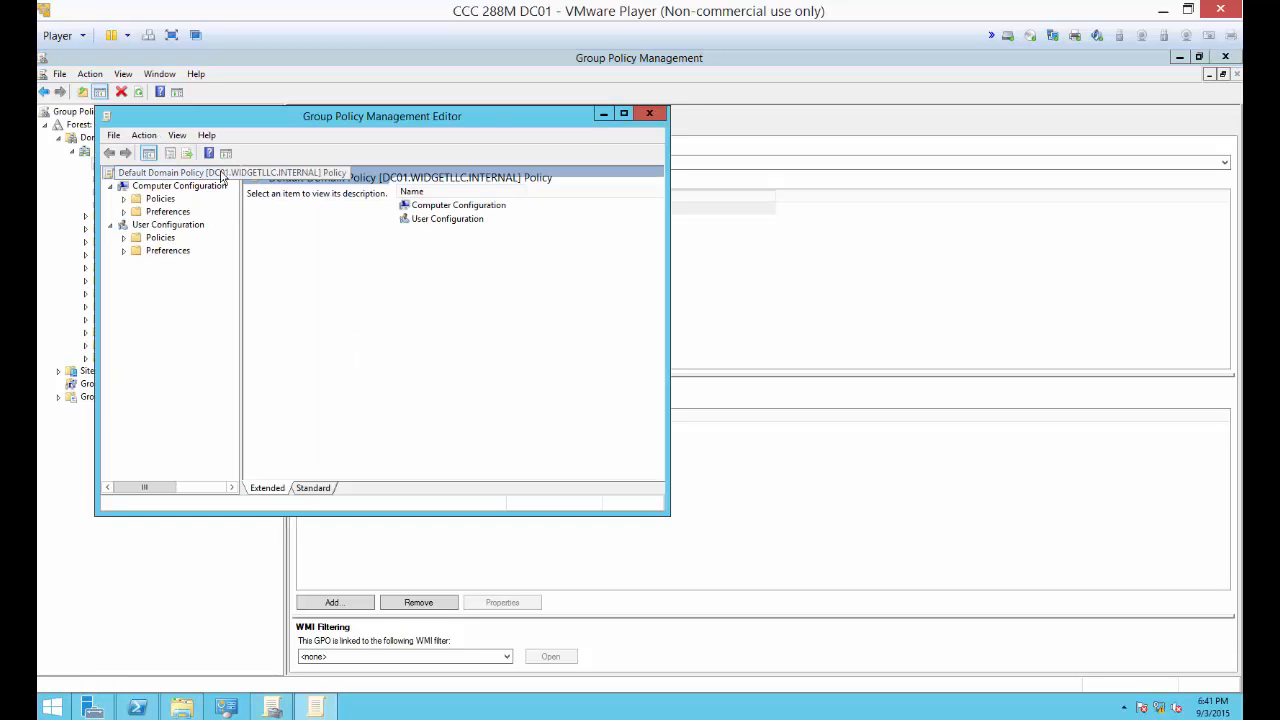
pyautogui.click(623, 113)
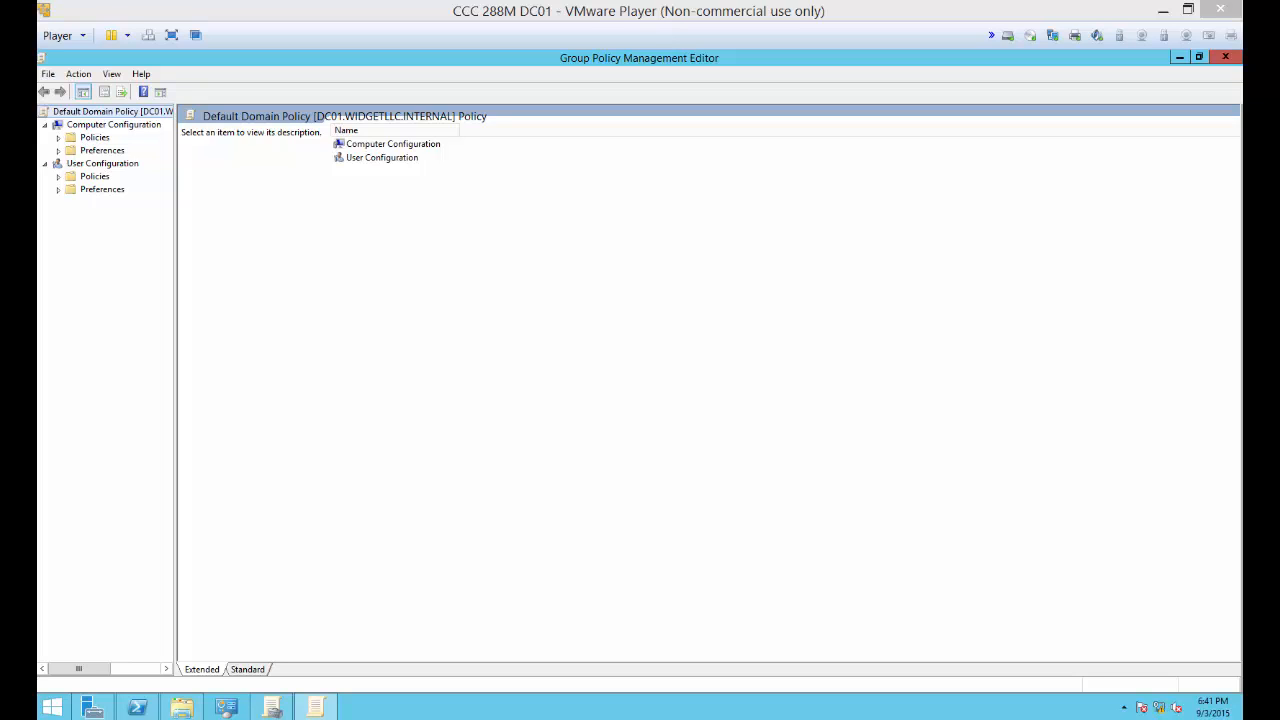
# Step: Display the Password Policy settings under Computer Configuration > Policies > Windows Settings > Security Settings > Account Policies, widening the tree for full names
pyautogui.click(95, 137)
pyautogui.click(59, 138)
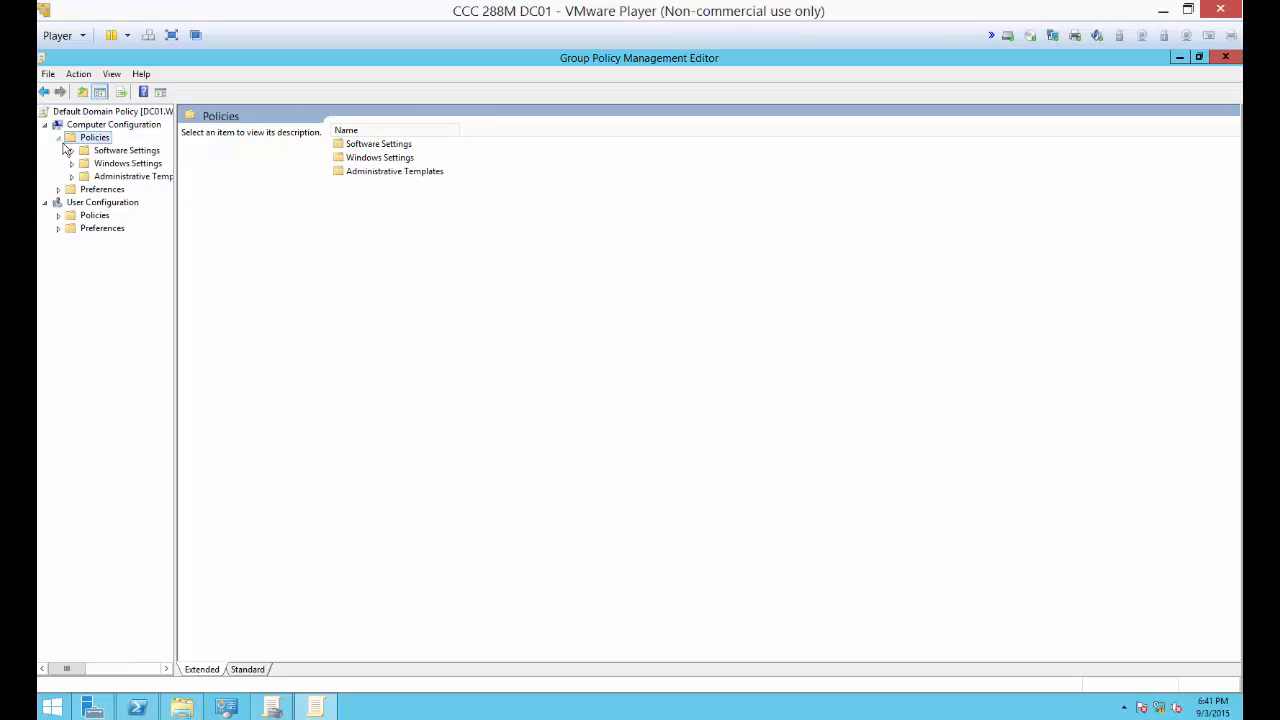
pyautogui.click(71, 163)
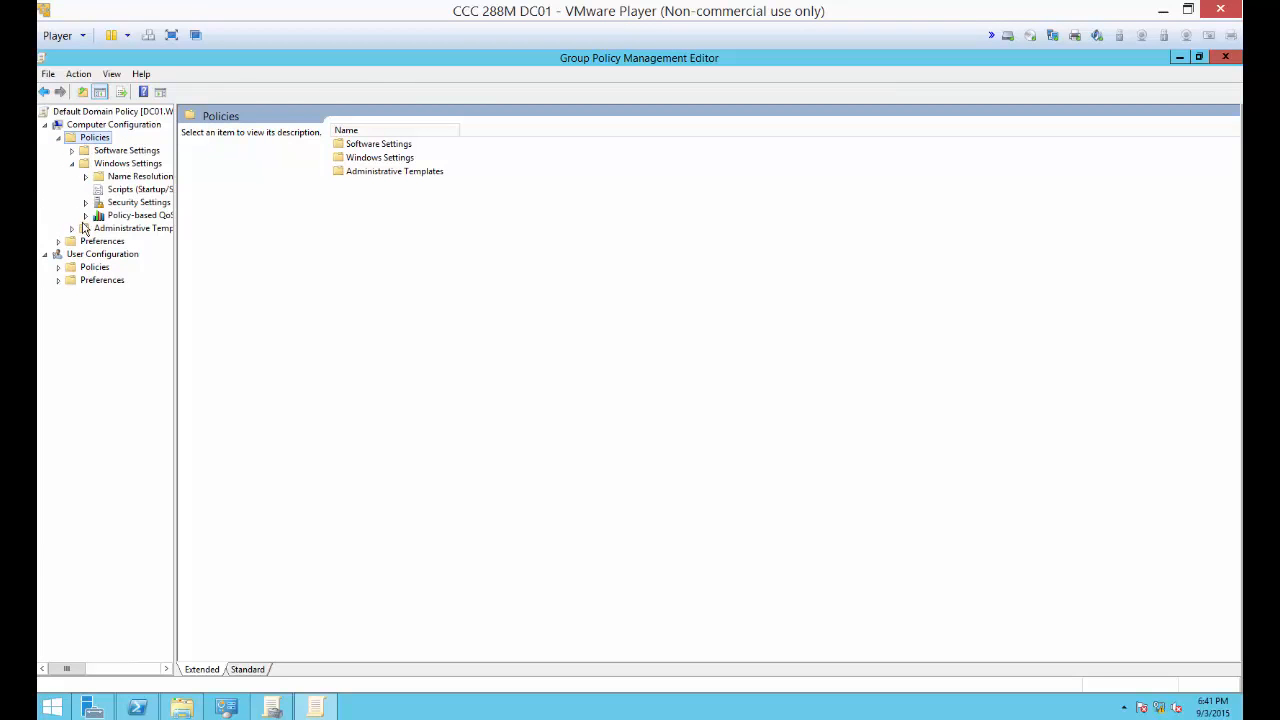
pyautogui.click(86, 203)
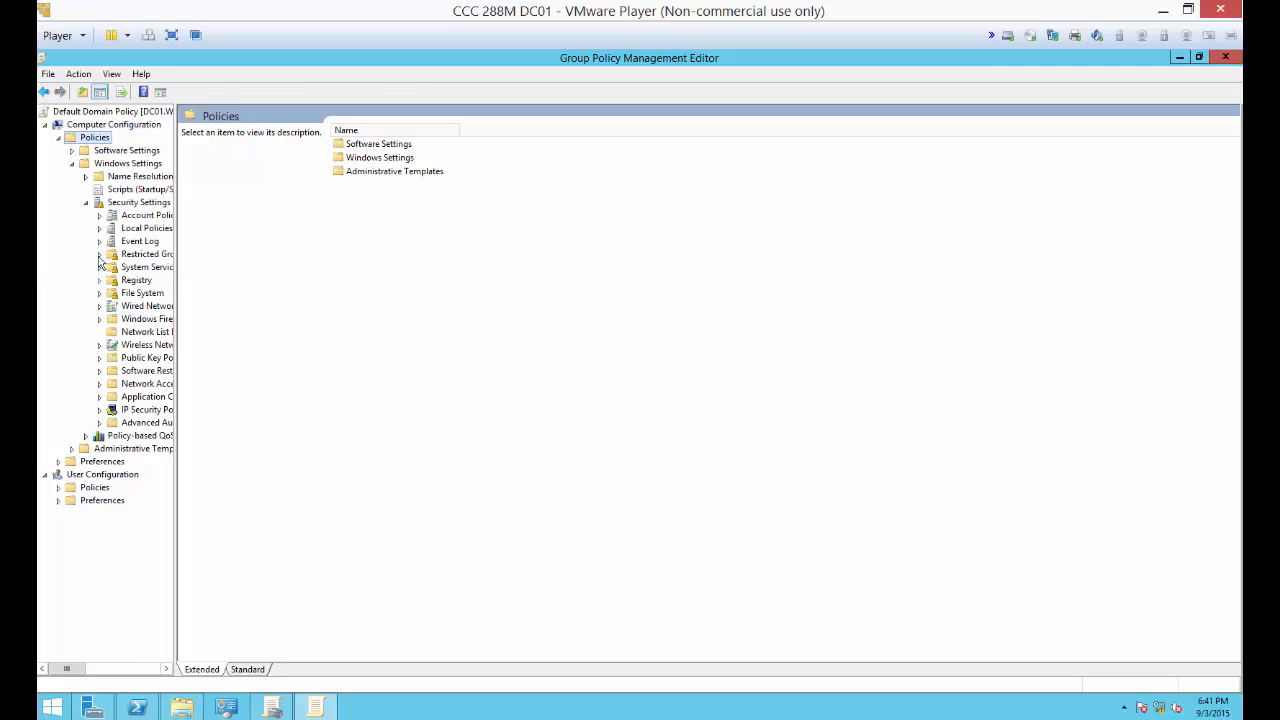
pyautogui.click(100, 216)
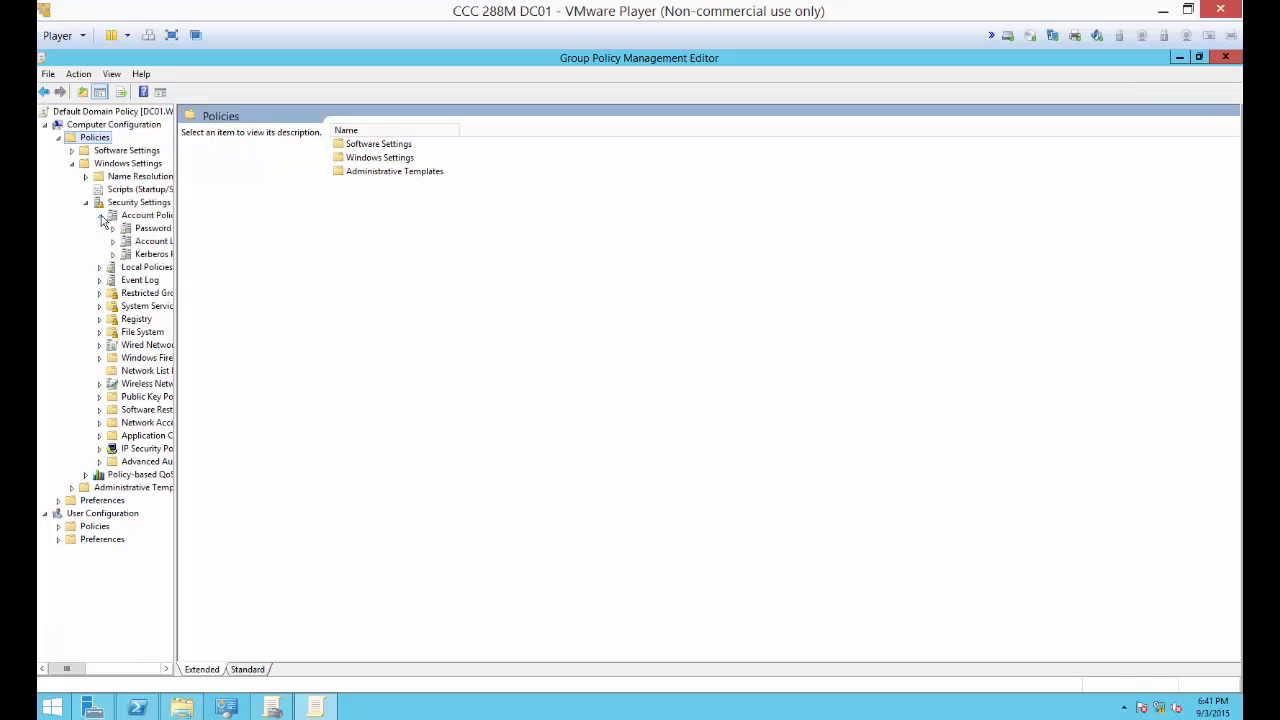
pyautogui.moveTo(235, 233); pyautogui.dragTo(270, 240)
pyautogui.click(177, 231)
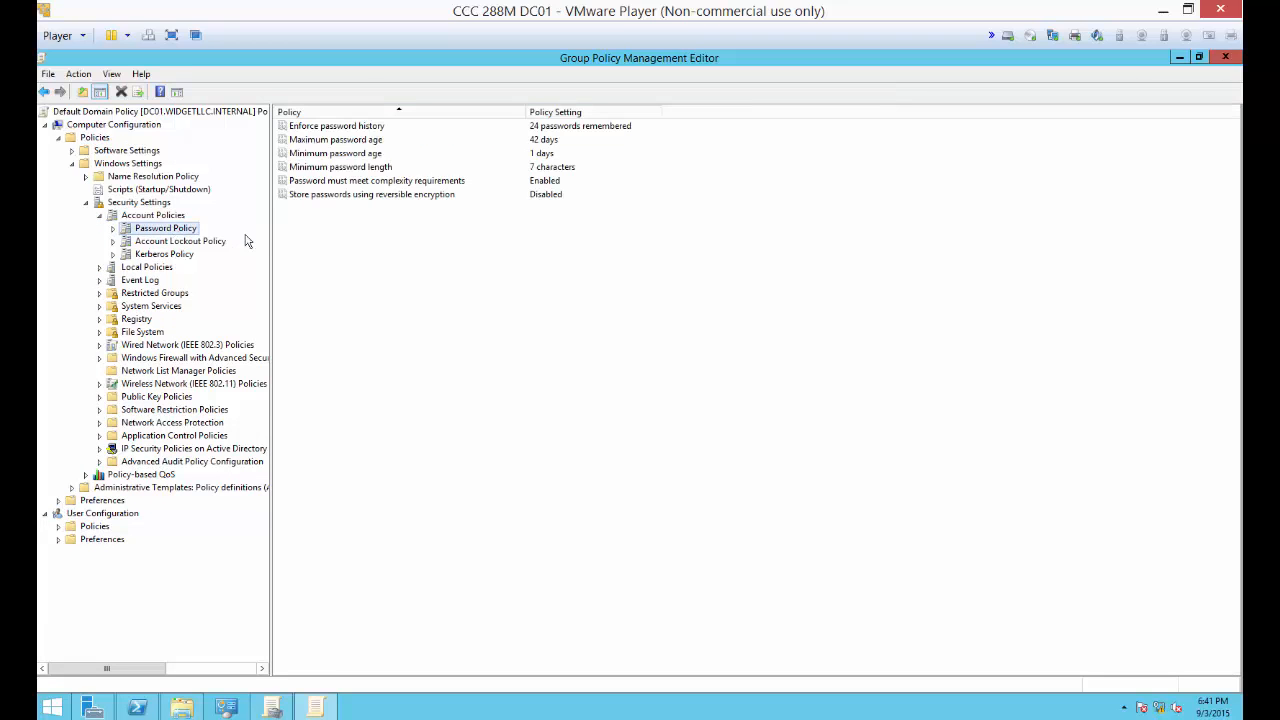
# Step: Set the minimum password length policy to 8 characters and apply it
pyautogui.doubleClick(323, 168)
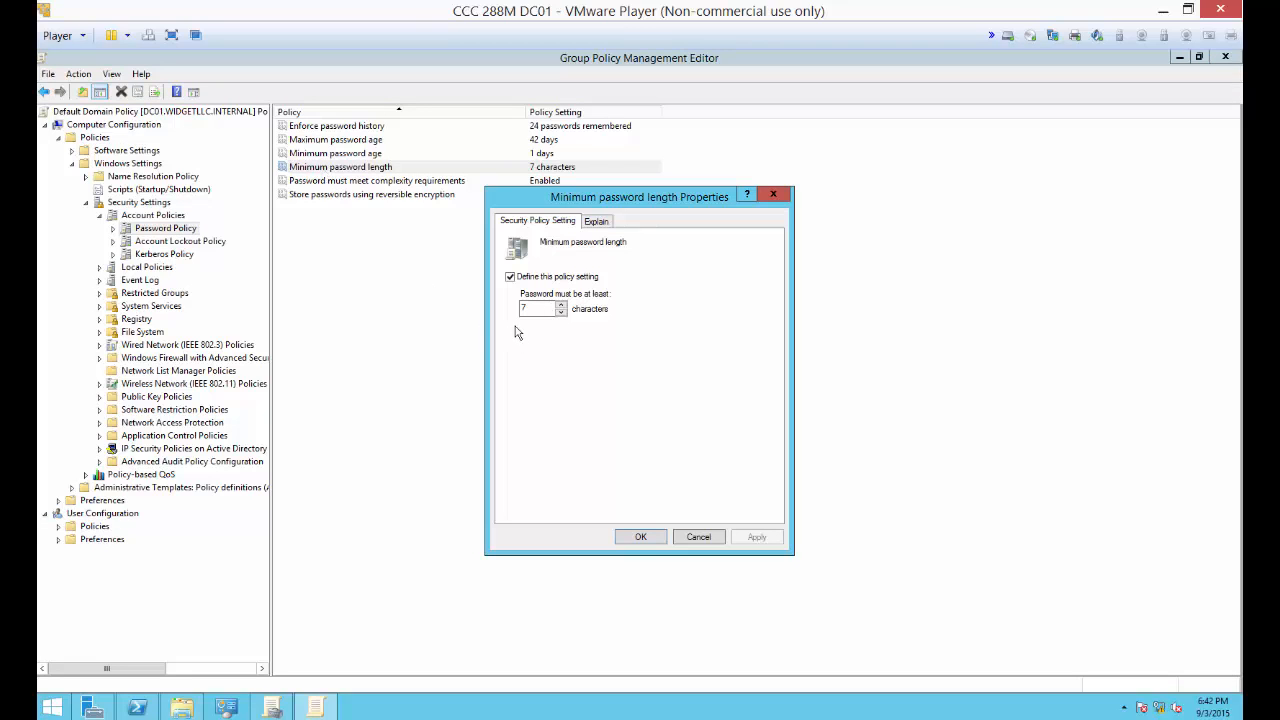
pyautogui.click(561, 304)
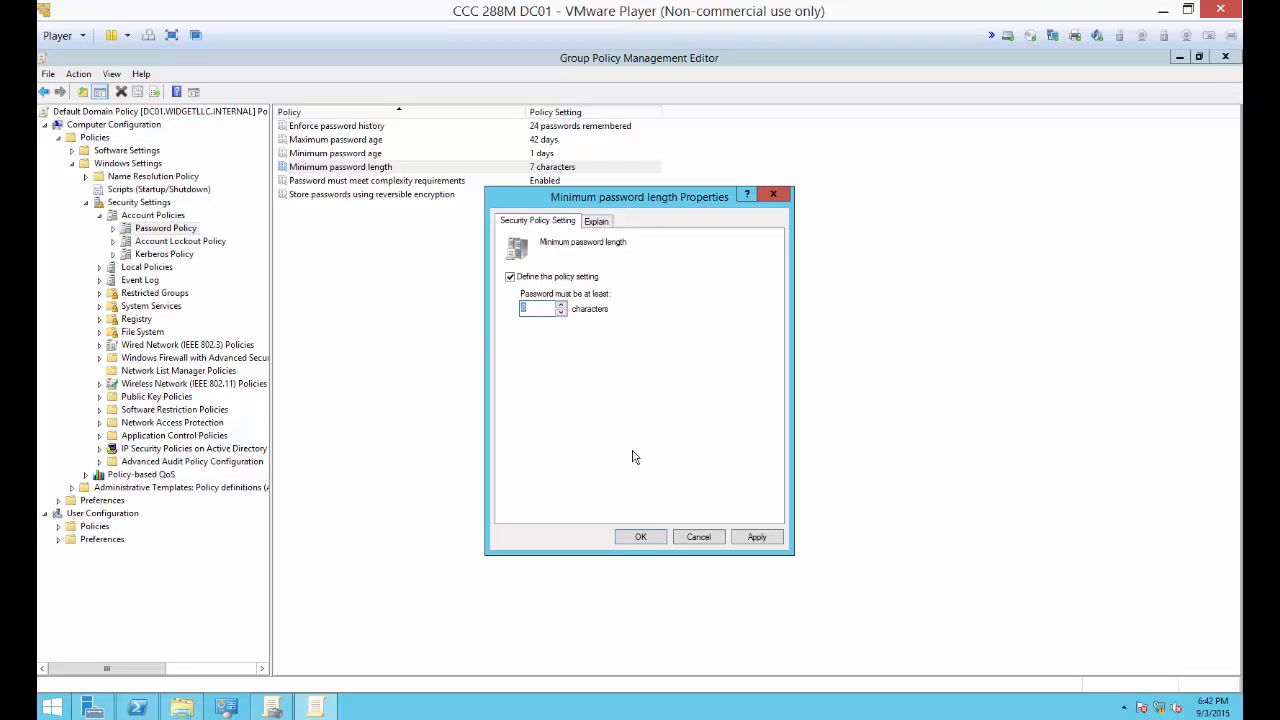
pyautogui.click(638, 540)
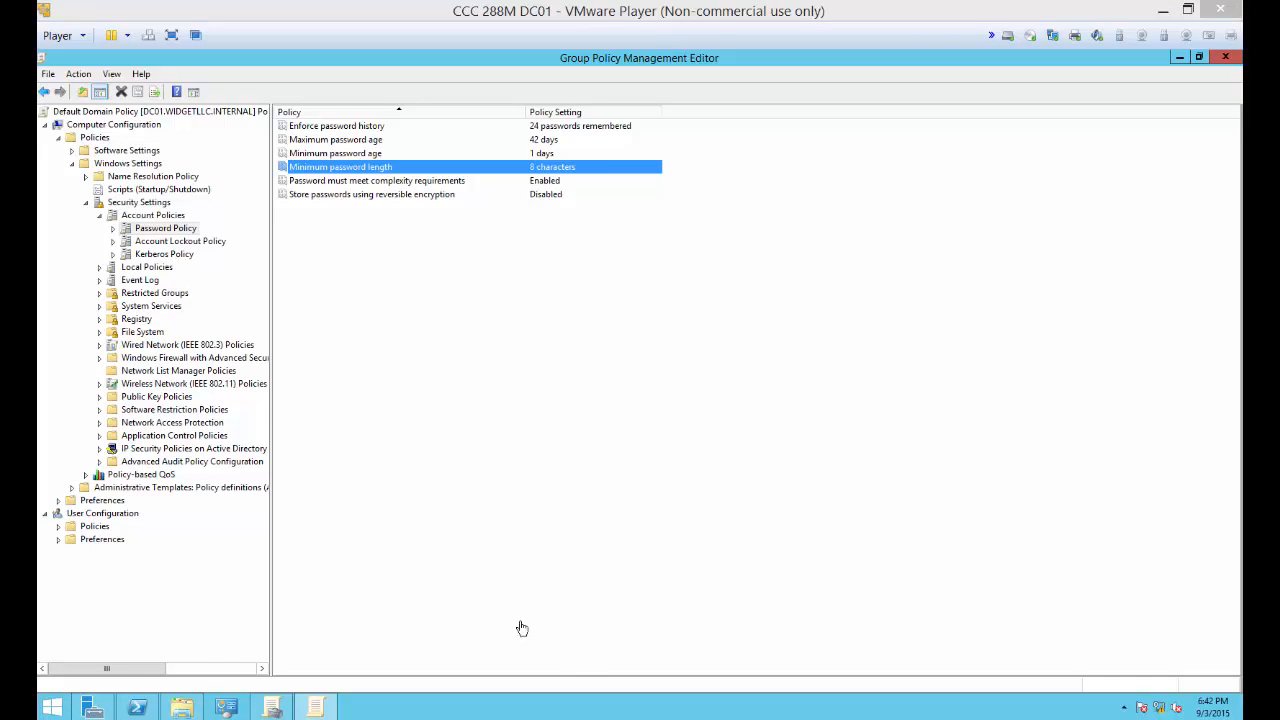
# Step: Switch to Chrome to check the Module 8 lab instructions and the WidgetLLC Logo entry, and return to the DC01 virtual machine
pyautogui.moveTo(190, 717)
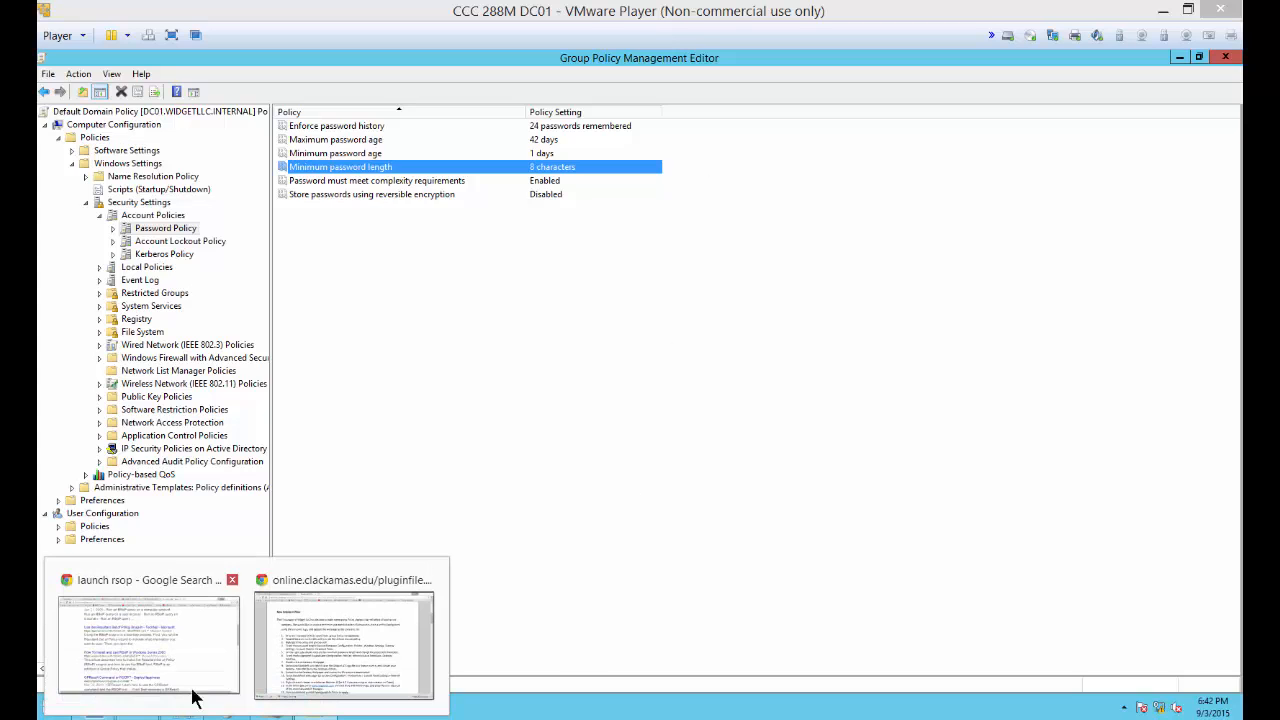
pyautogui.click(300, 628)
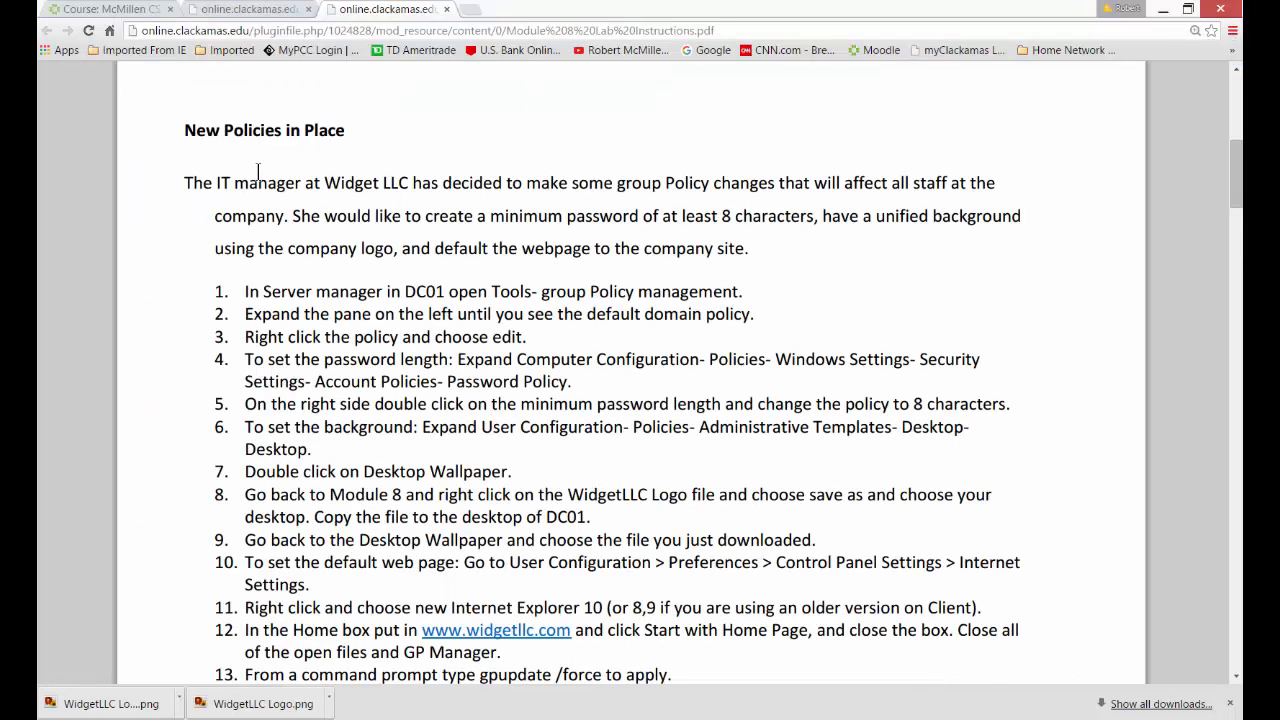
pyautogui.click(238, 12)
pyautogui.click(151, 12)
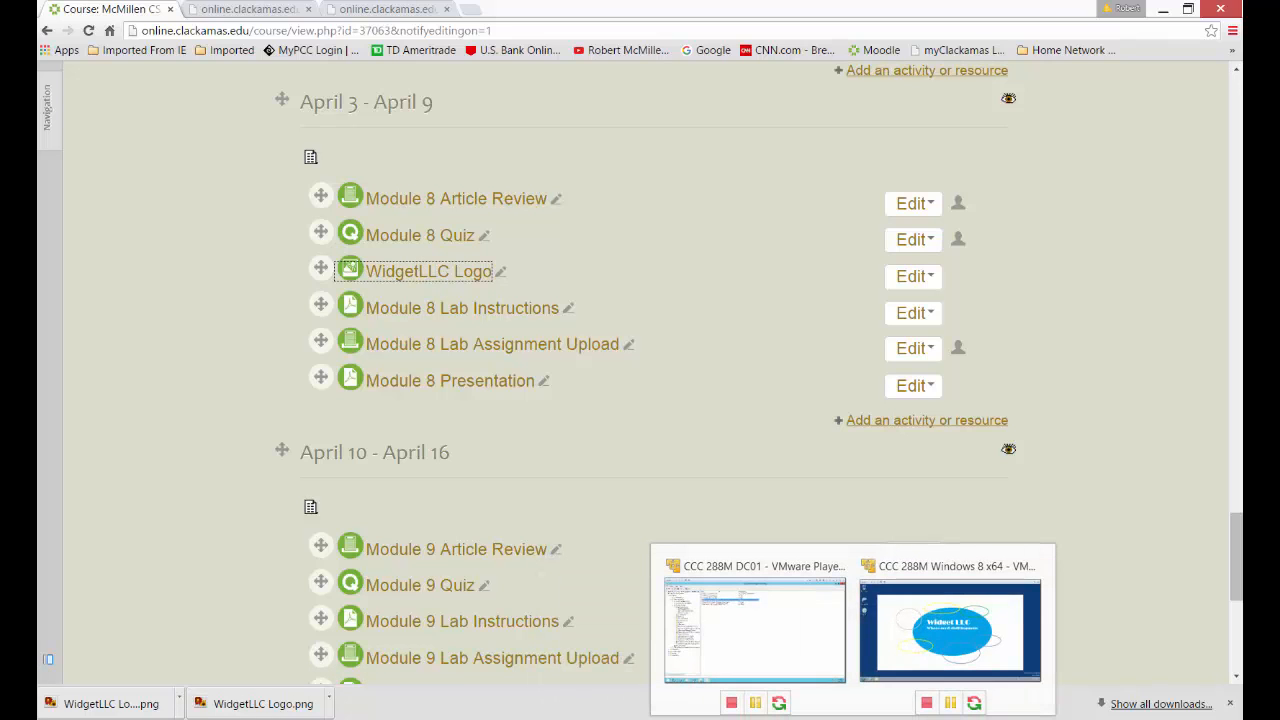
pyautogui.click(853, 719)
pyautogui.click(817, 660)
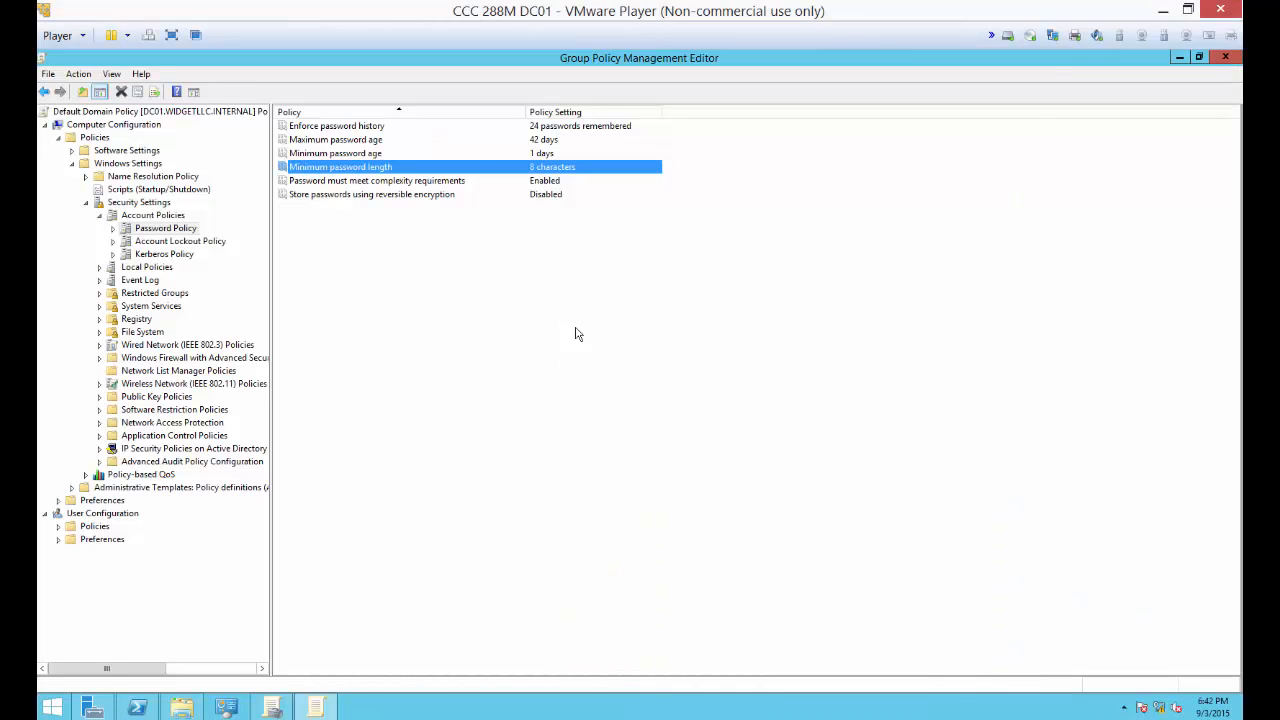
# Step: Minimize the open management windows and browse to Local Disk (C:) in File Explorer
pyautogui.click(1179, 57)
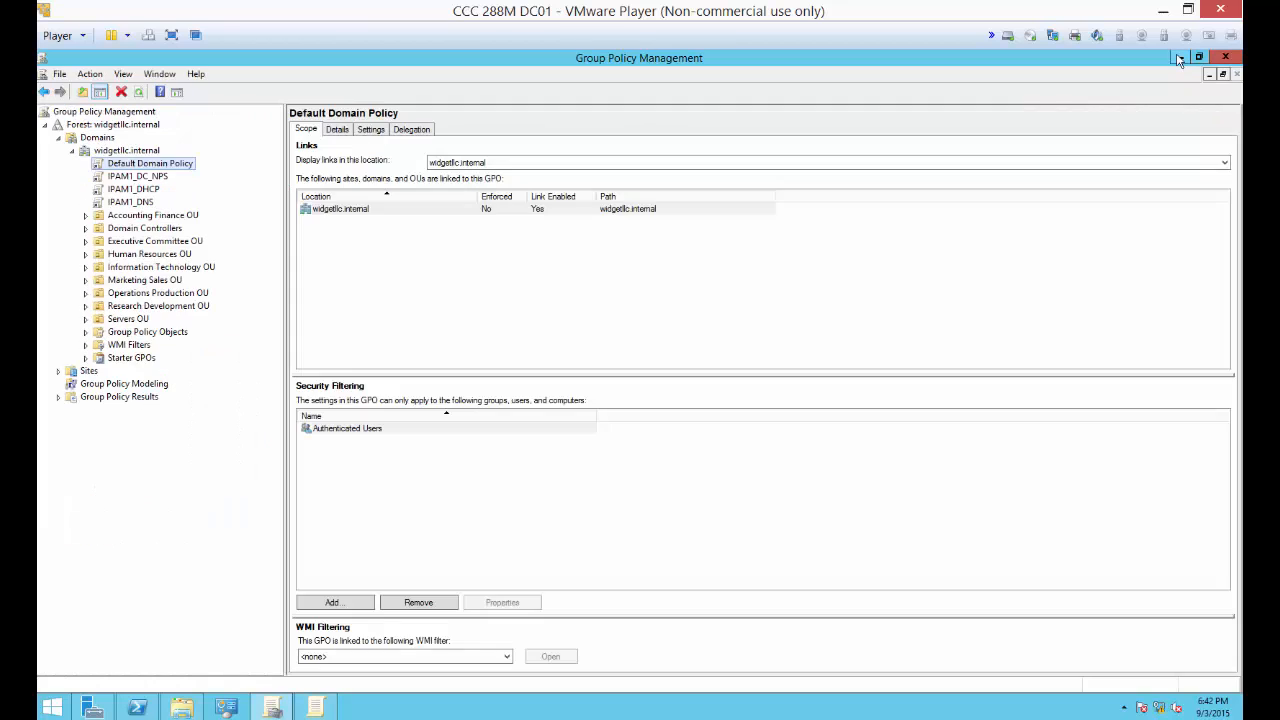
pyautogui.click(1179, 58)
pyautogui.click(1179, 58)
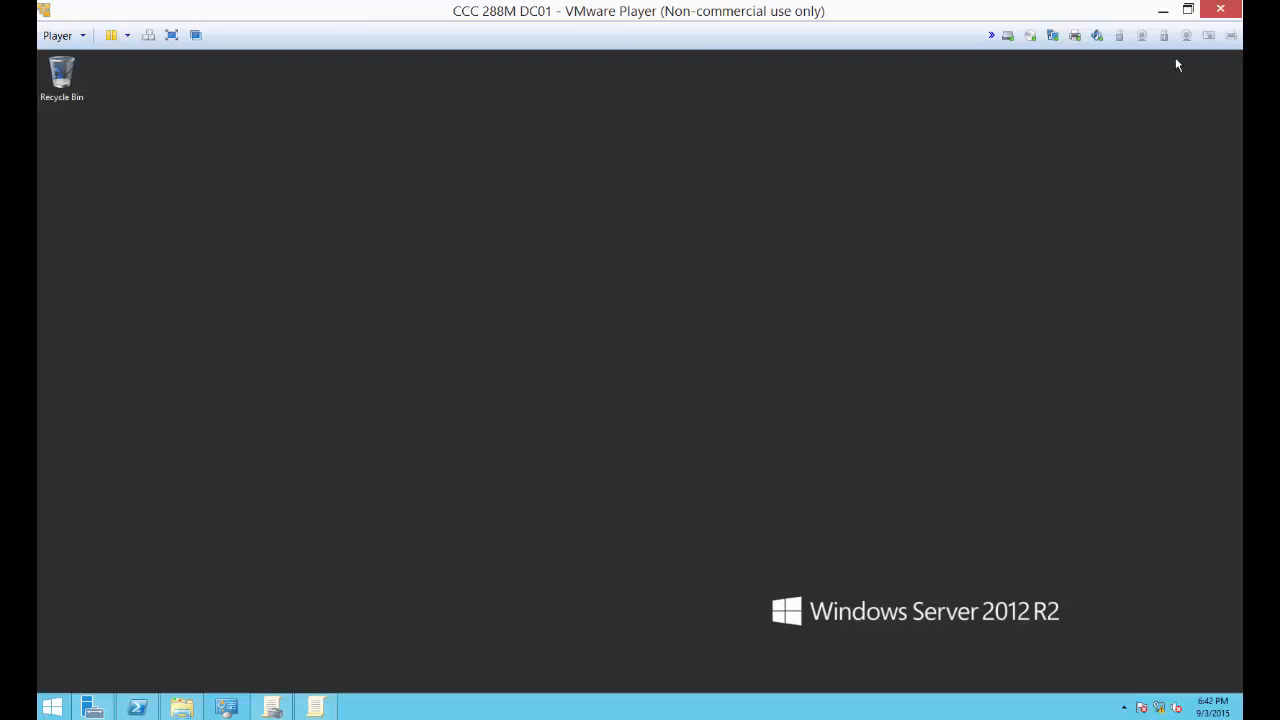
pyautogui.click(181, 709)
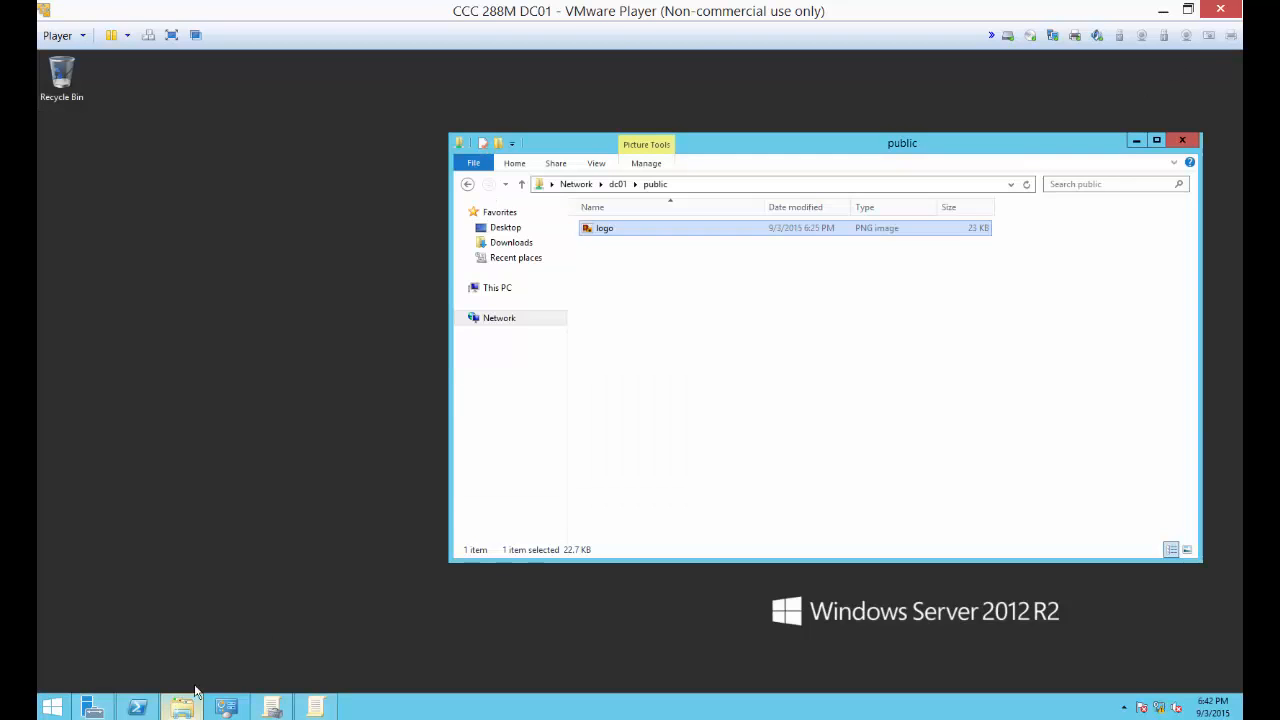
pyautogui.click(500, 288)
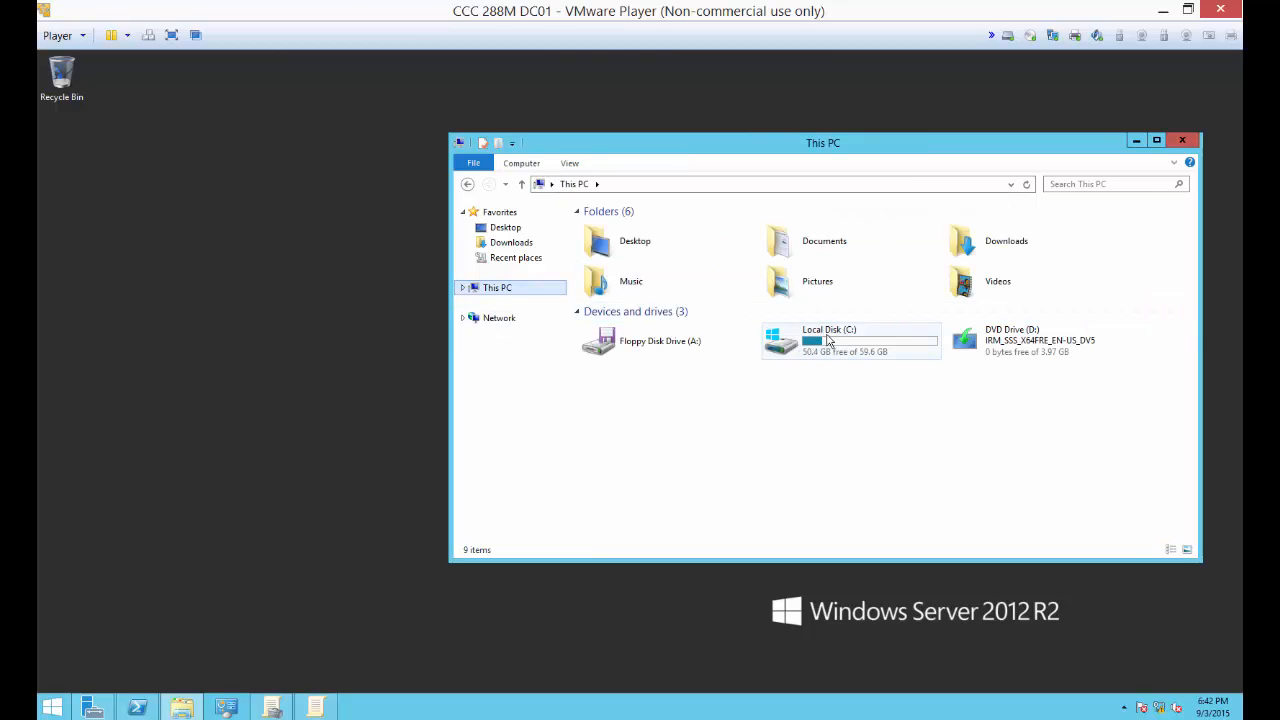
pyautogui.doubleClick(825, 338)
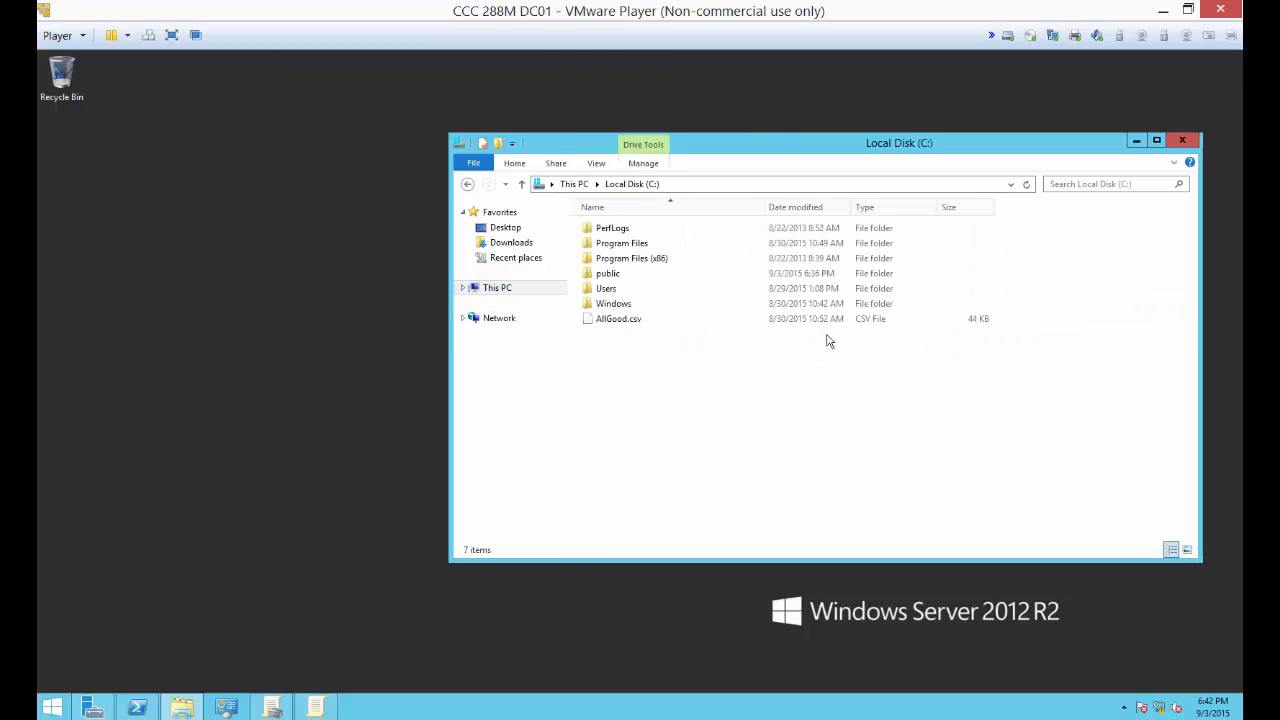
# Step: Review the sharing and advanced sharing settings of the public folder on drive C, and close its properties
pyautogui.click(598, 274)
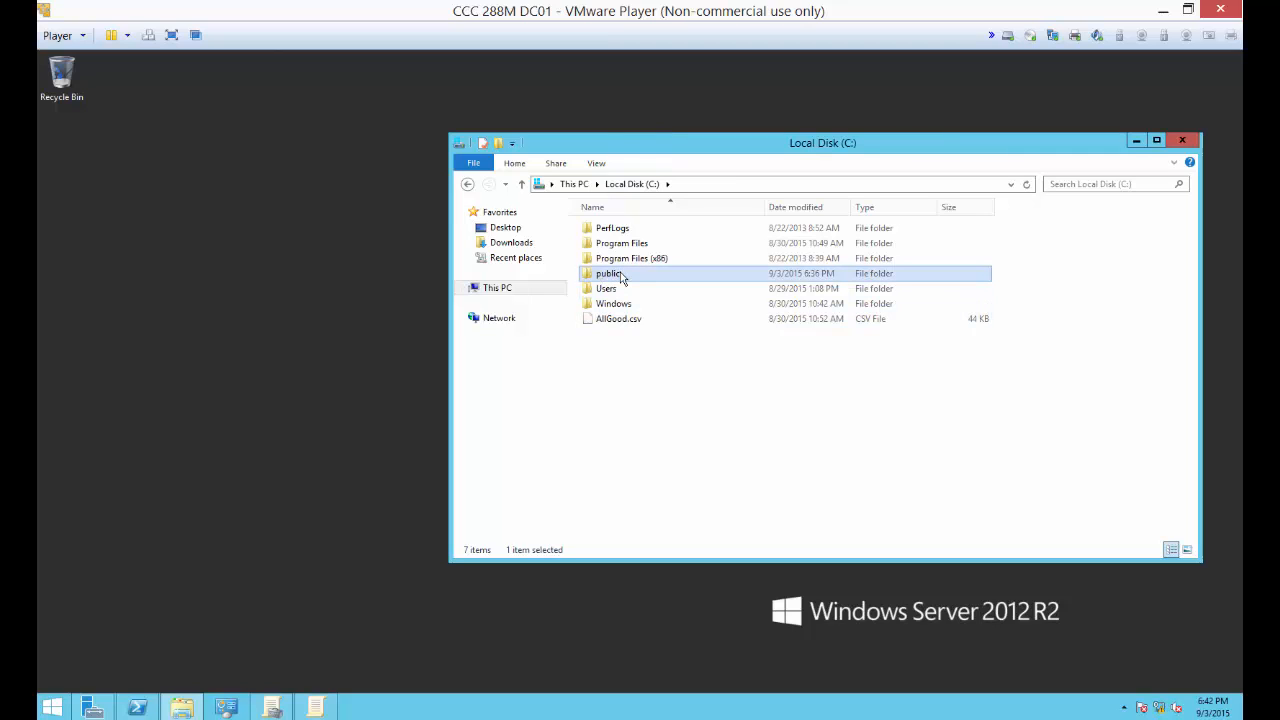
pyautogui.rightClick(620, 278)
pyautogui.click(657, 487)
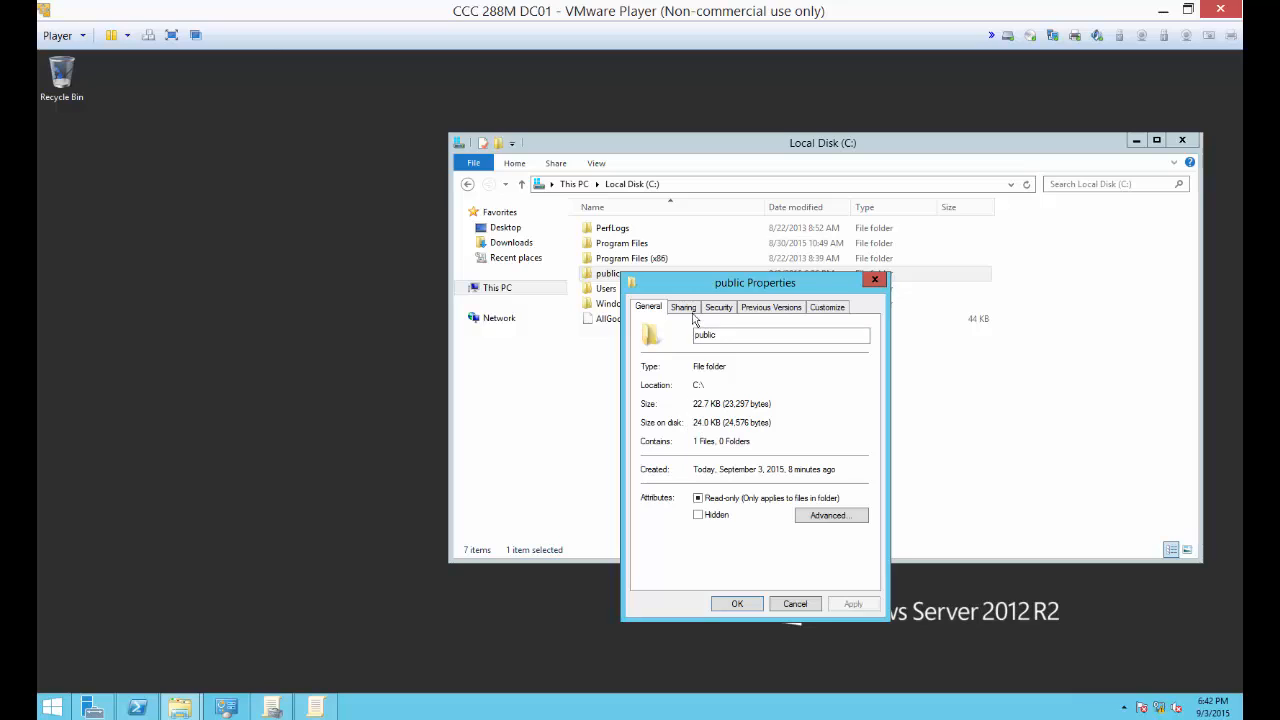
pyautogui.click(684, 308)
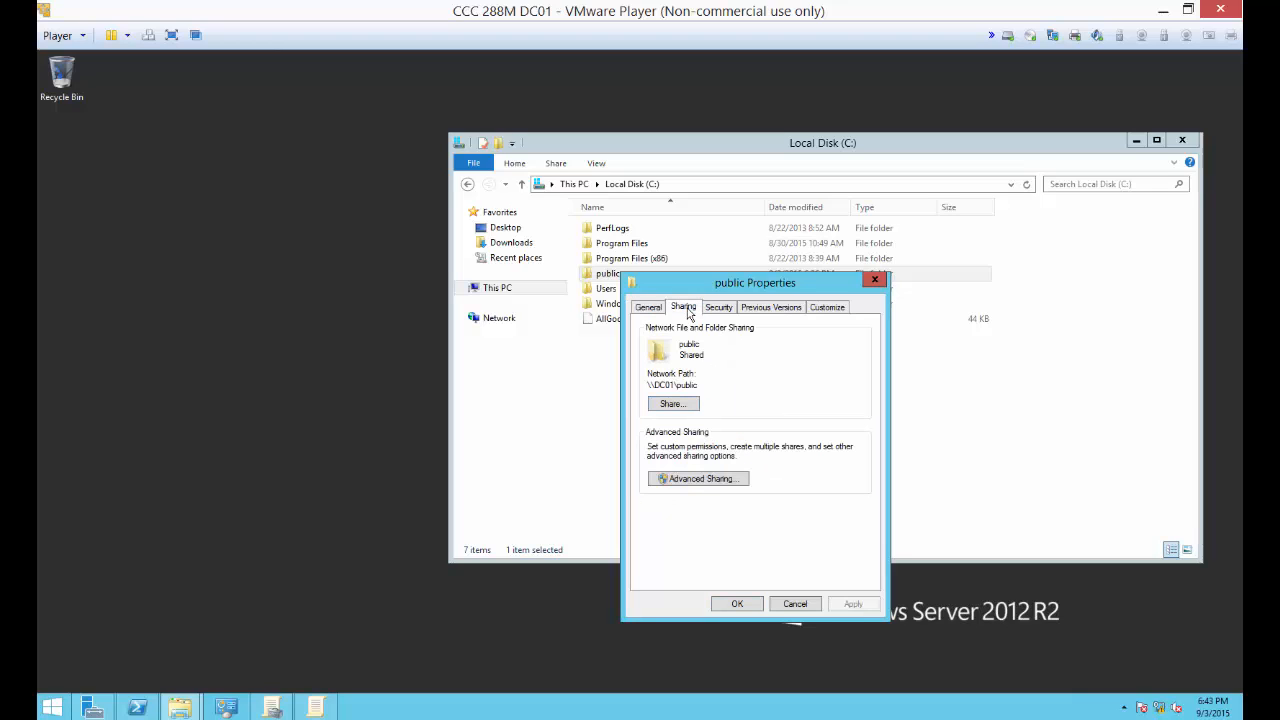
pyautogui.click(700, 480)
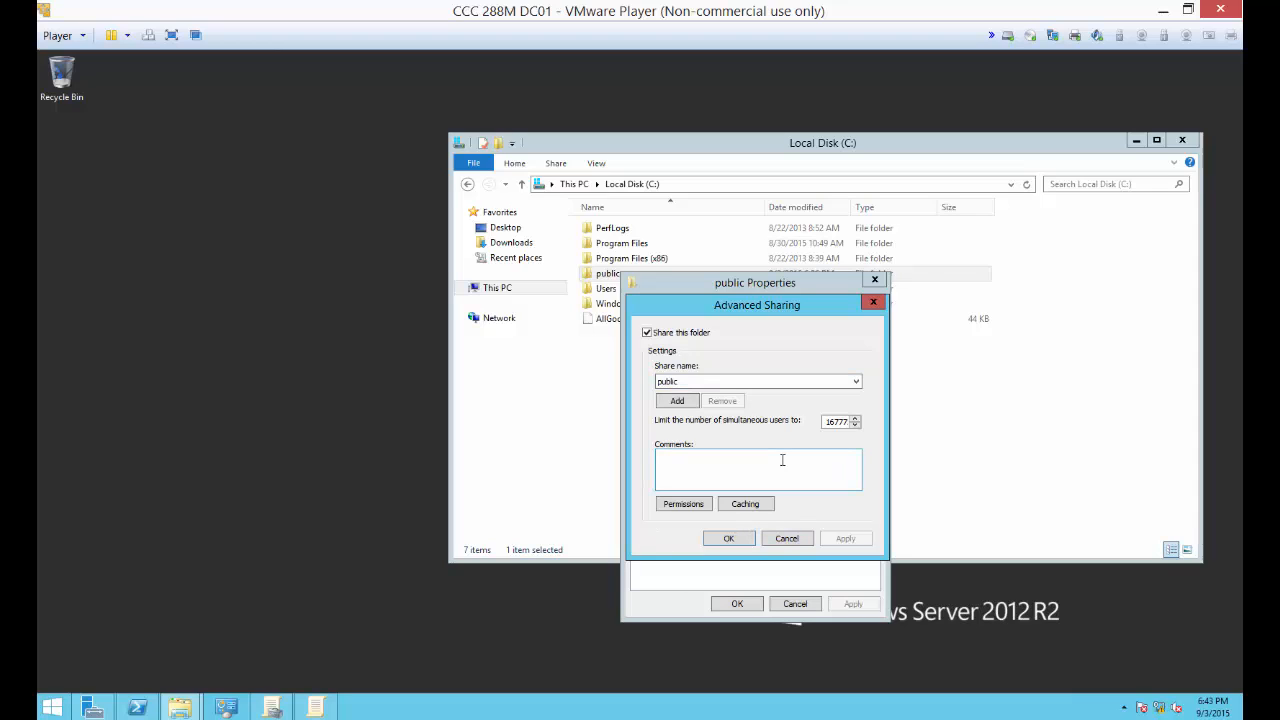
pyautogui.click(731, 541)
pyautogui.click(737, 605)
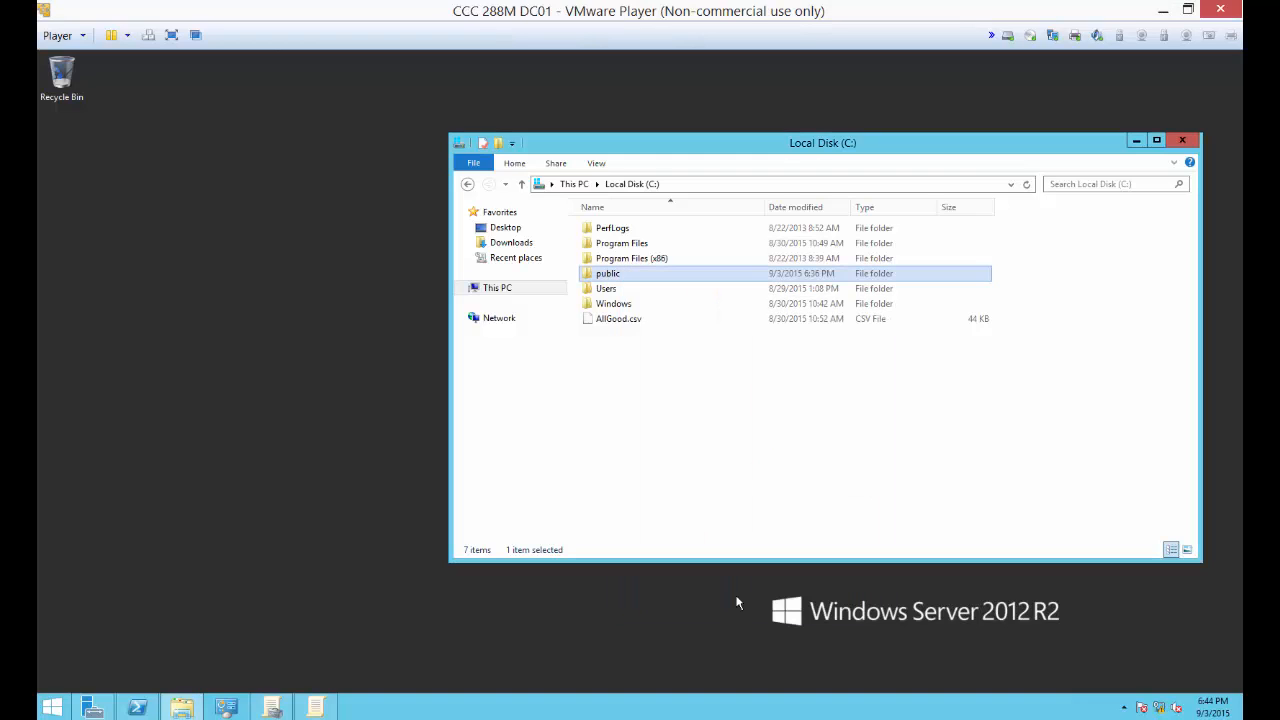
# Step: Open the public folder and turn on file name extensions for the logo image
pyautogui.doubleClick(628, 280)
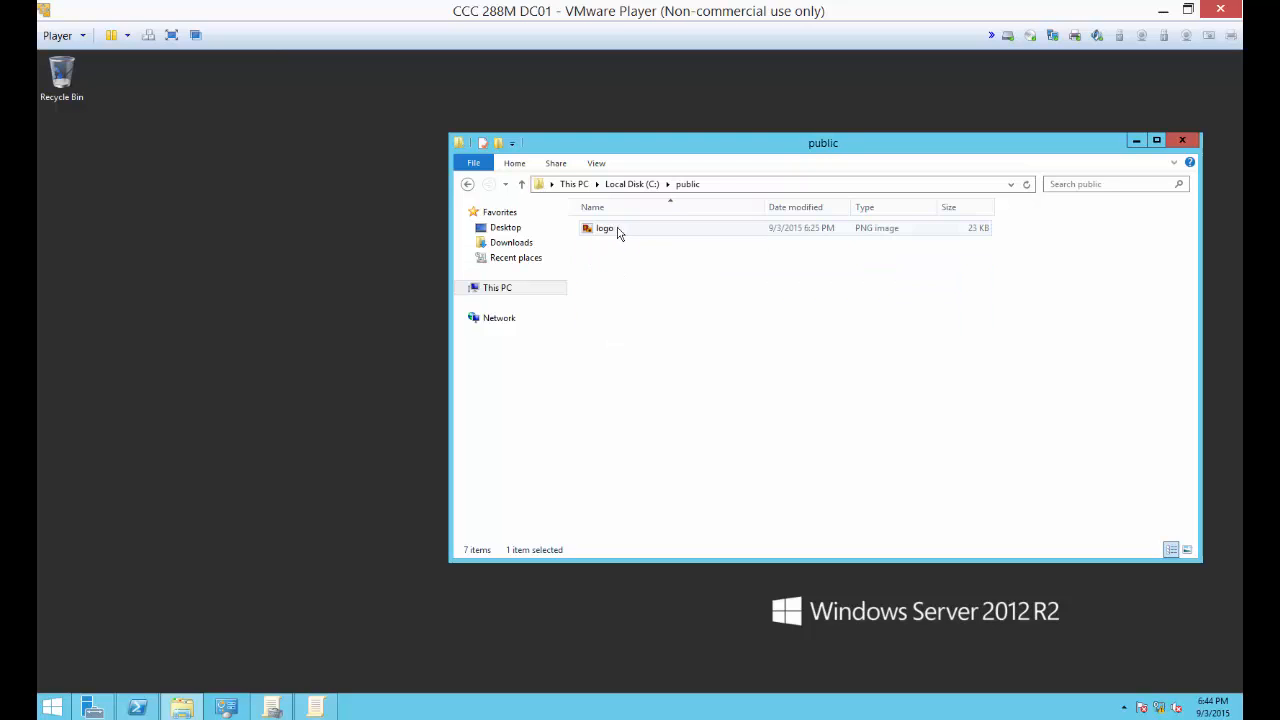
pyautogui.click(604, 231)
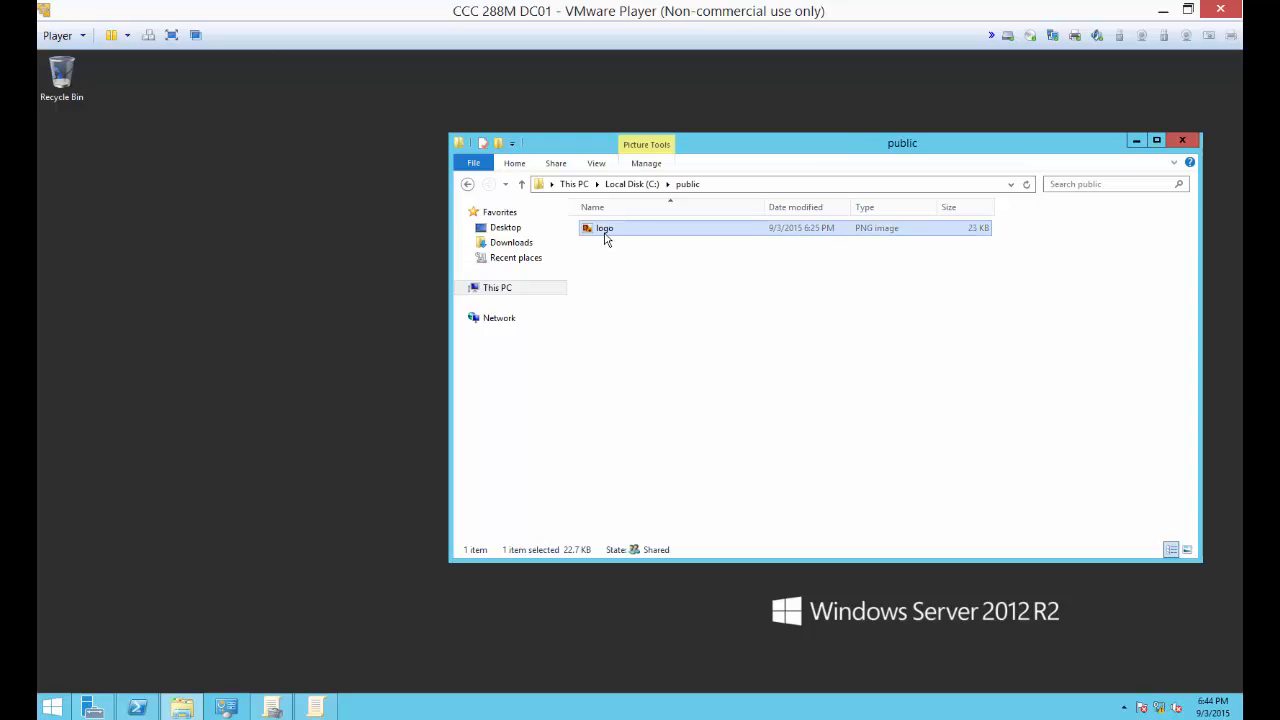
pyautogui.click(605, 238)
pyautogui.click(661, 296)
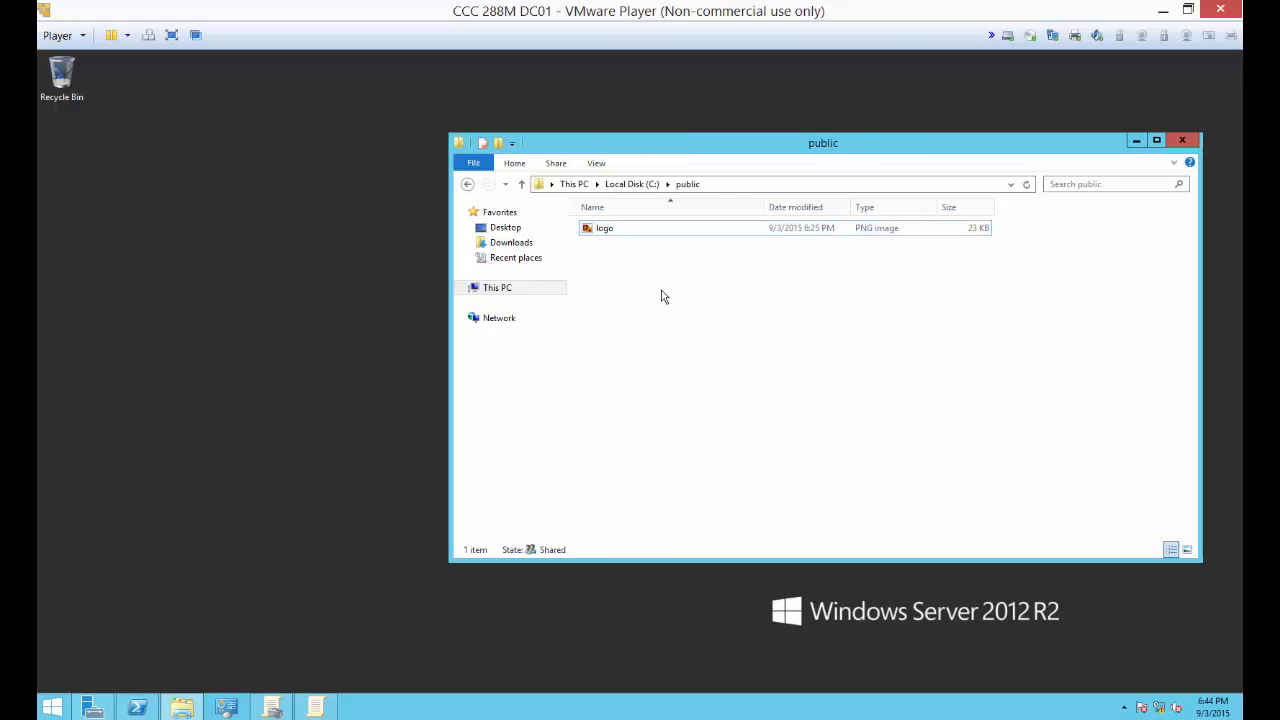
pyautogui.click(604, 166)
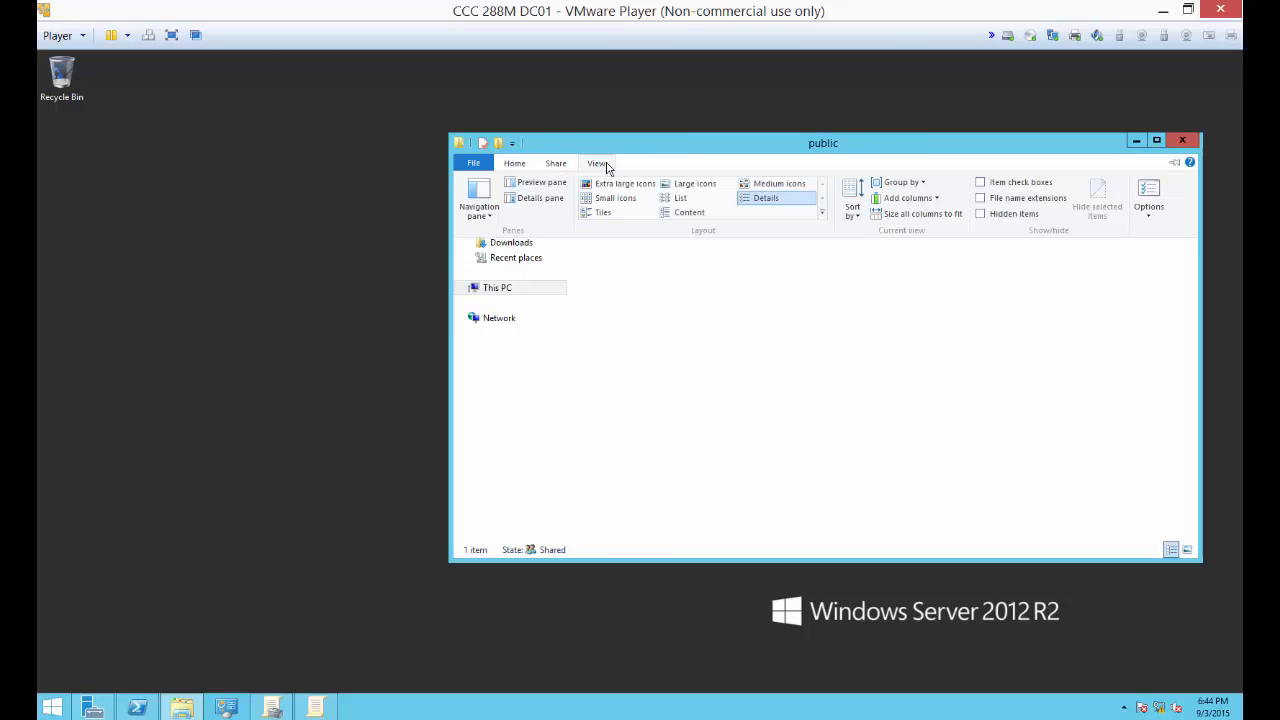
pyautogui.click(981, 199)
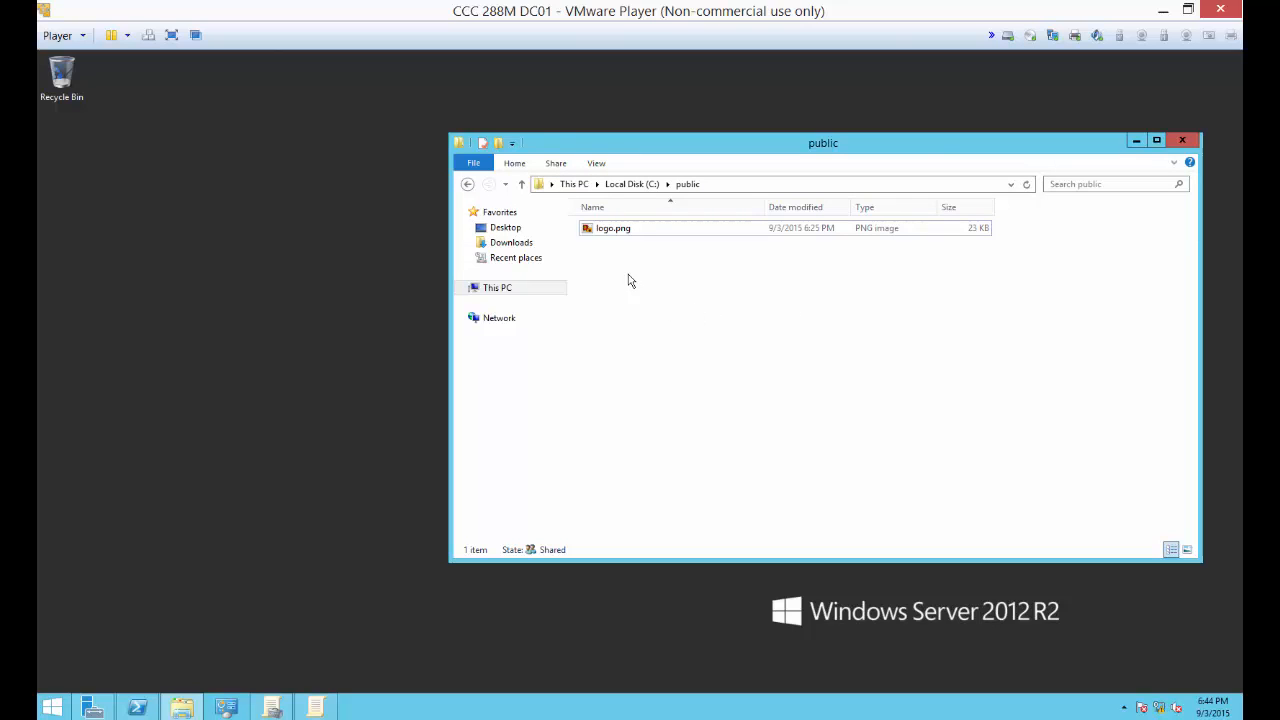
pyautogui.rightClick(605, 229)
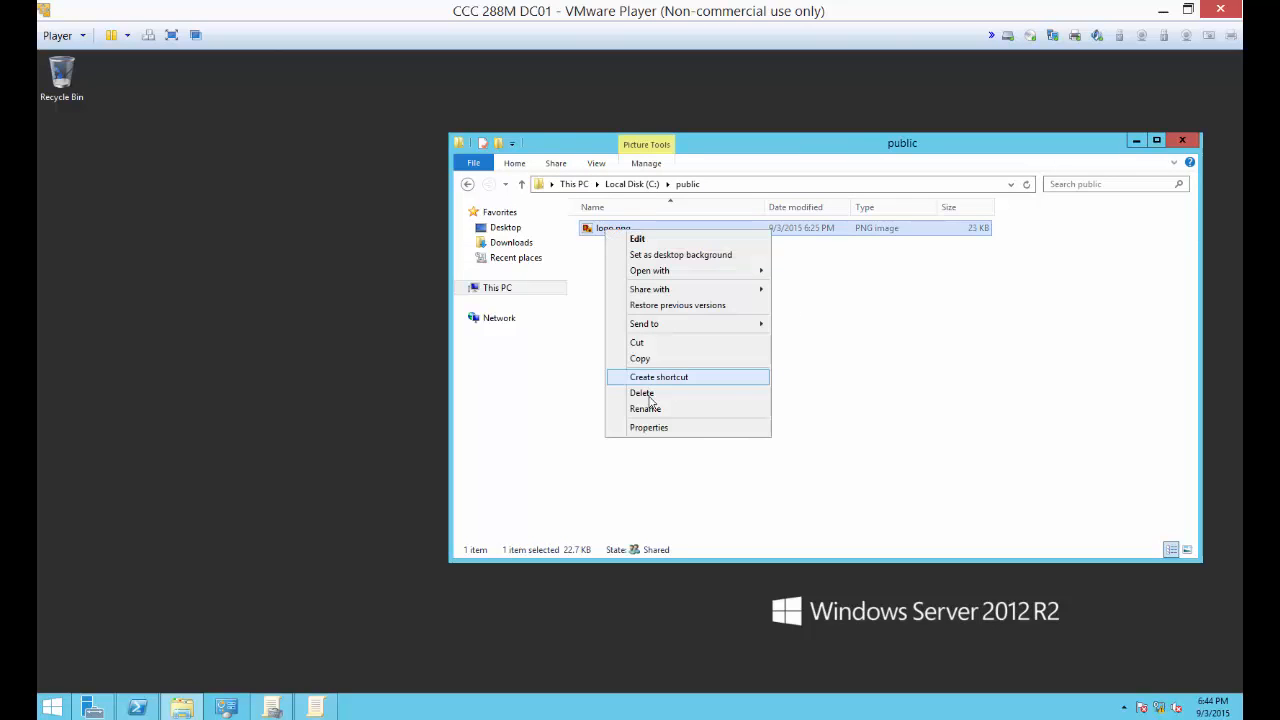
pyautogui.click(878, 387)
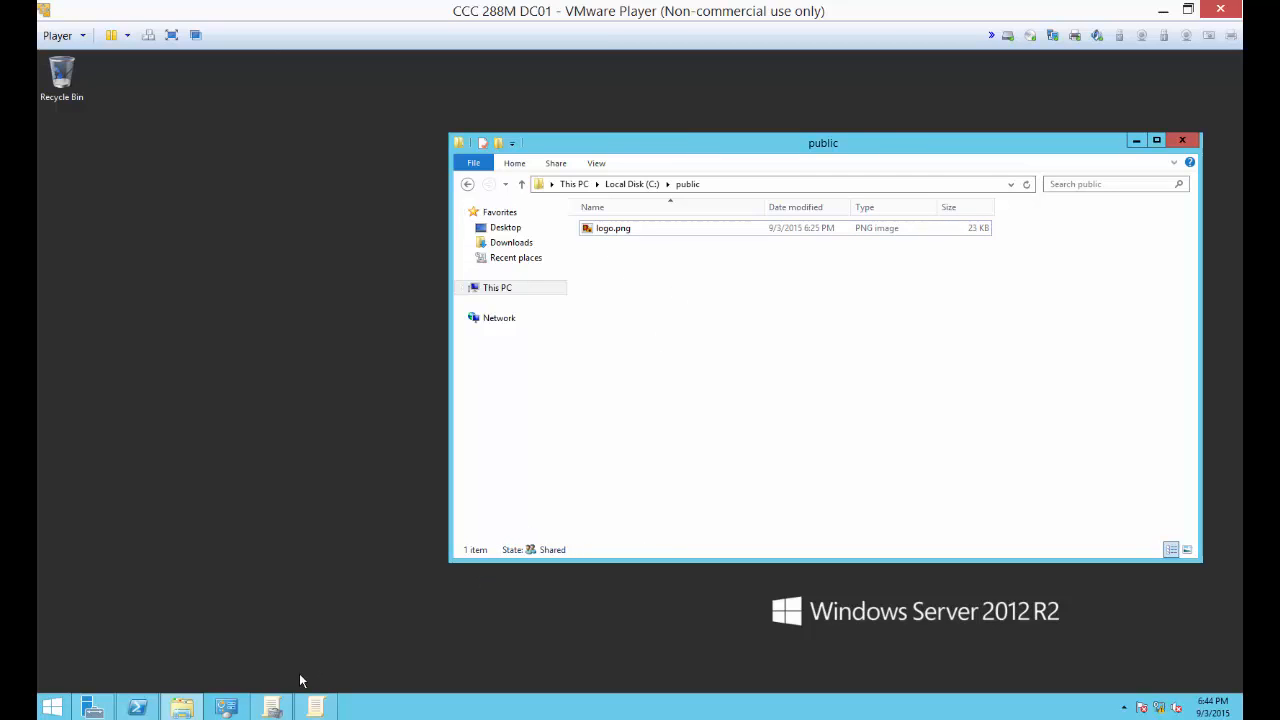
# Step: Return to the Group Policy Management Editor, collapse Computer Configuration, and expand User Configuration's Policies and its Control Panel Settings preferences
pyautogui.click(315, 707)
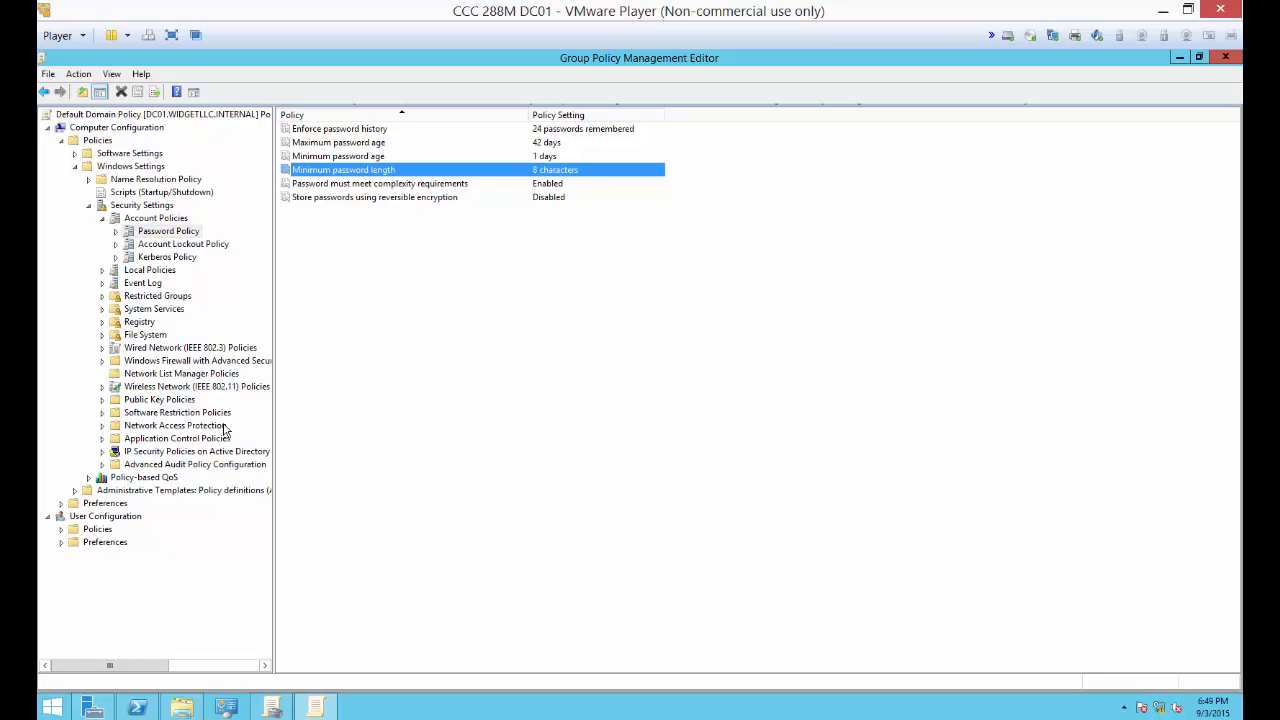
pyautogui.click(50, 129)
pyautogui.click(61, 153)
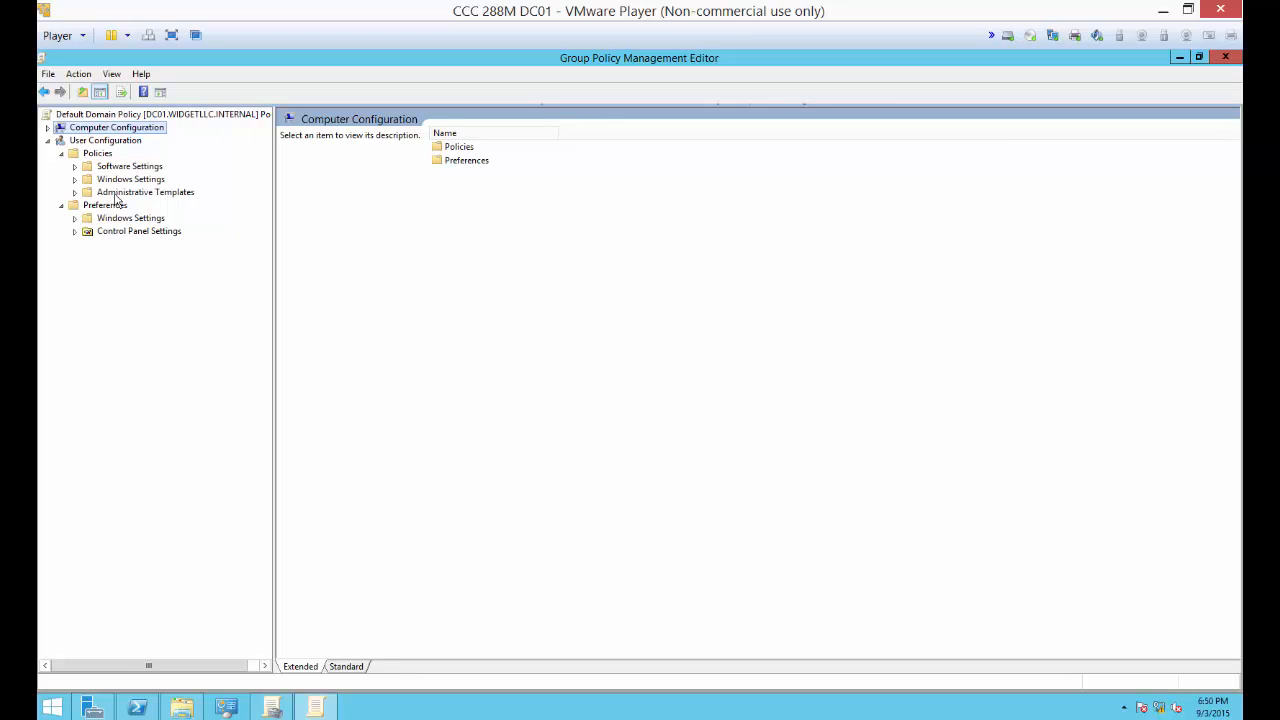
pyautogui.click(74, 231)
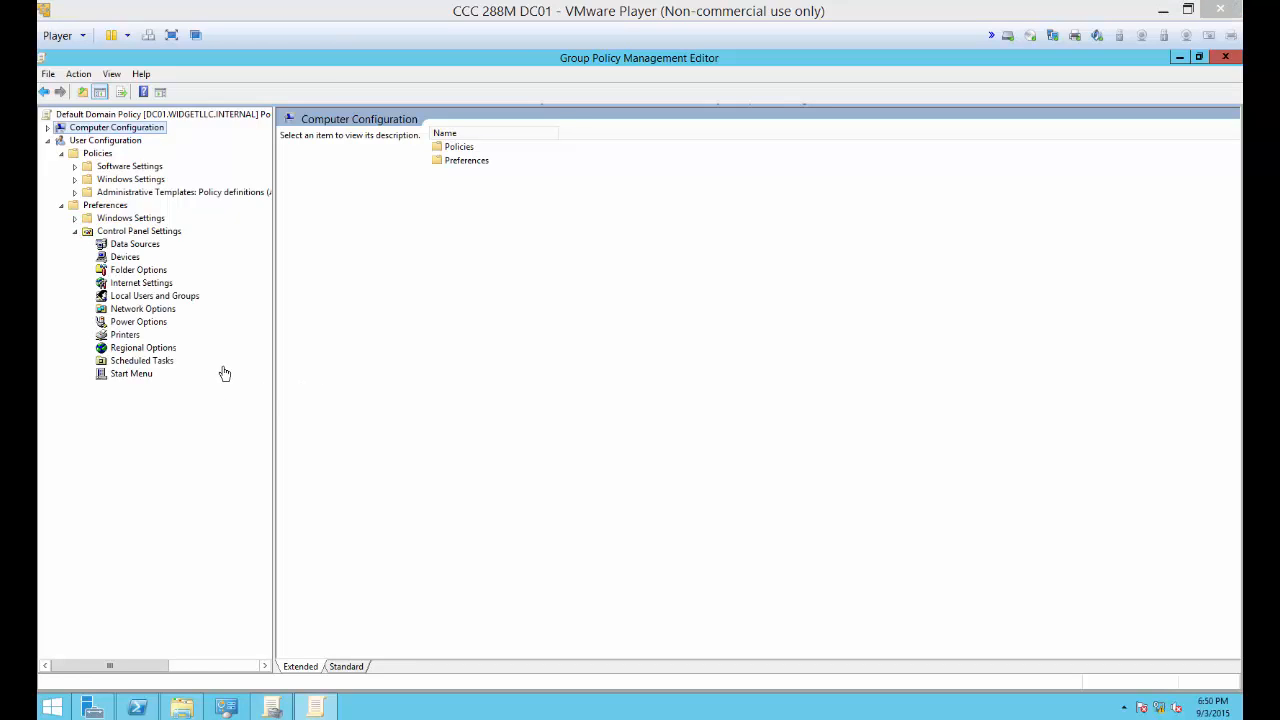
# Step: Expand the user preferences' Windows Settings and the Administrative Templates, and open the Desktop folder nested inside Desktop
pyautogui.click(75, 219)
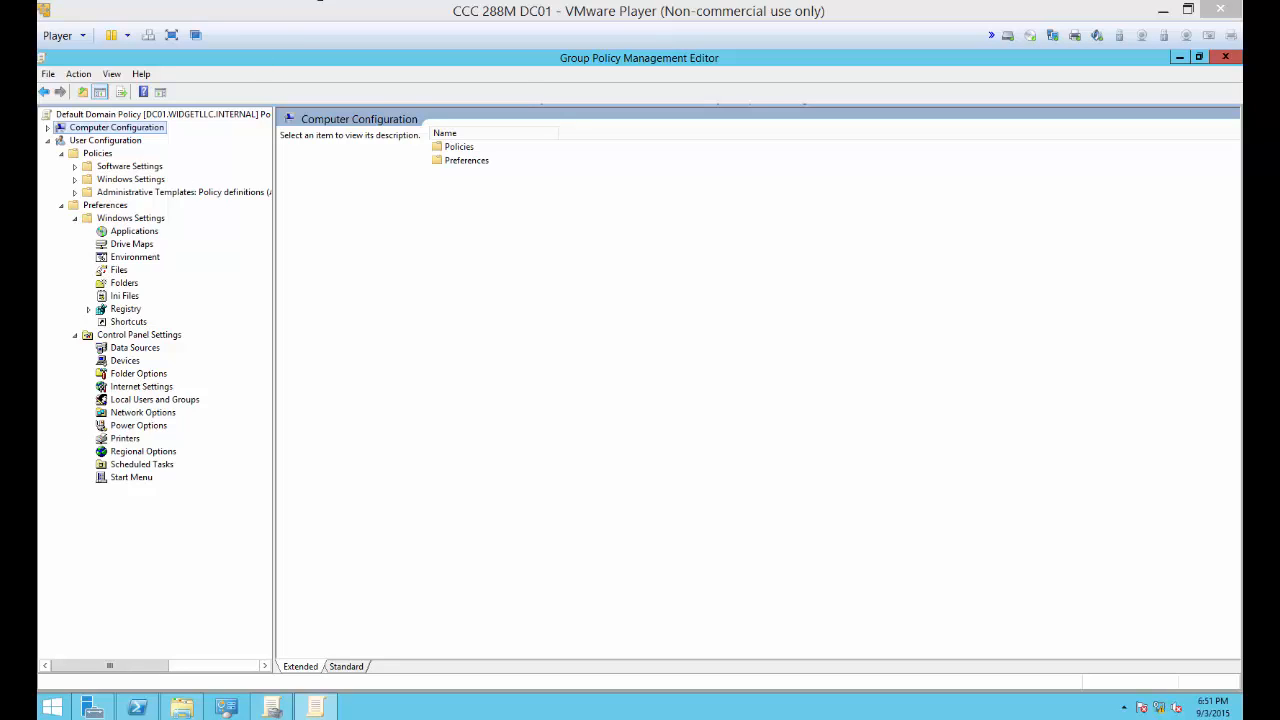
pyautogui.click(76, 193)
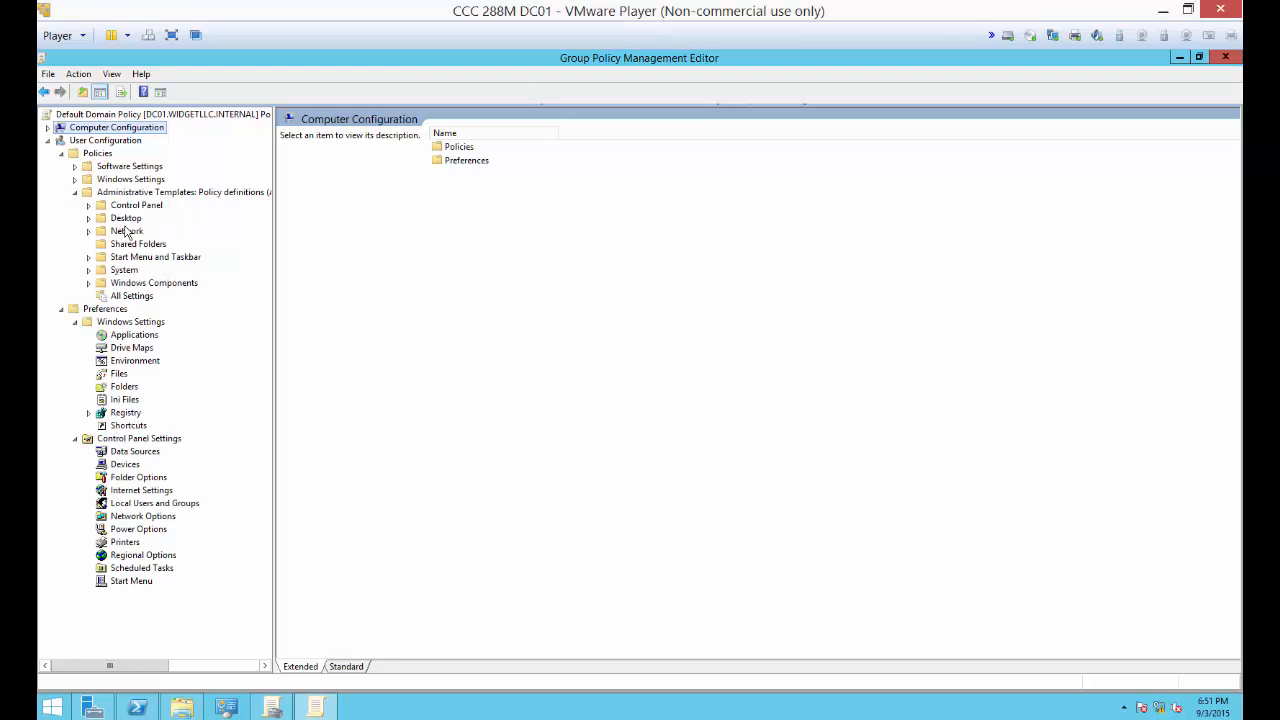
pyautogui.doubleClick(127, 219)
pyautogui.doubleClick(462, 160)
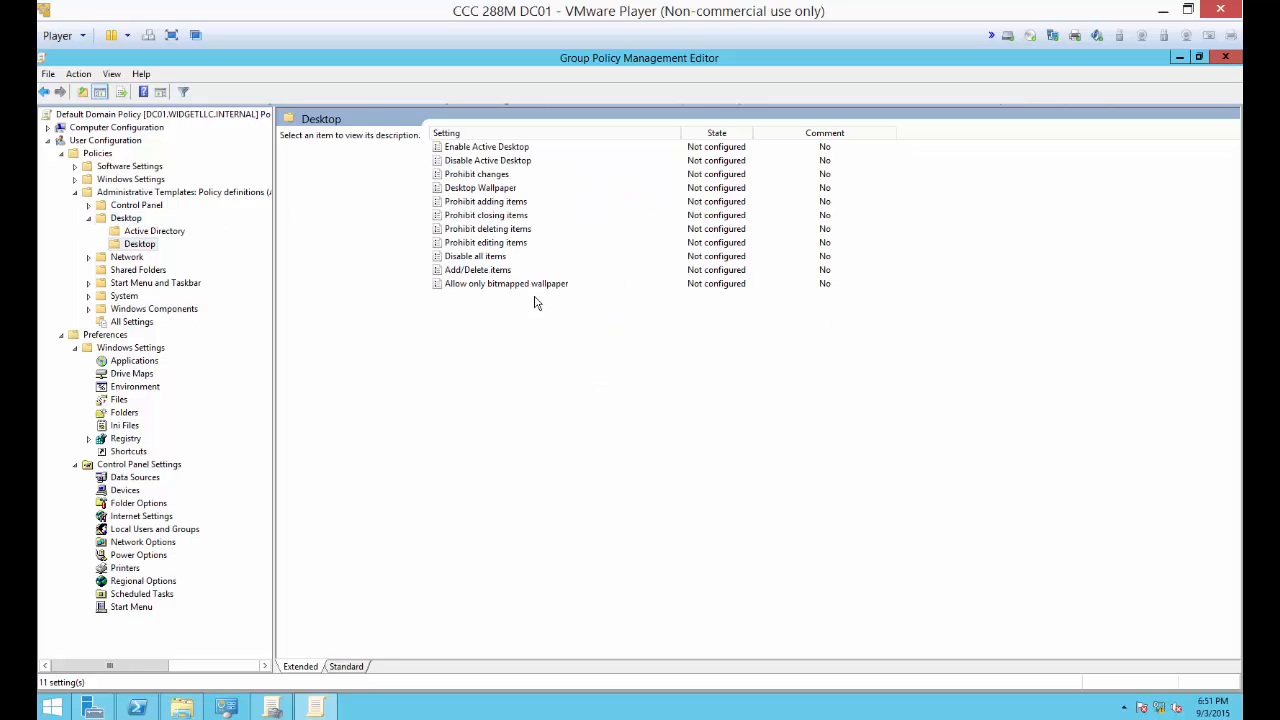
# Step: Enable the Desktop Wallpaper setting, enter the shared logo image's path as the wallpaper name, and save the setting
pyautogui.doubleClick(480, 188)
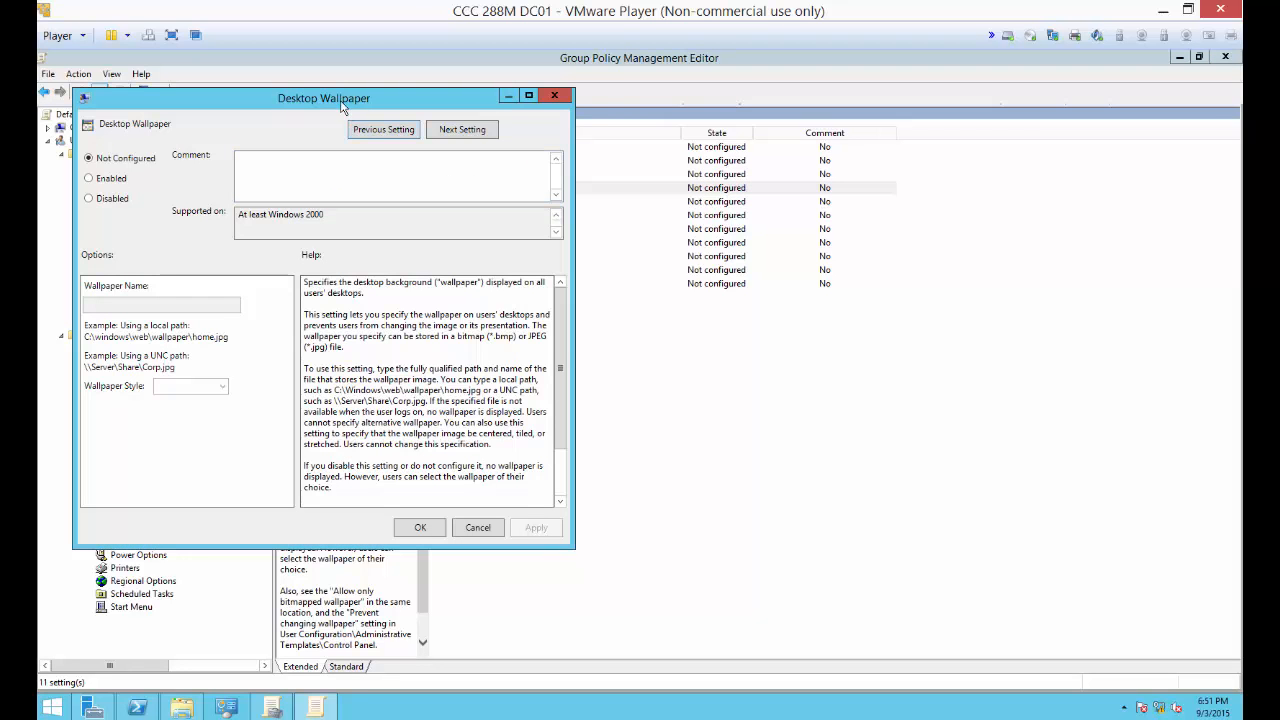
pyautogui.moveTo(343, 100); pyautogui.dragTo(643, 110)
pyautogui.click(399, 190)
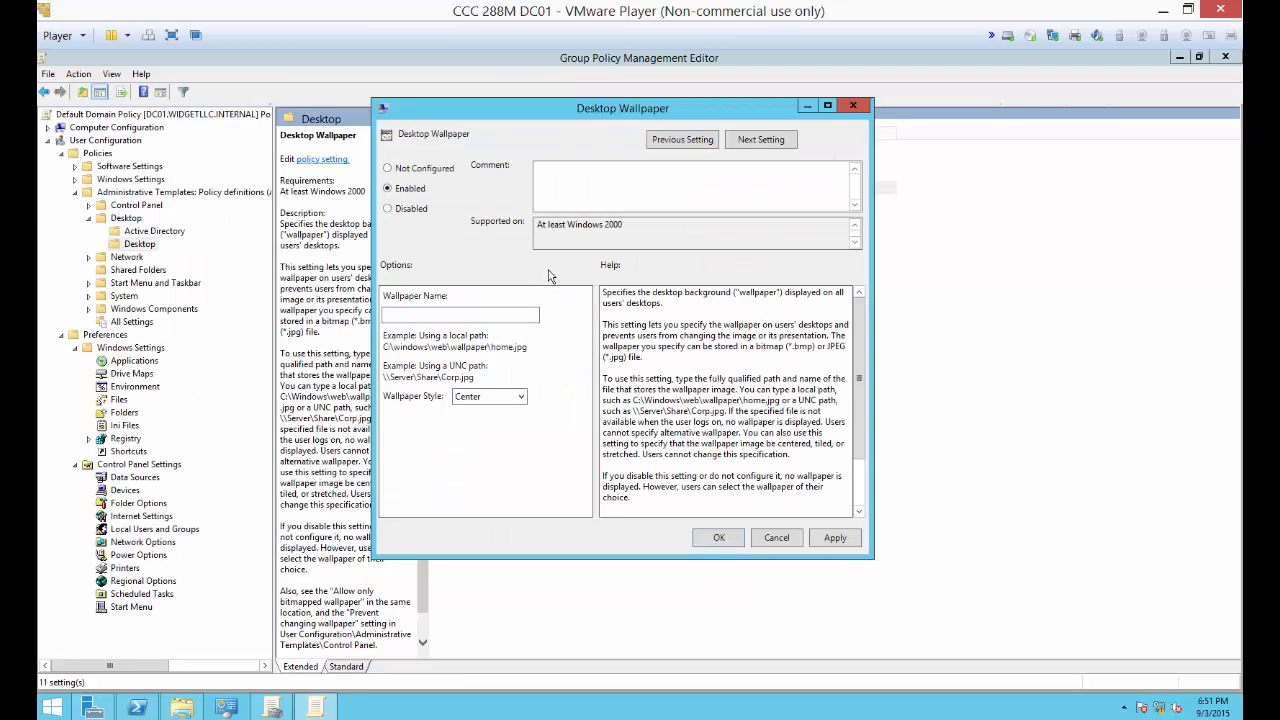
pyautogui.click(472, 314)
pyautogui.click(712, 540)
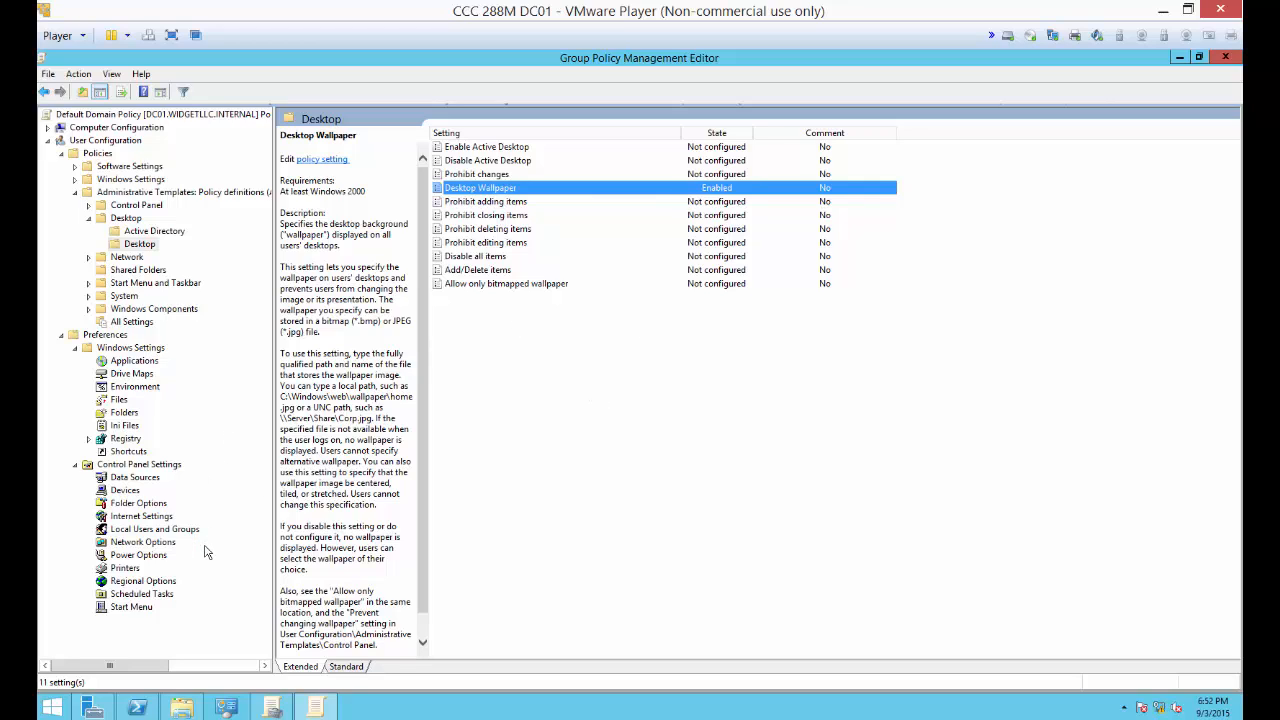
# Step: Delete the existing Internet Explorer 10 item from the user preferences' Internet Settings
pyautogui.click(155, 517)
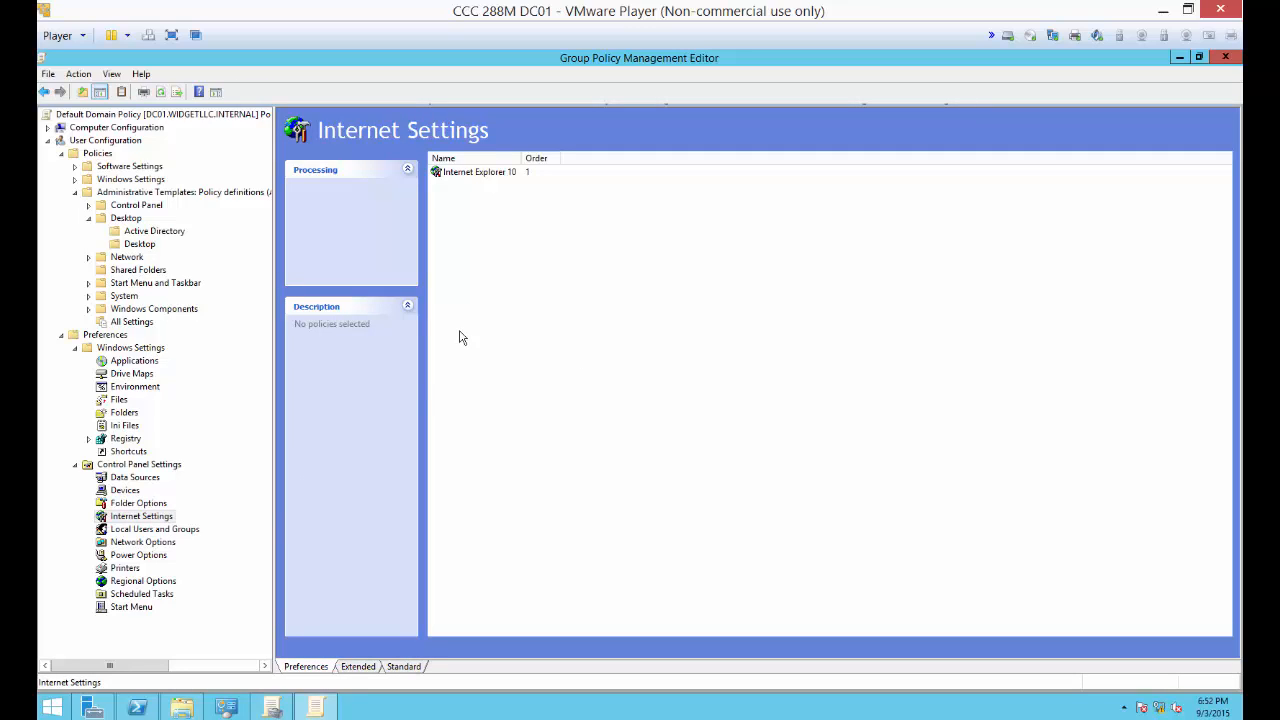
pyautogui.click(492, 176)
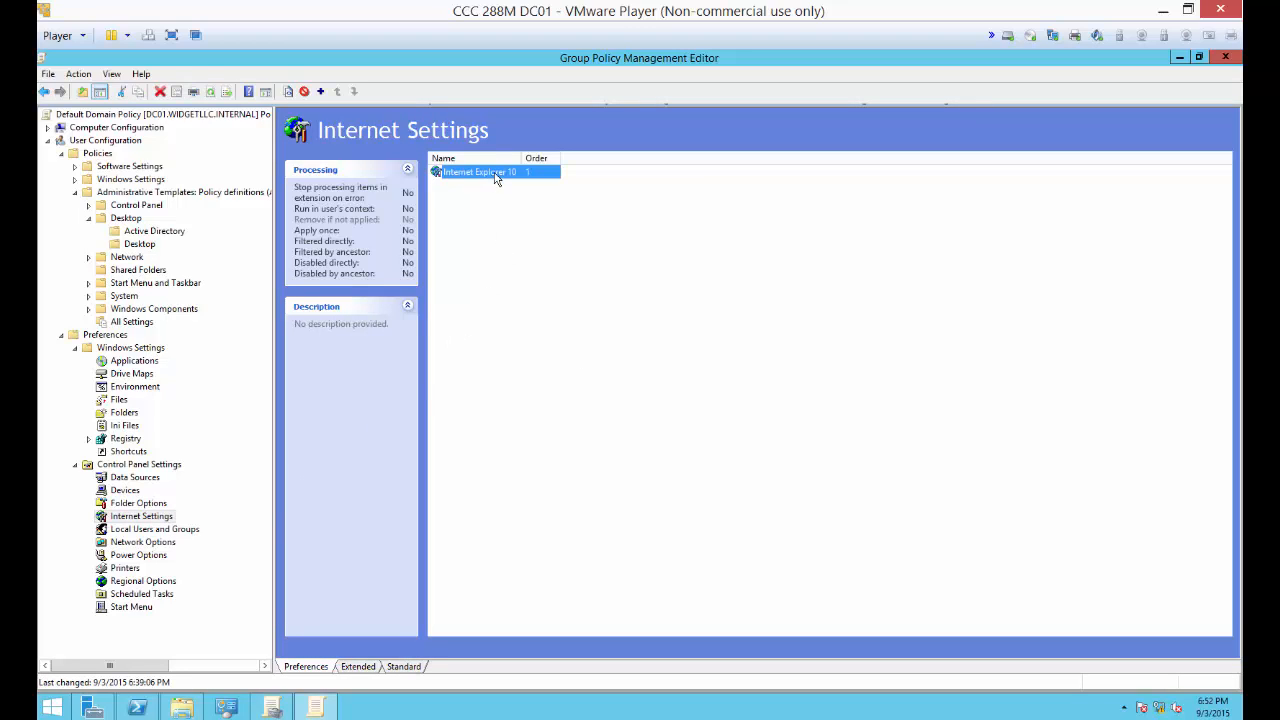
pyautogui.rightClick(494, 176)
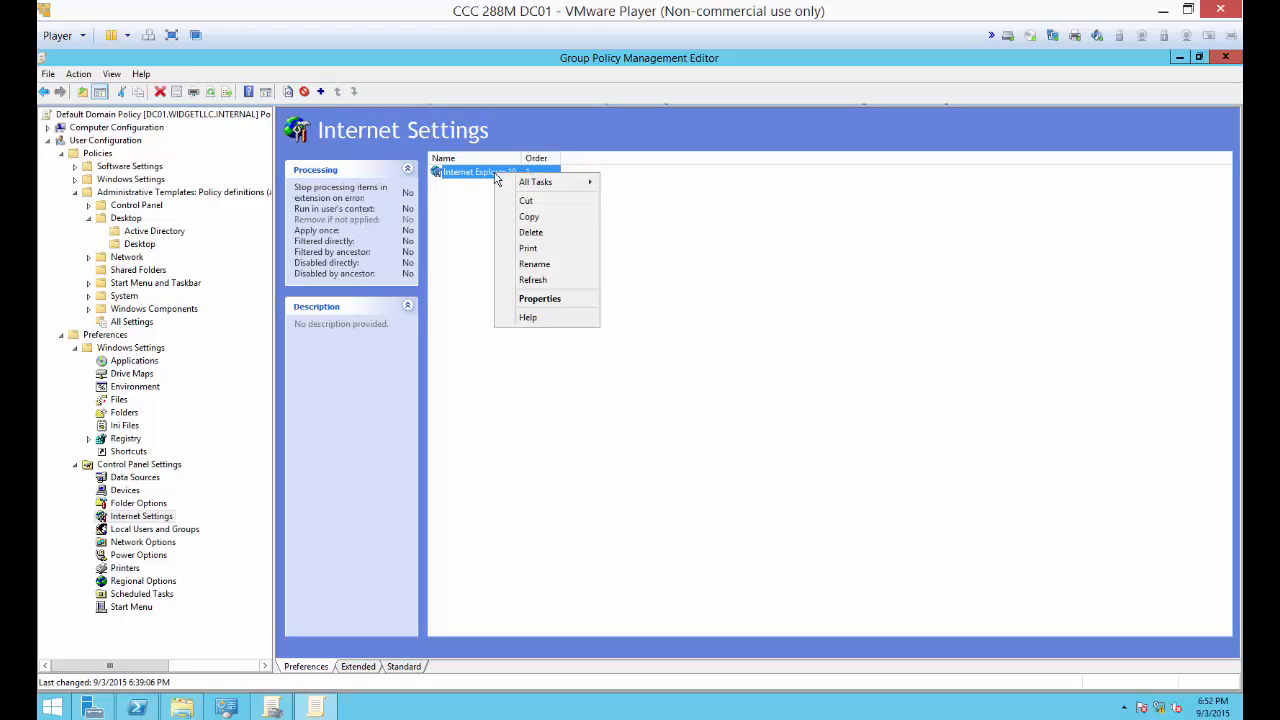
pyautogui.click(518, 230)
pyautogui.rightClick(518, 228)
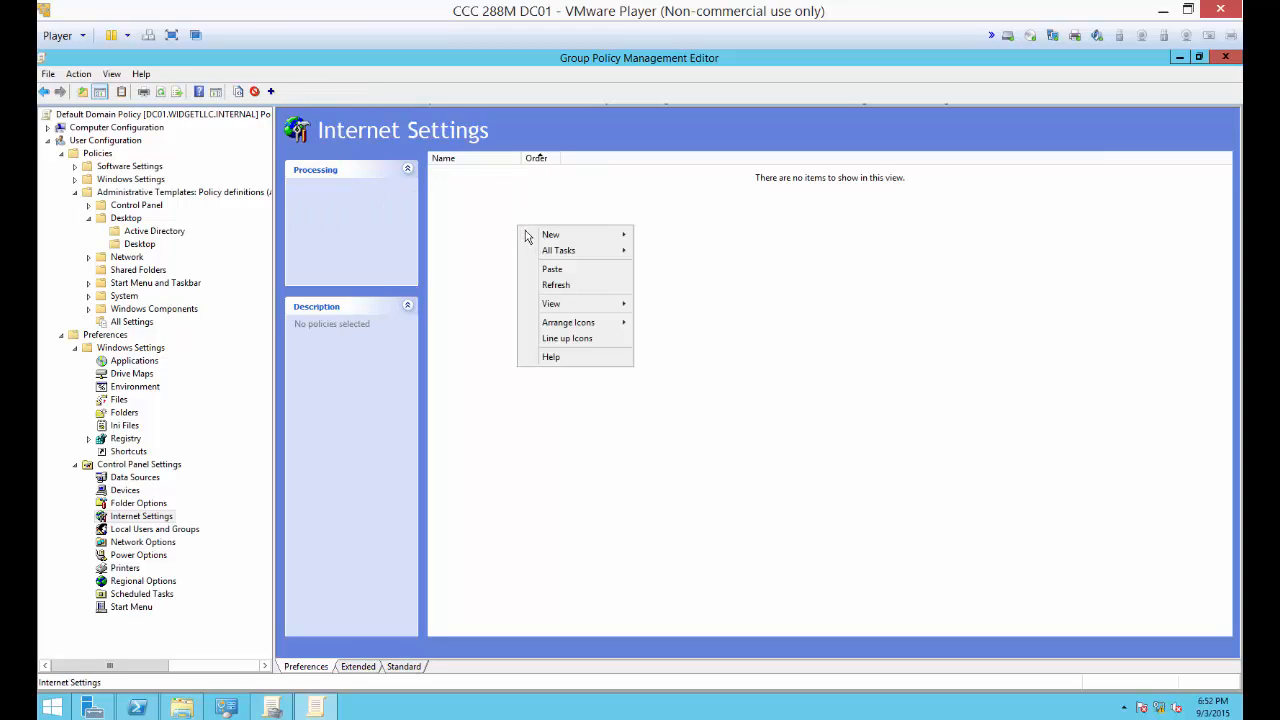
pyautogui.moveTo(535, 240)
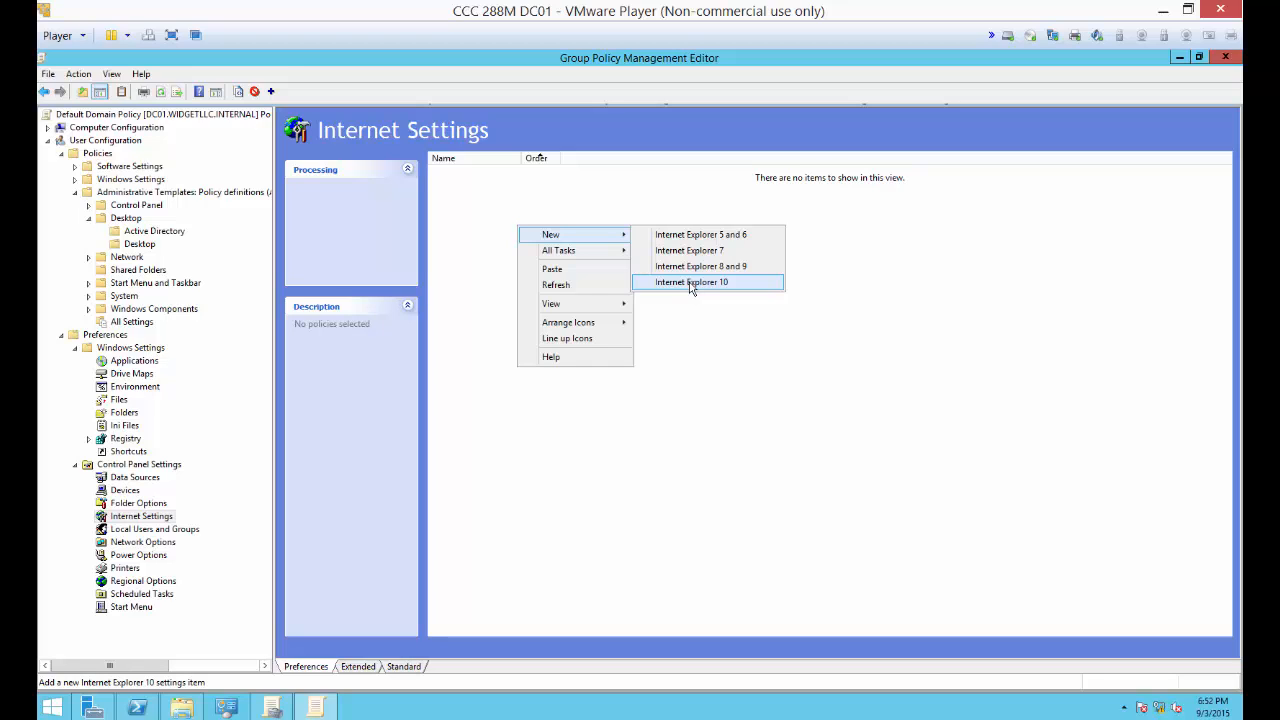
pyautogui.click(690, 283)
pyautogui.click(600, 287)
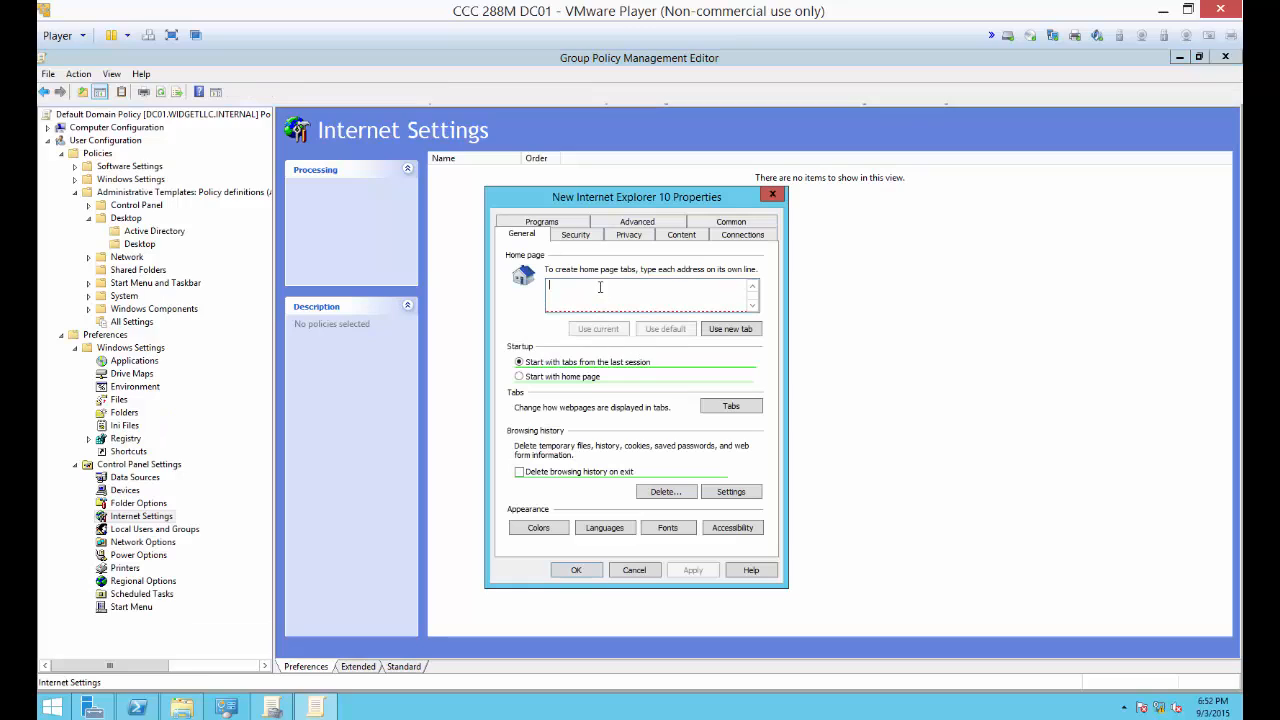
pyautogui.write('www.widgetllc.com')
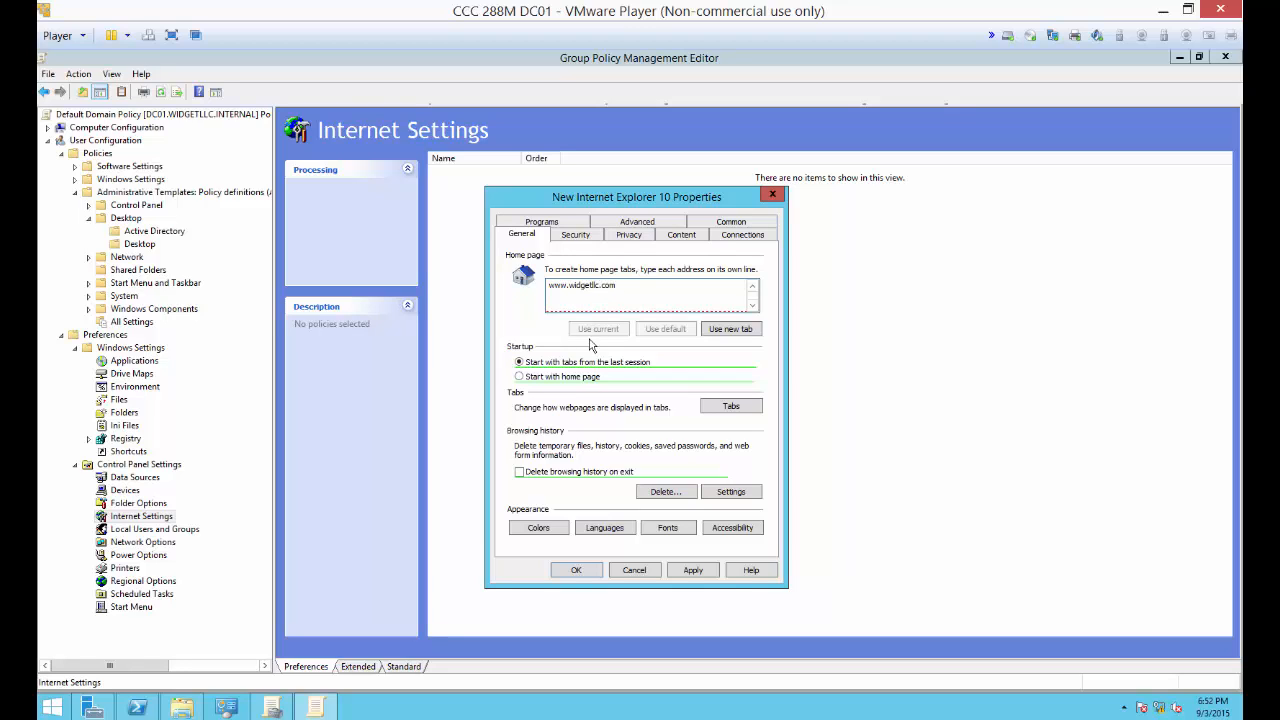
pyautogui.click(519, 378)
pyautogui.click(690, 574)
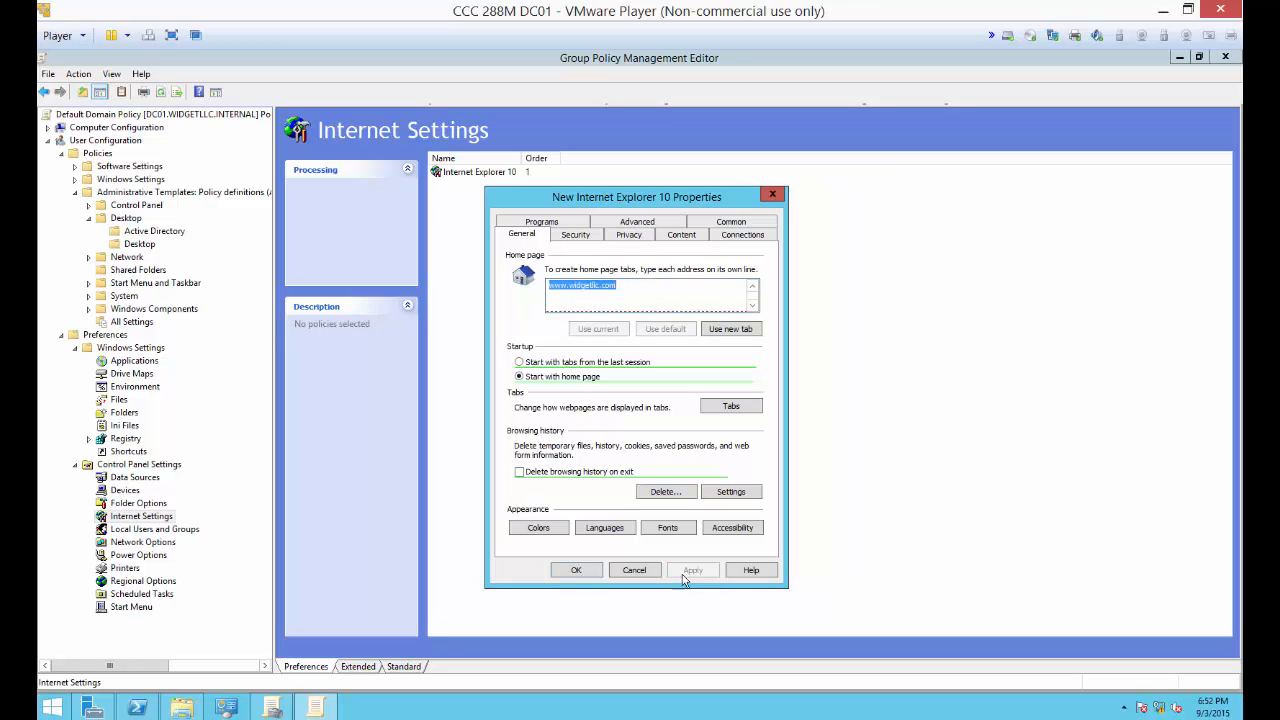
pyautogui.click(574, 570)
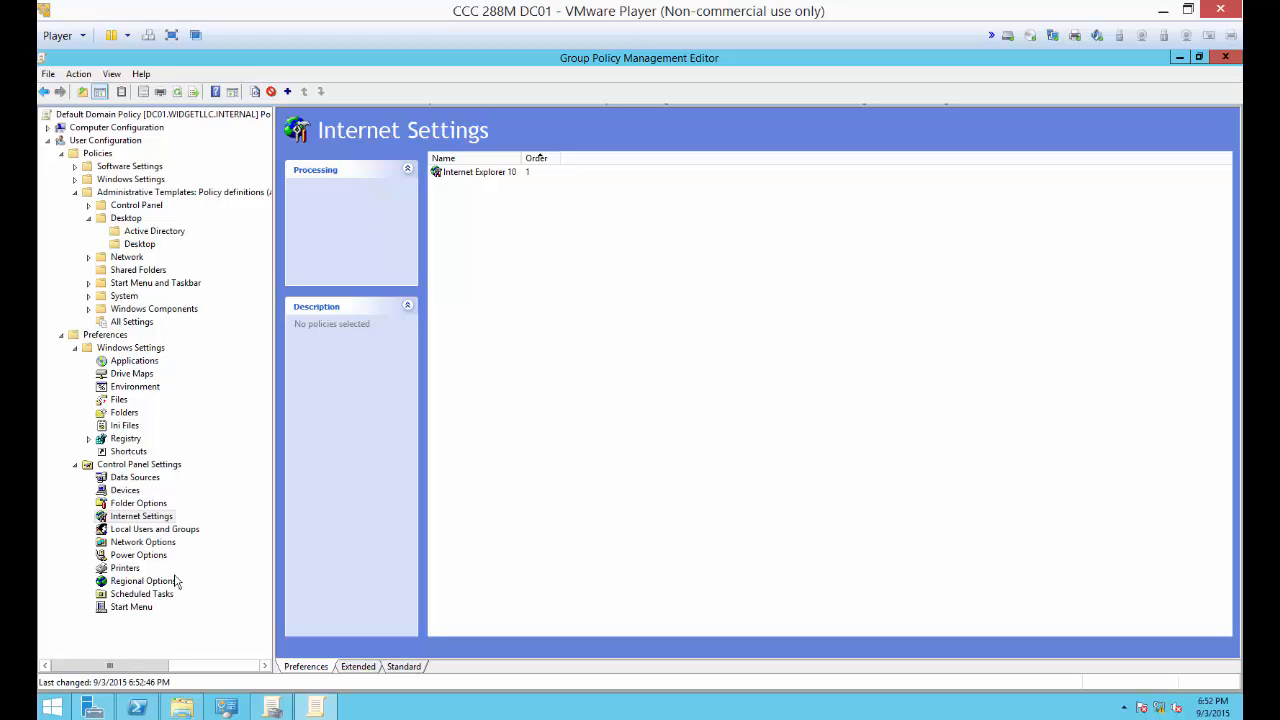
# Step: Clear the policy windows off the desktop and run gpupdate /force in PowerShell
pyautogui.click(1224, 57)
pyautogui.click(1182, 140)
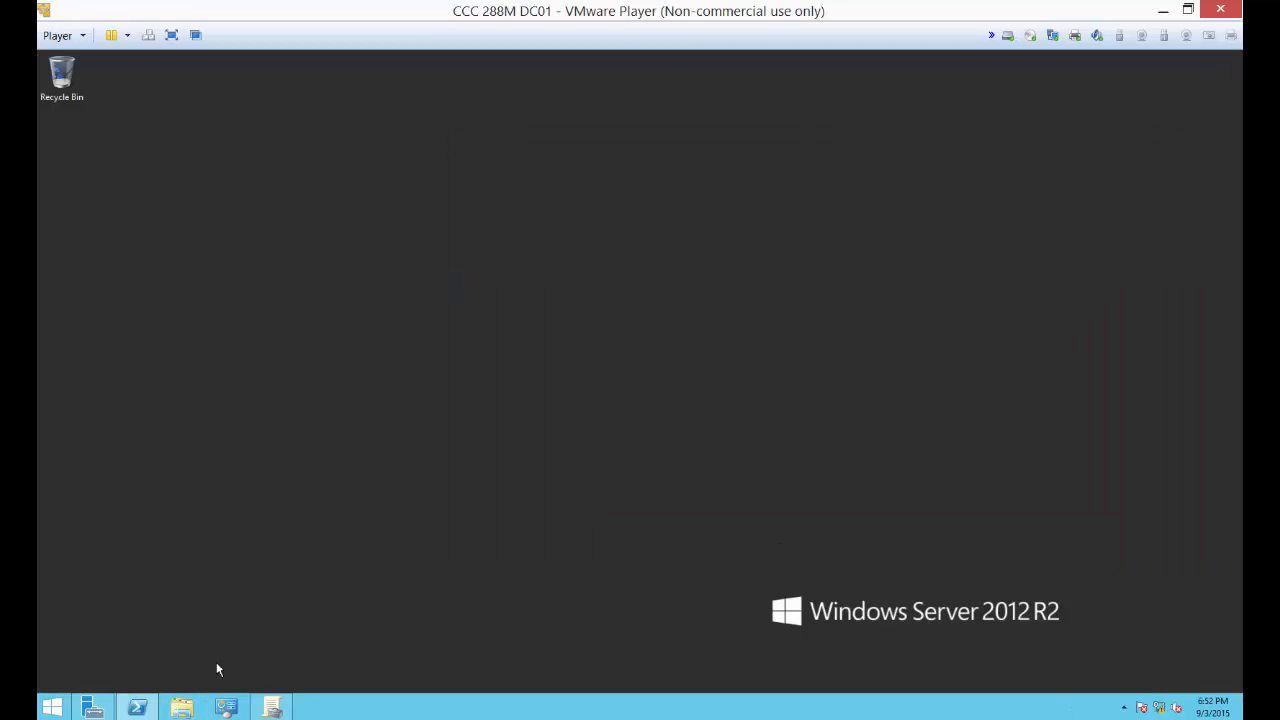
pyautogui.click(138, 707)
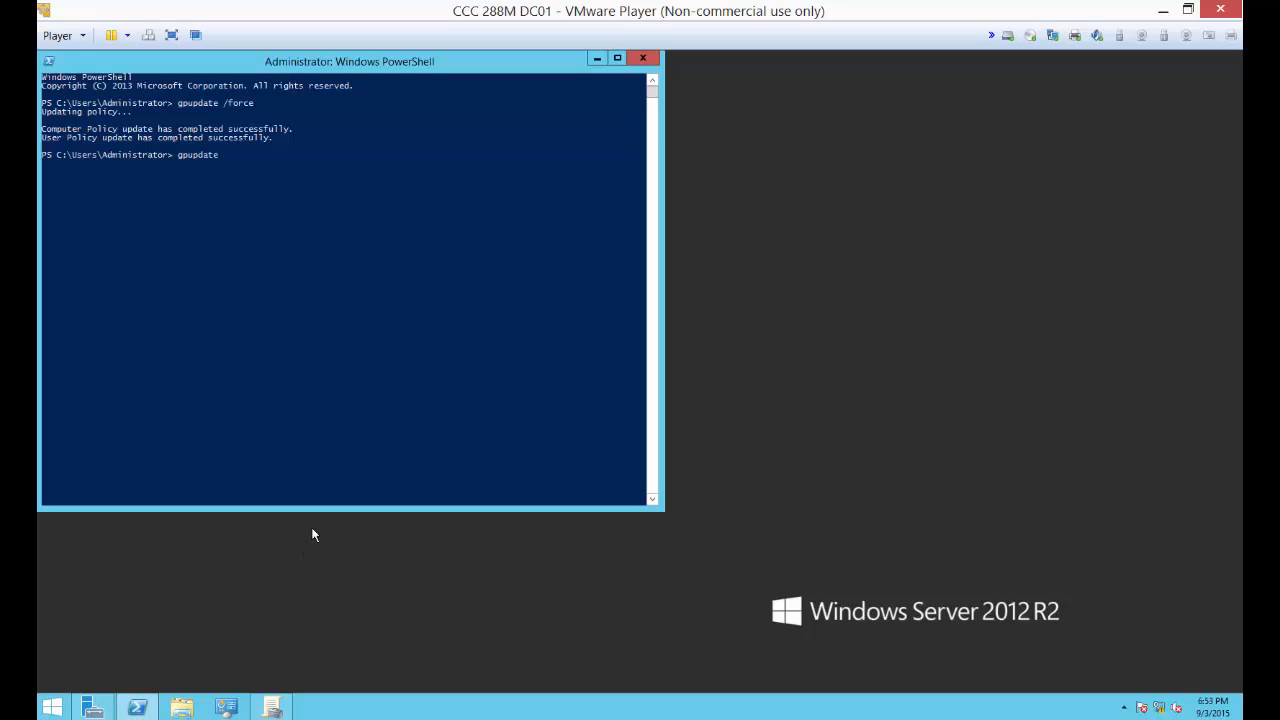
pyautogui.press('Return')
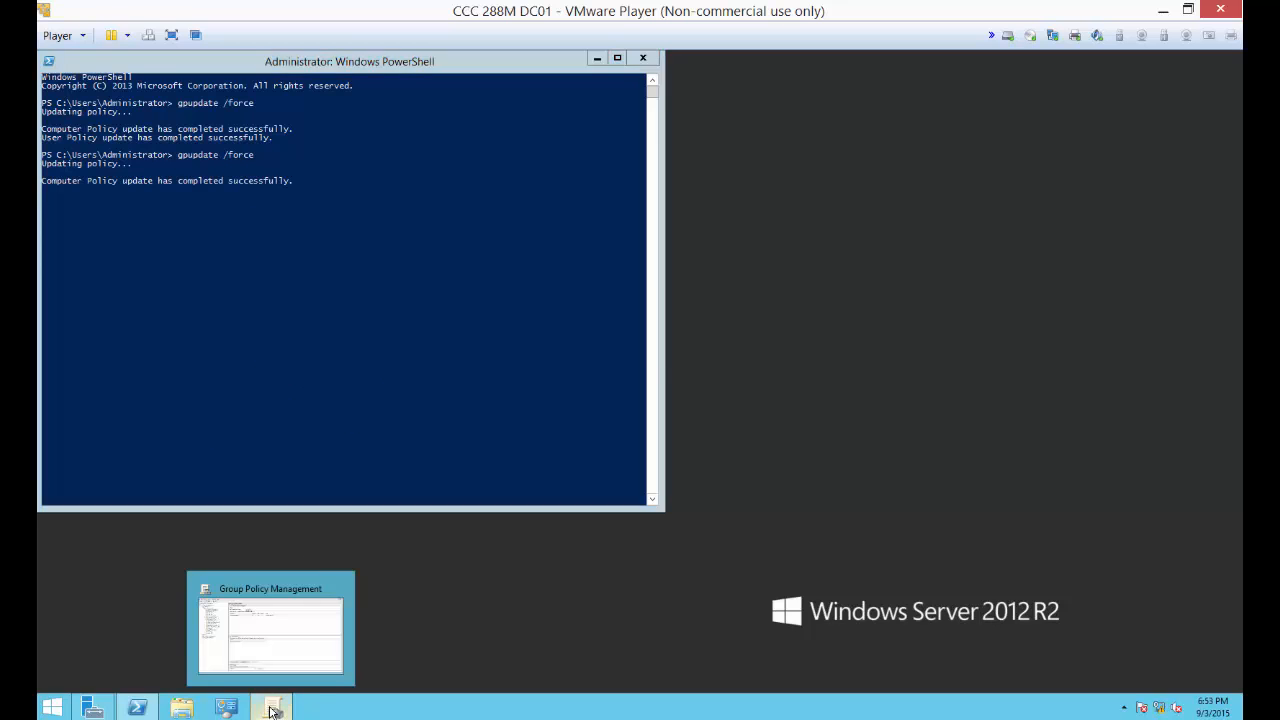
# Step: Reopen Group Policy Management and view the Default Domain Controllers Policy under Domain Controllers
pyautogui.click(272, 710)
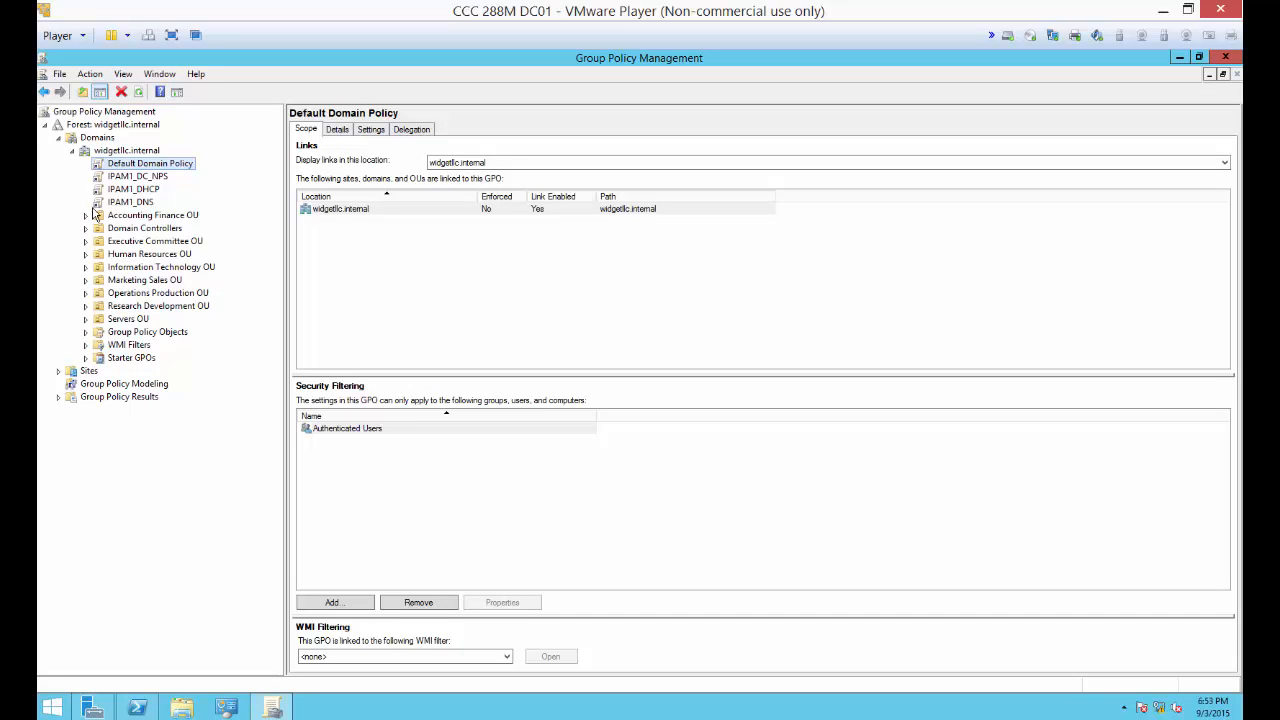
pyautogui.click(86, 229)
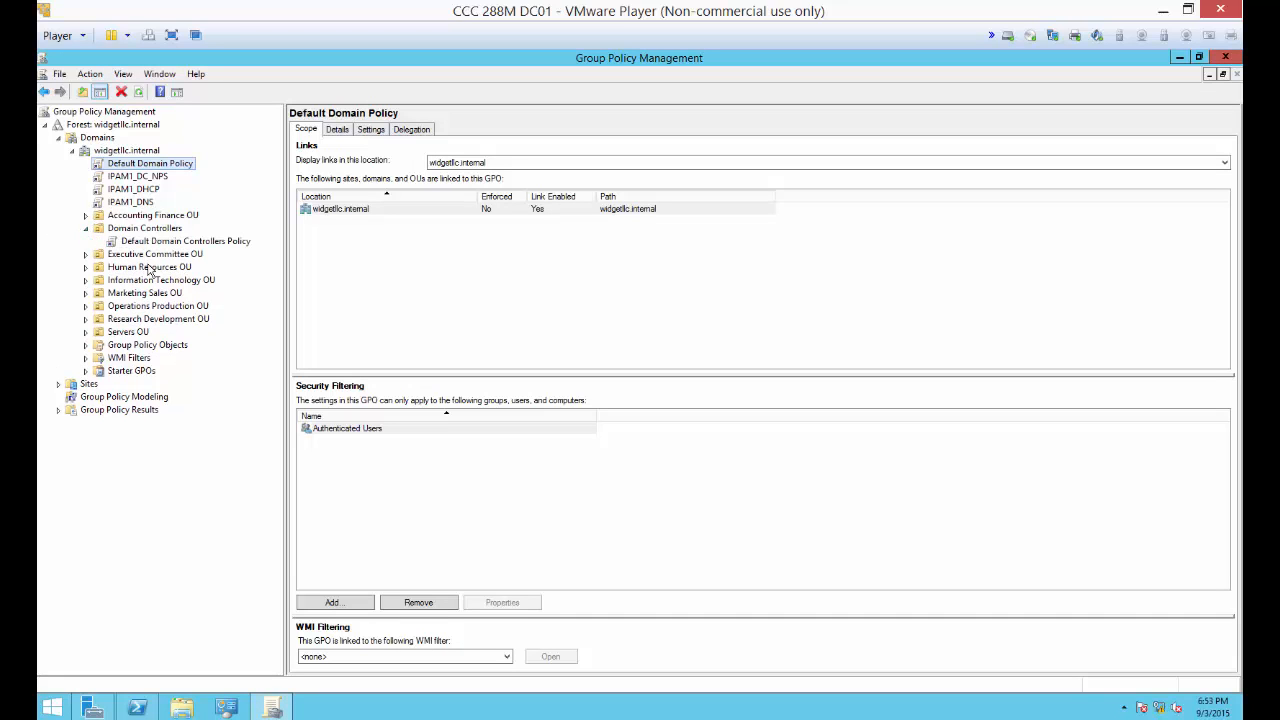
pyautogui.click(170, 243)
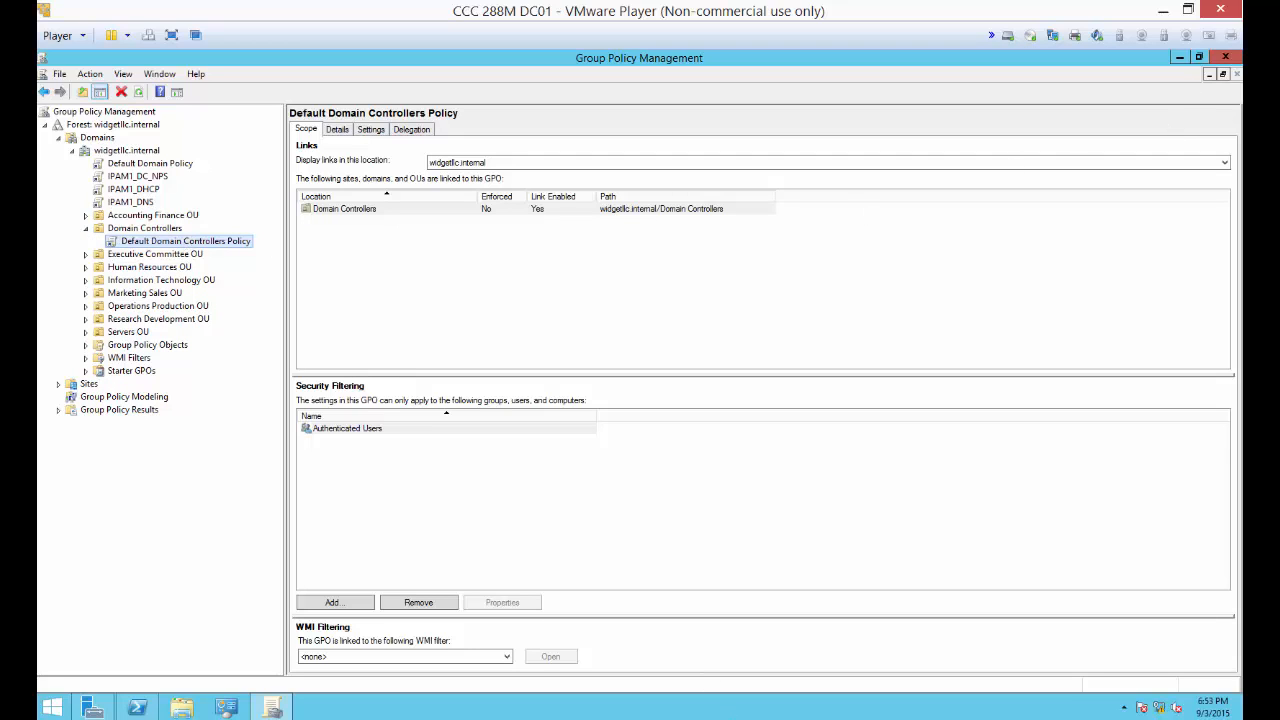
# Step: Switch to the Windows 8 virtual machine and sign in as WIDGETLLC\Administrator with the account password
pyautogui.click(853, 719)
pyautogui.click(900, 627)
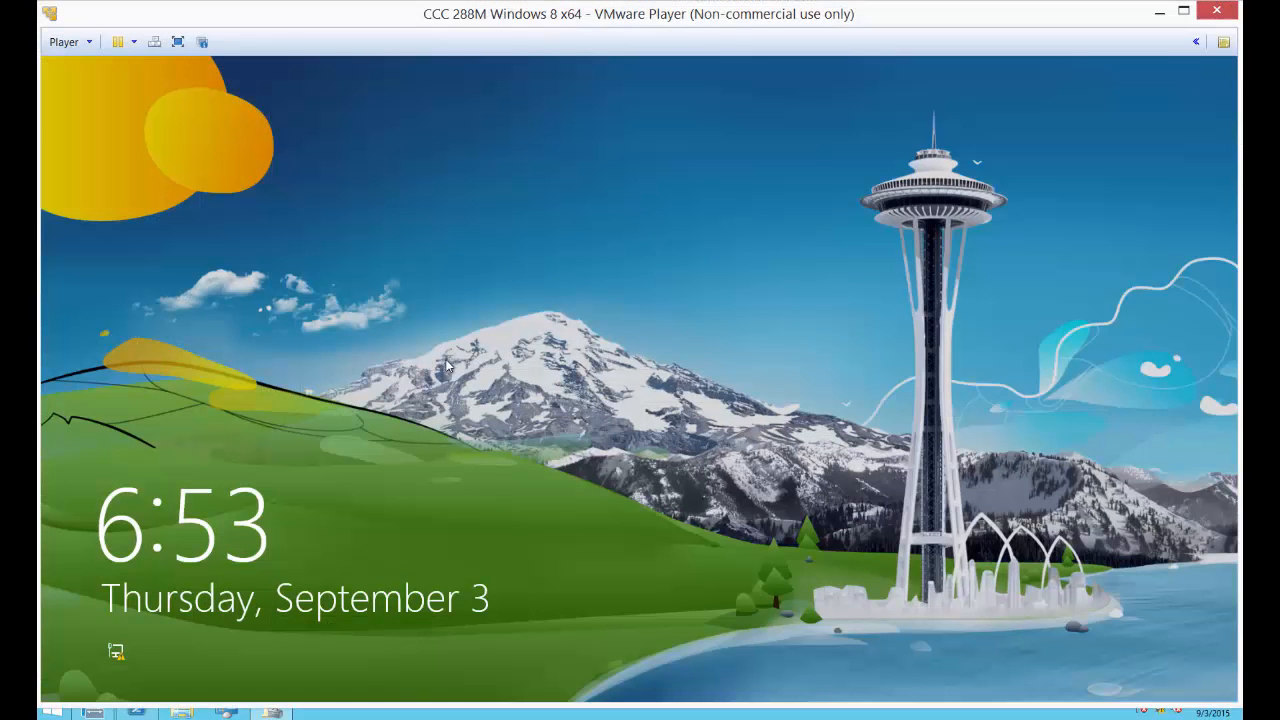
pyautogui.click(281, 343)
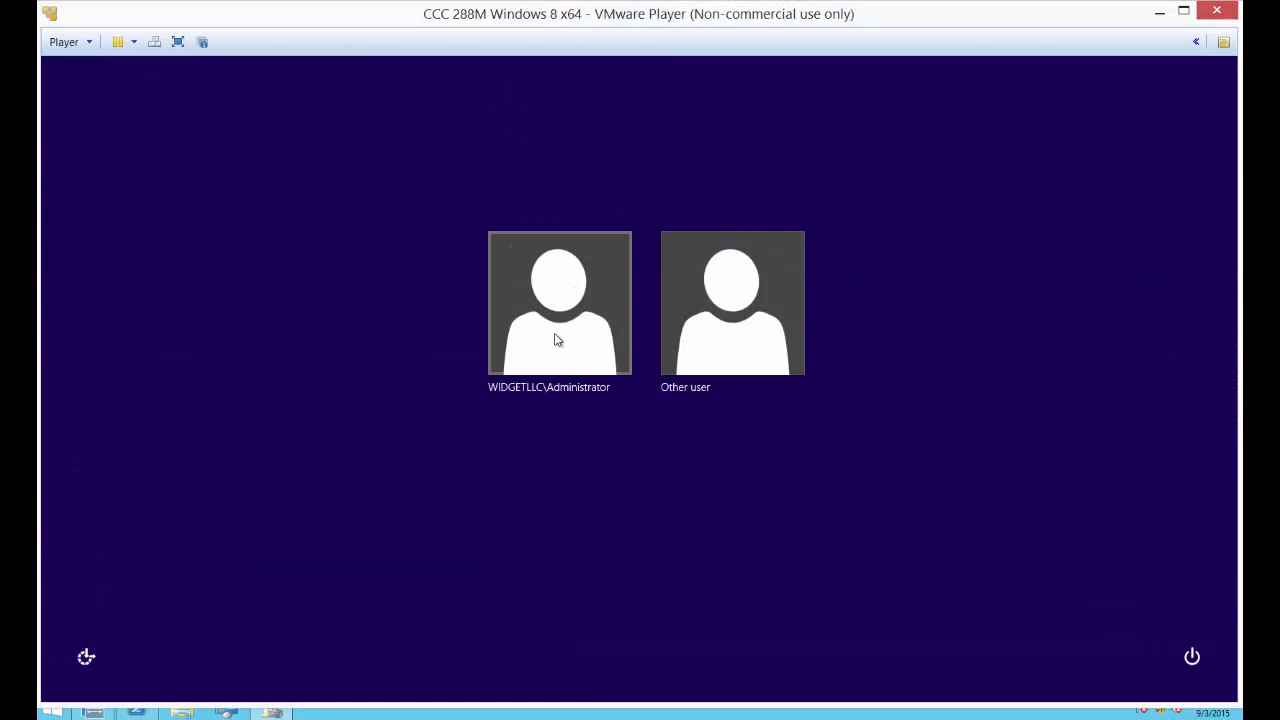
pyautogui.click(549, 327)
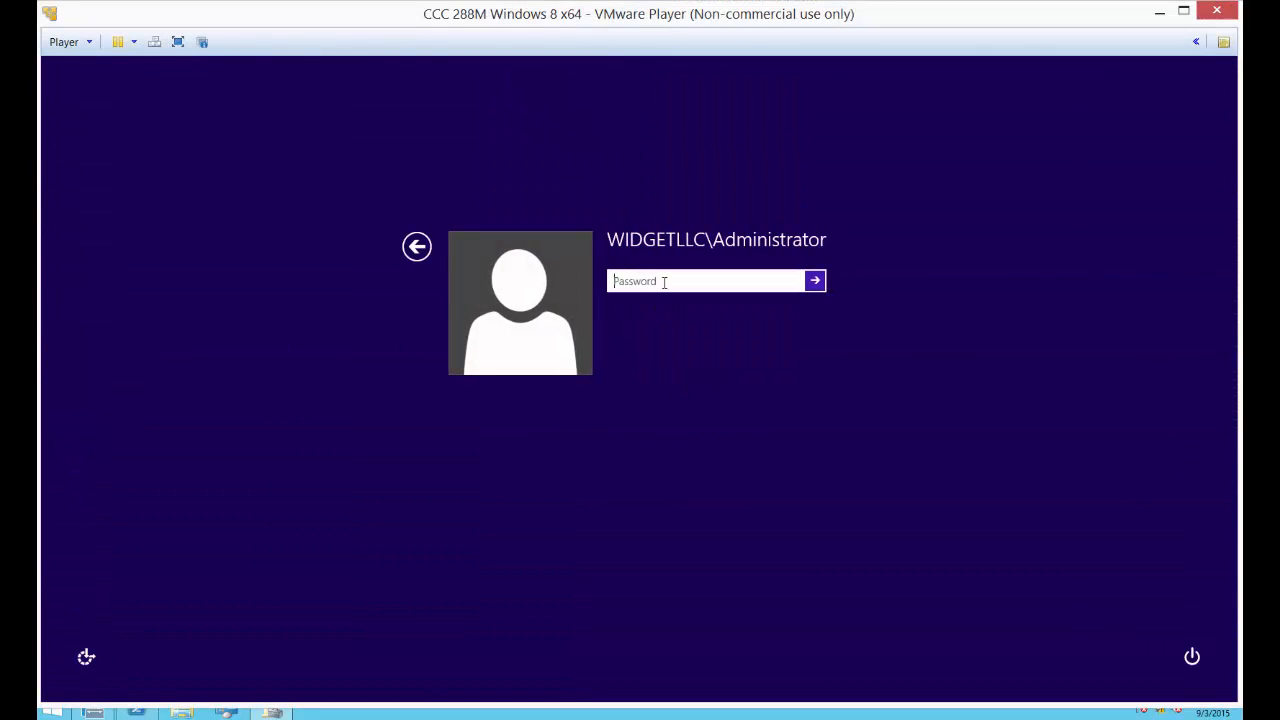
pyautogui.write('P')
pyautogui.press('Return')
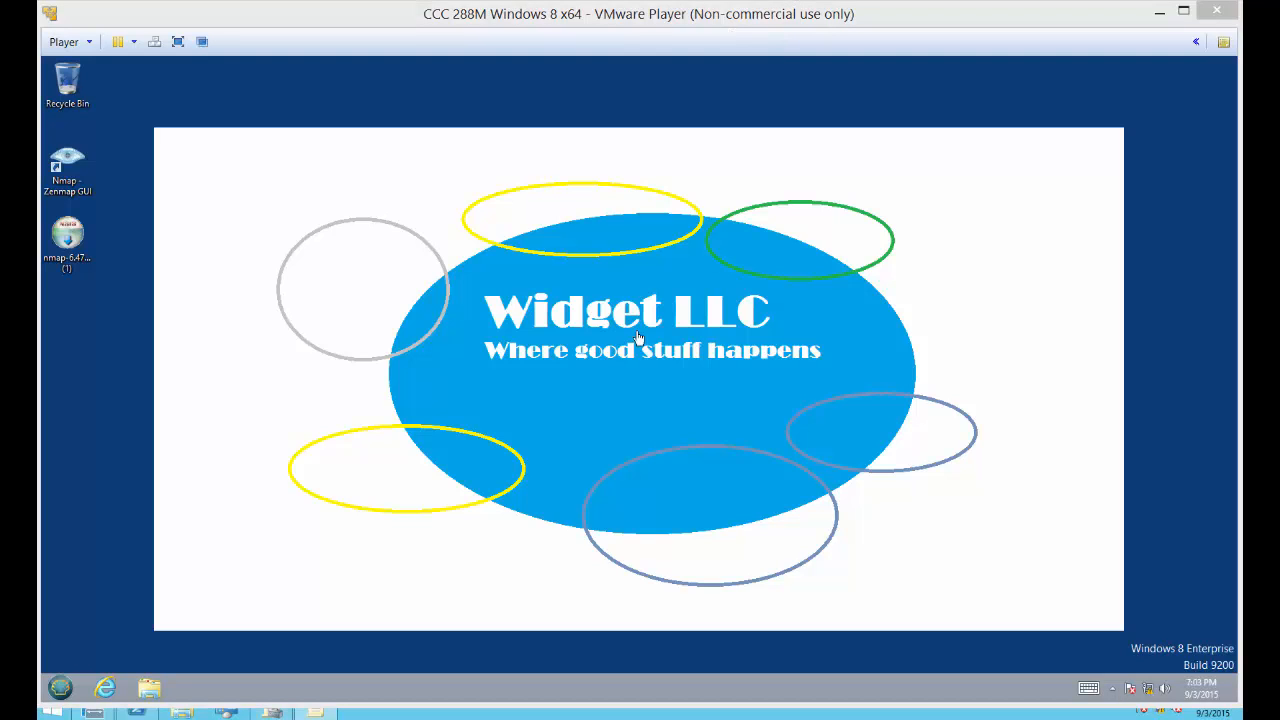
# Step: Open Internet Explorer on the Windows 8 client to check its home page, and switch back to the DC01 virtual machine
pyautogui.click(105, 688)
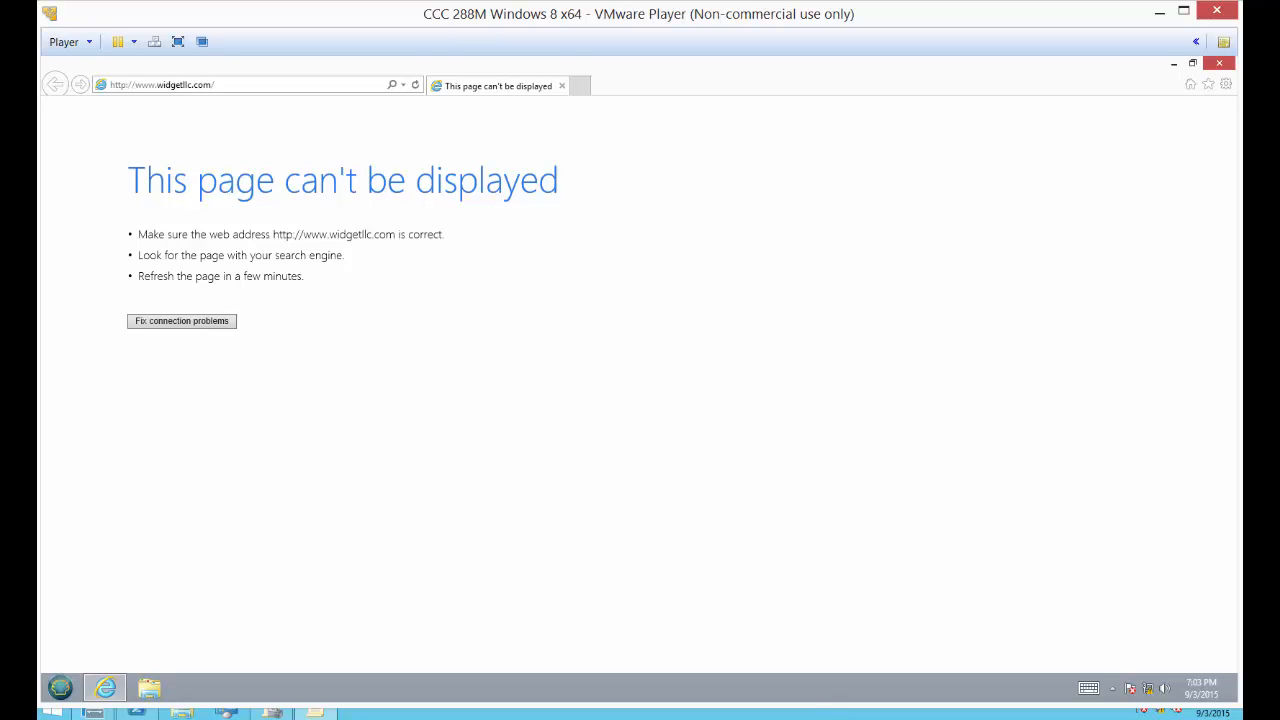
pyautogui.click(853, 718)
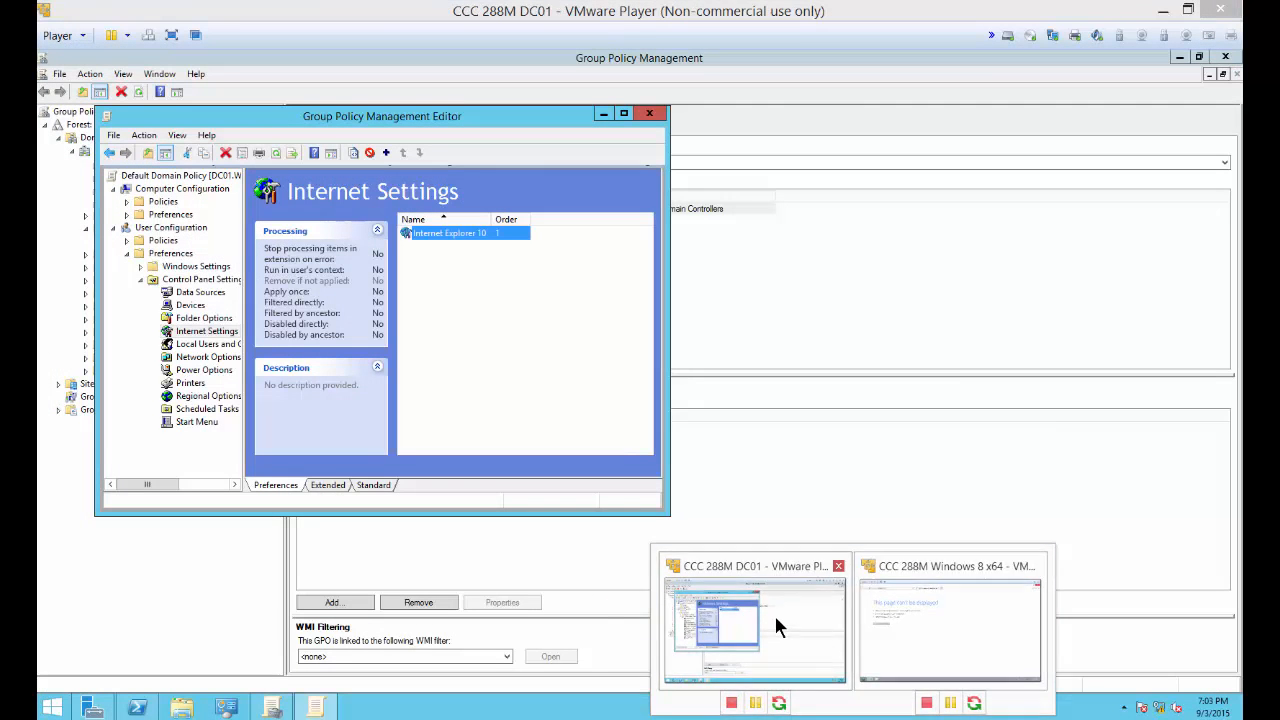
pyautogui.click(774, 620)
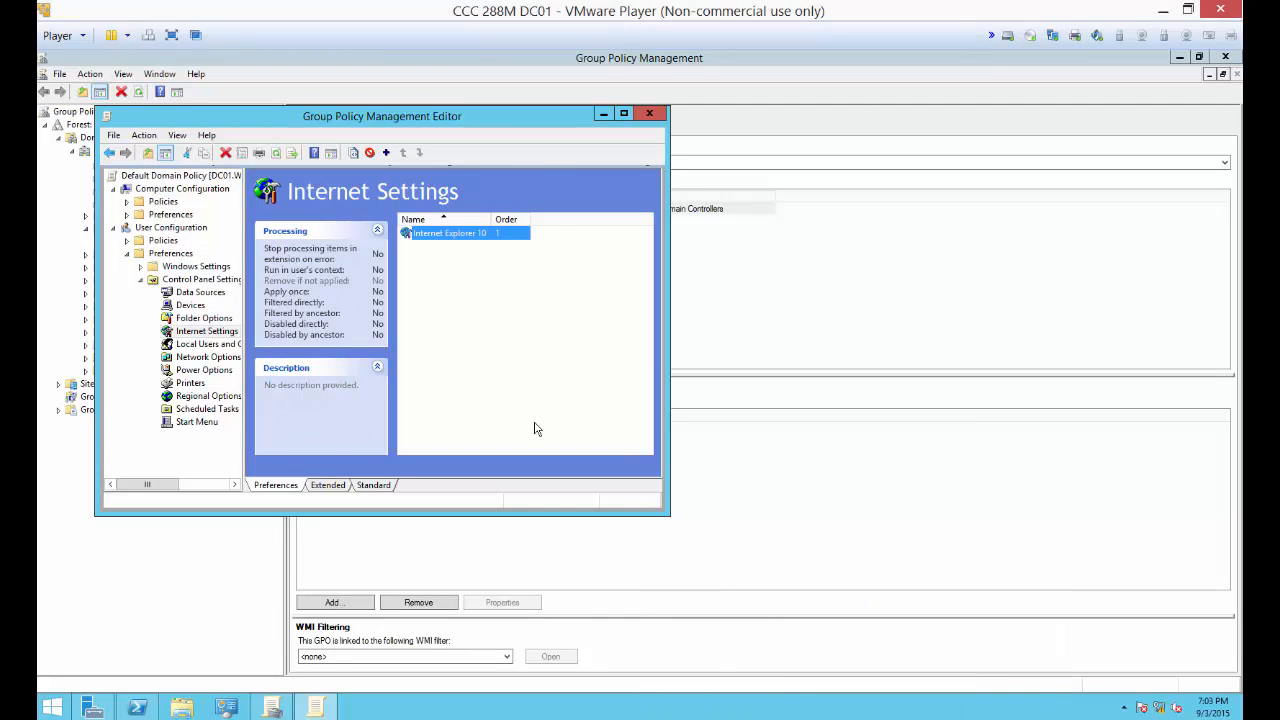
# Step: Review the Internet Explorer 10 item's home page settings, reapply them, and close the Group Policy Management Editor
pyautogui.moveTo(420, 116); pyautogui.dragTo(738, 123)
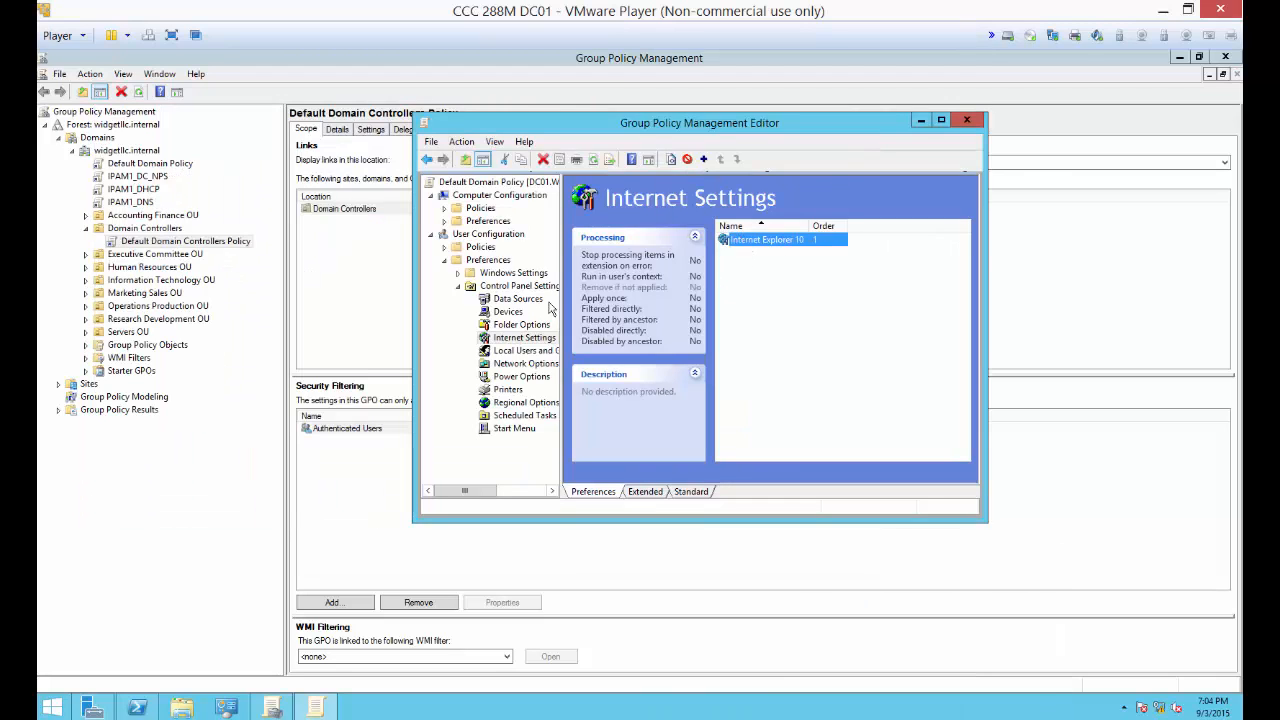
pyautogui.doubleClick(748, 243)
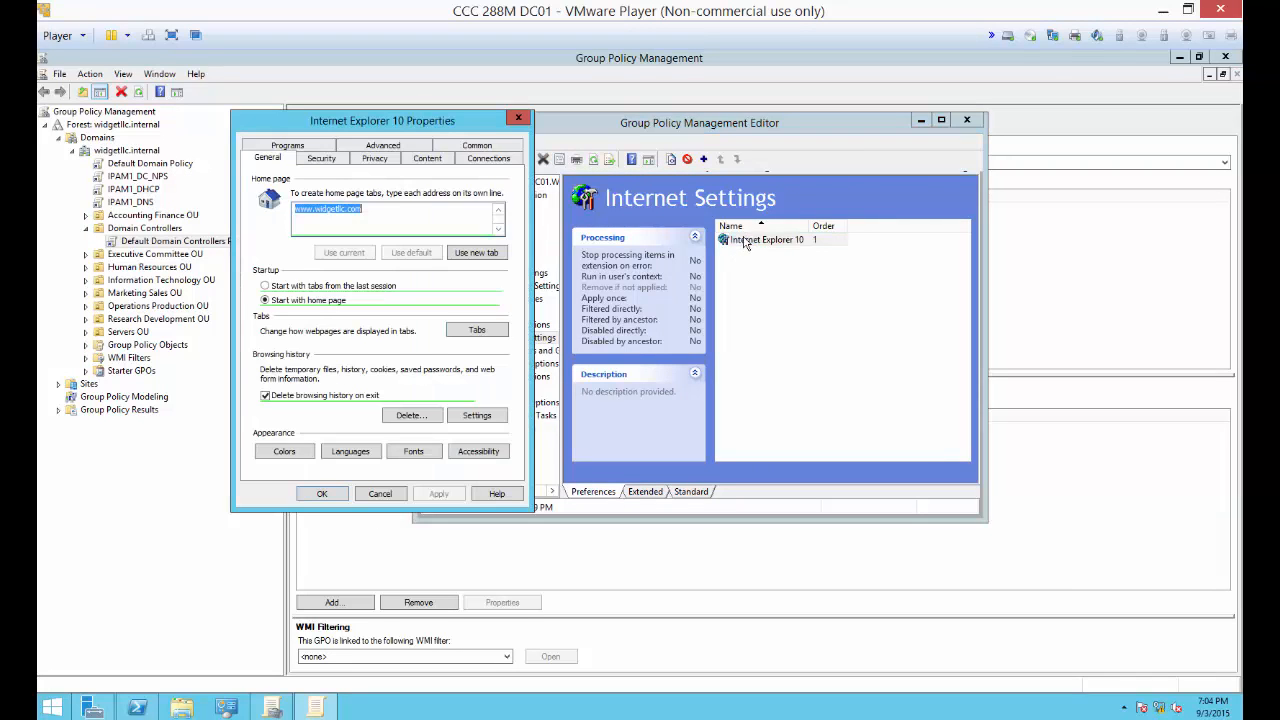
pyautogui.moveTo(463, 128); pyautogui.dragTo(823, 128)
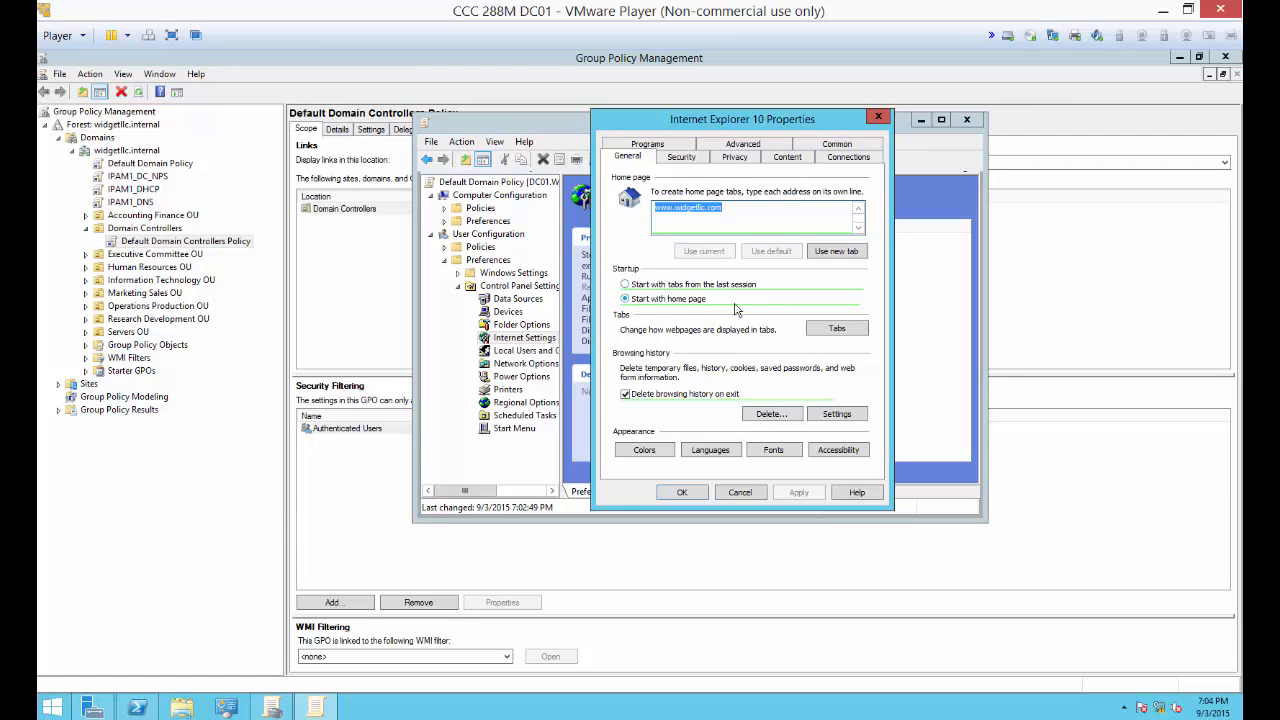
pyautogui.click(684, 494)
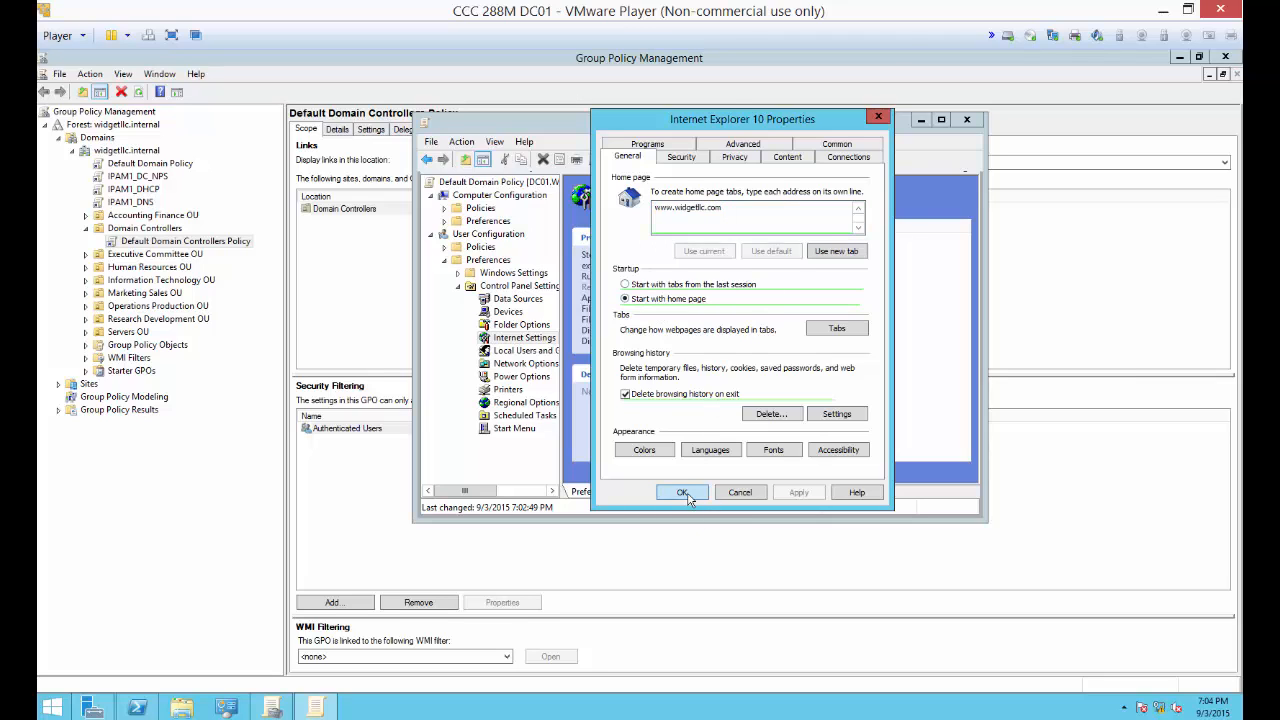
pyautogui.doubleClick(767, 240)
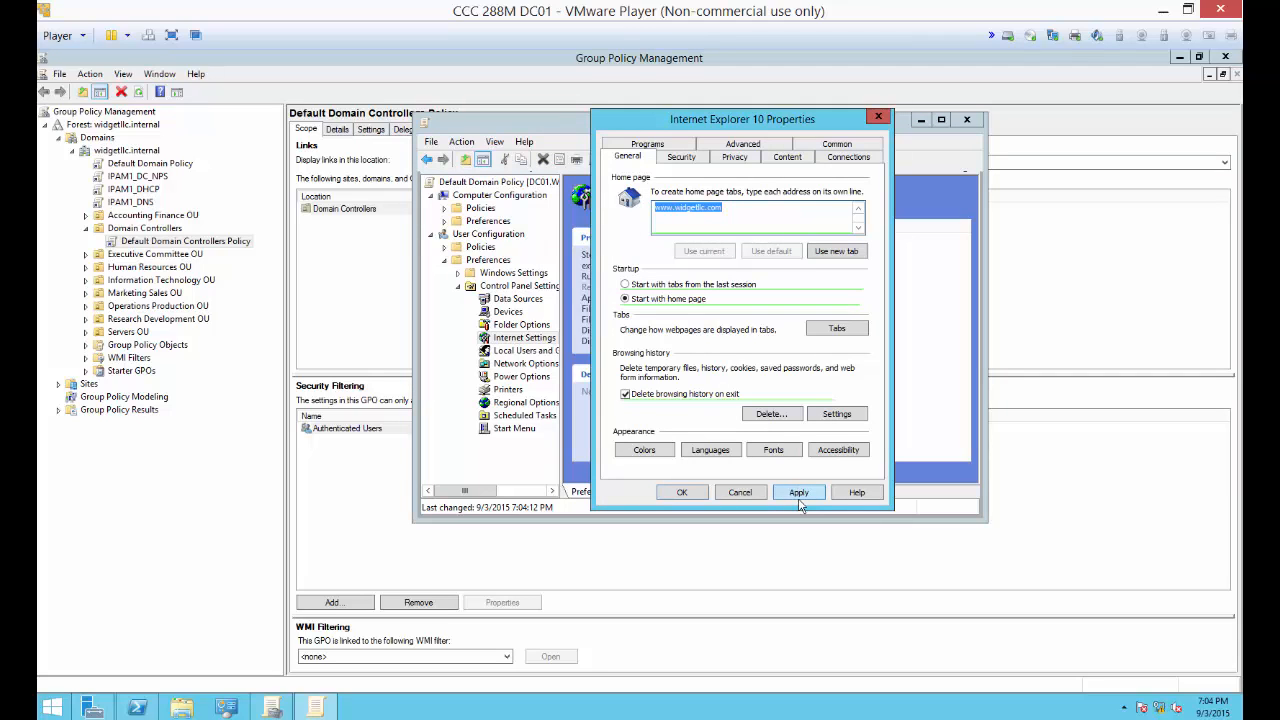
pyautogui.click(799, 499)
pyautogui.click(679, 493)
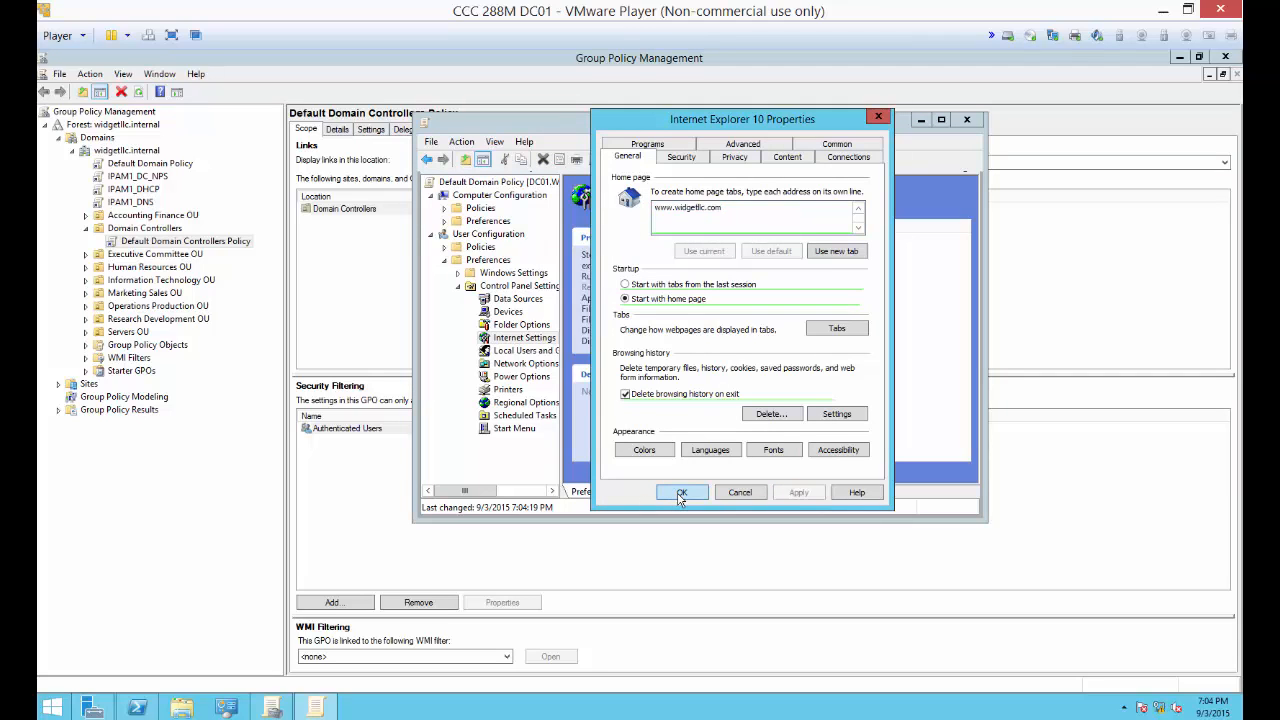
pyautogui.click(964, 118)
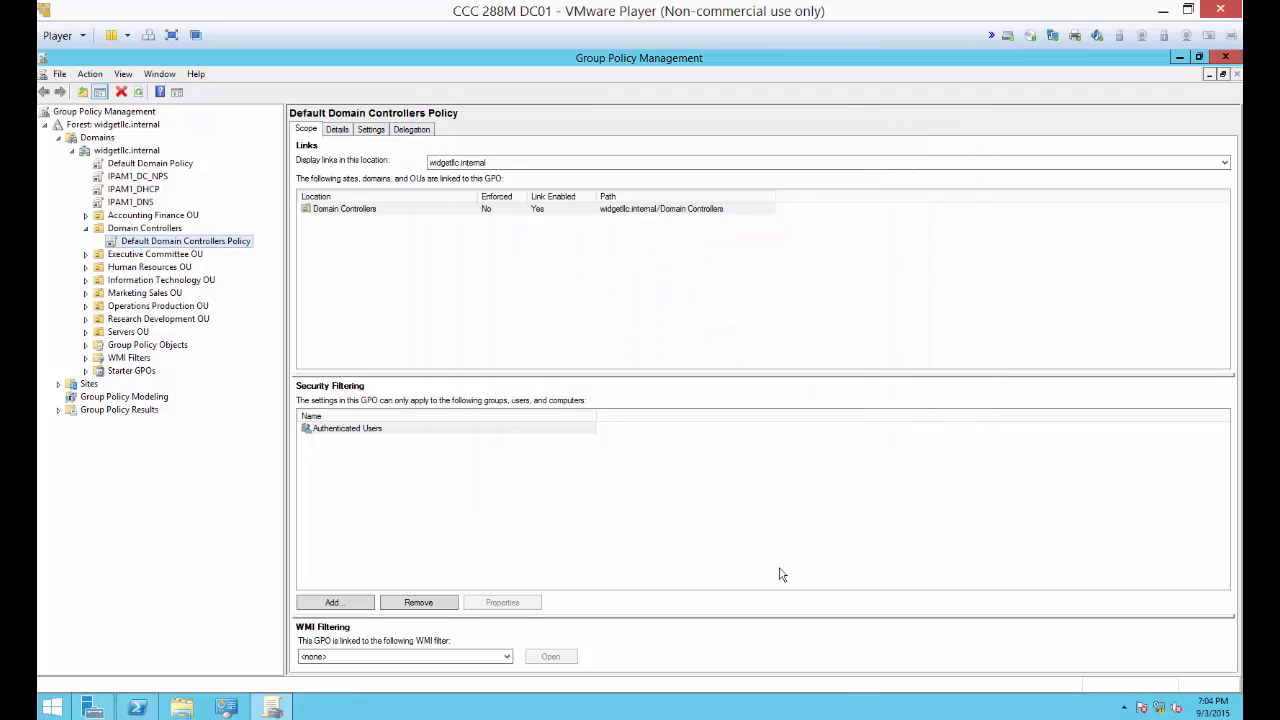
# Step: Switch to the Windows 8 virtual machine, close Internet Explorer, and run gpupdate /force in a Command Prompt
pyautogui.click(853, 719)
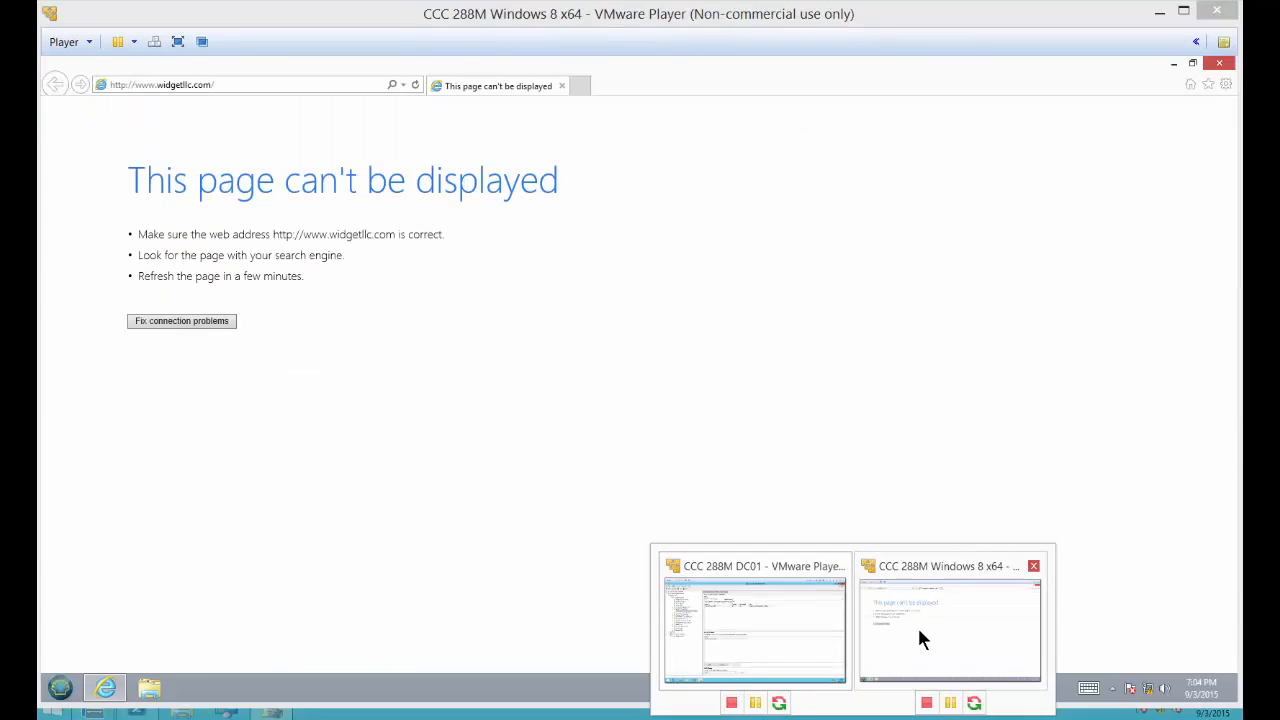
pyautogui.click(920, 637)
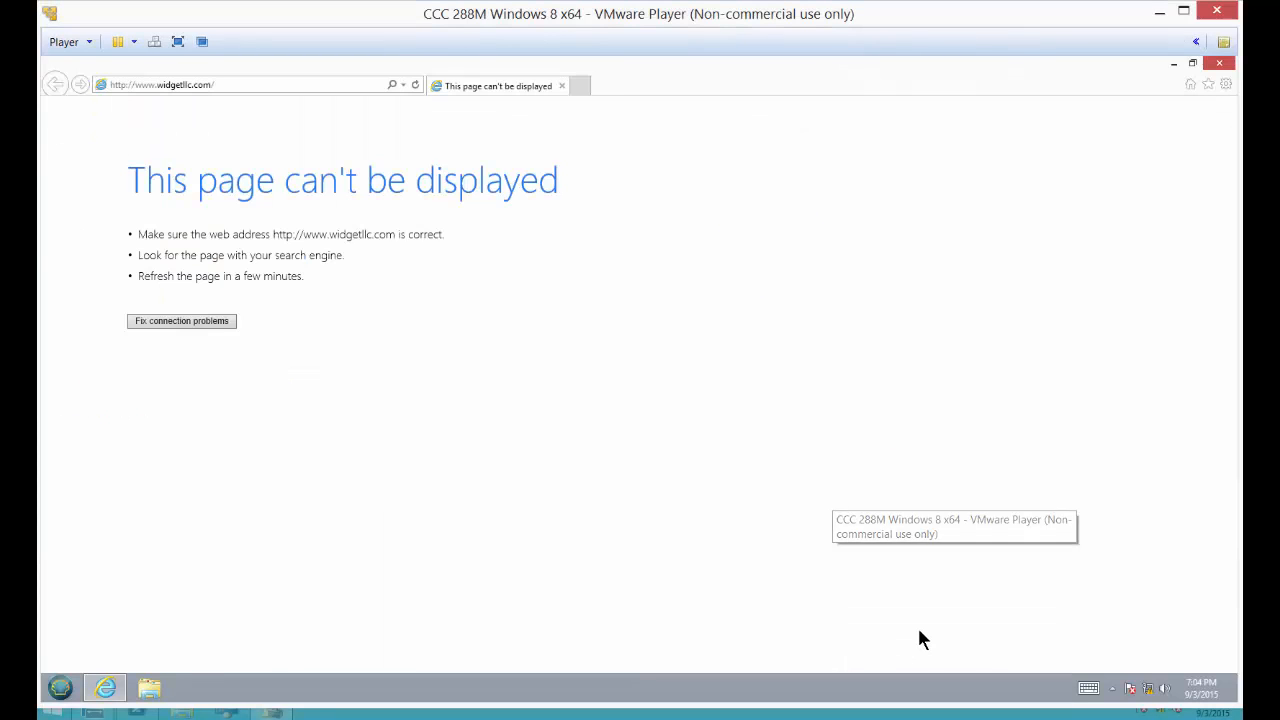
pyautogui.click(1218, 64)
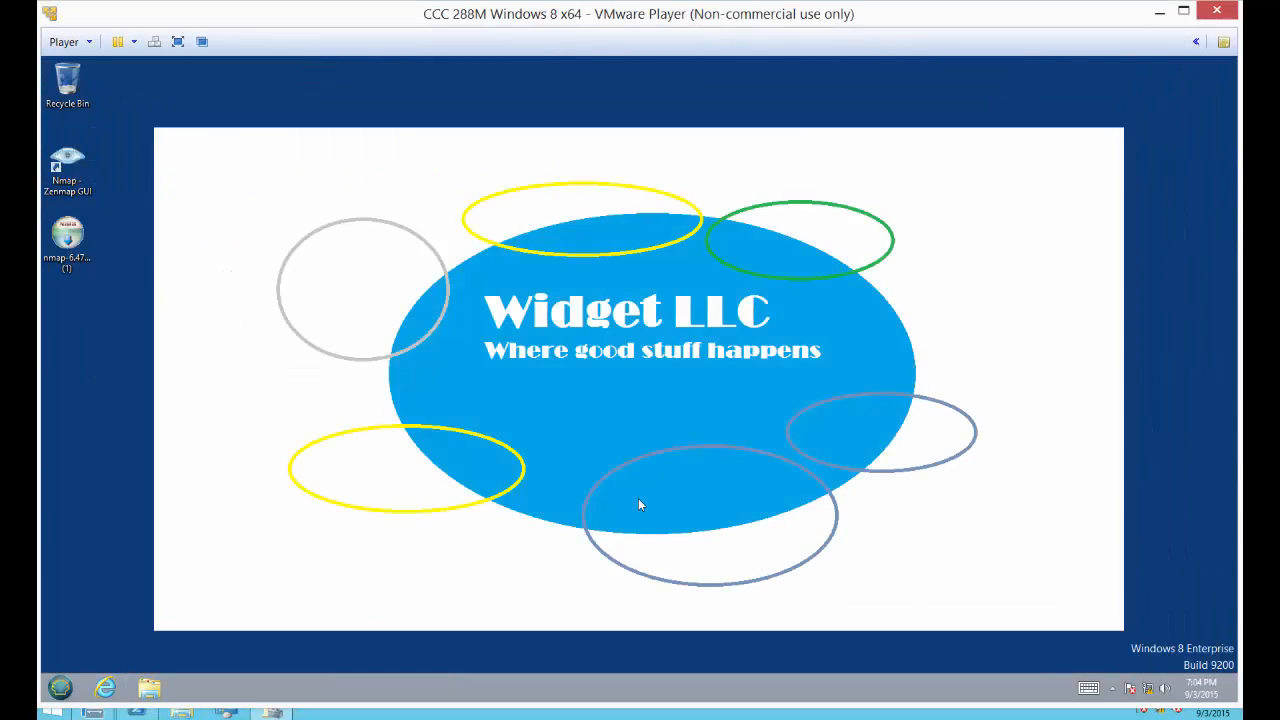
pyautogui.click(60, 688)
pyautogui.click(120, 379)
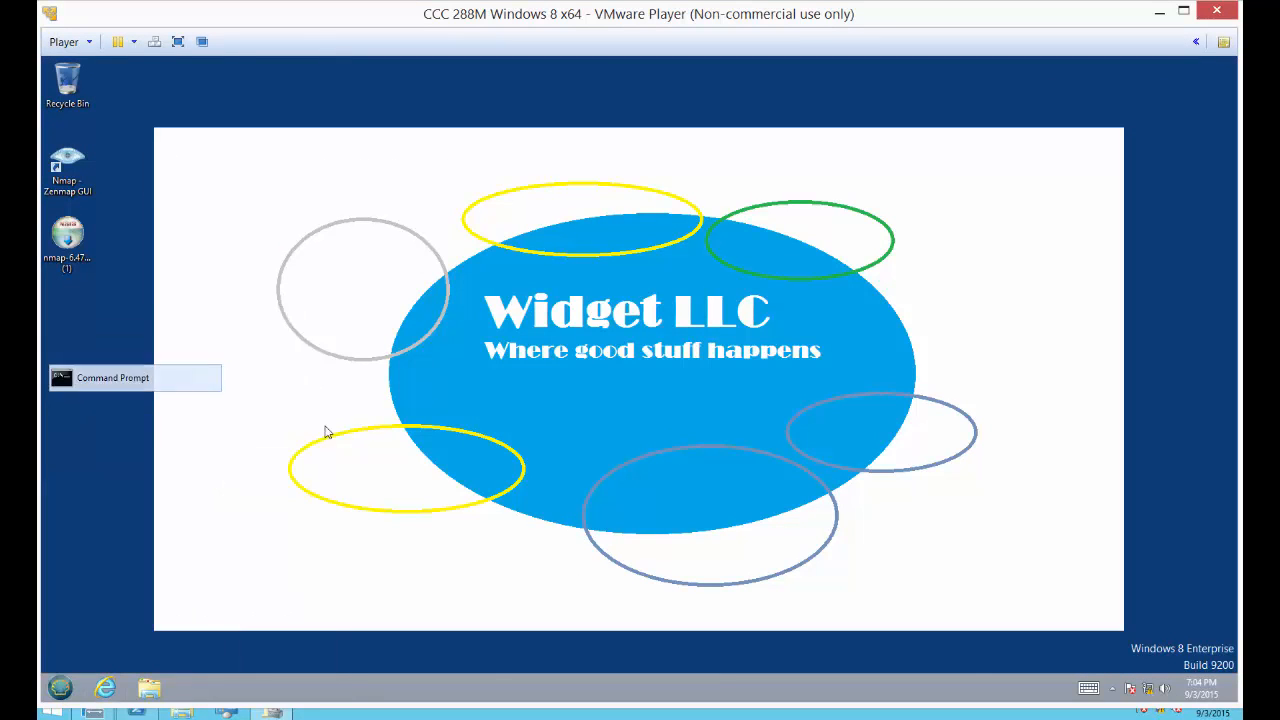
pyautogui.write('upd')
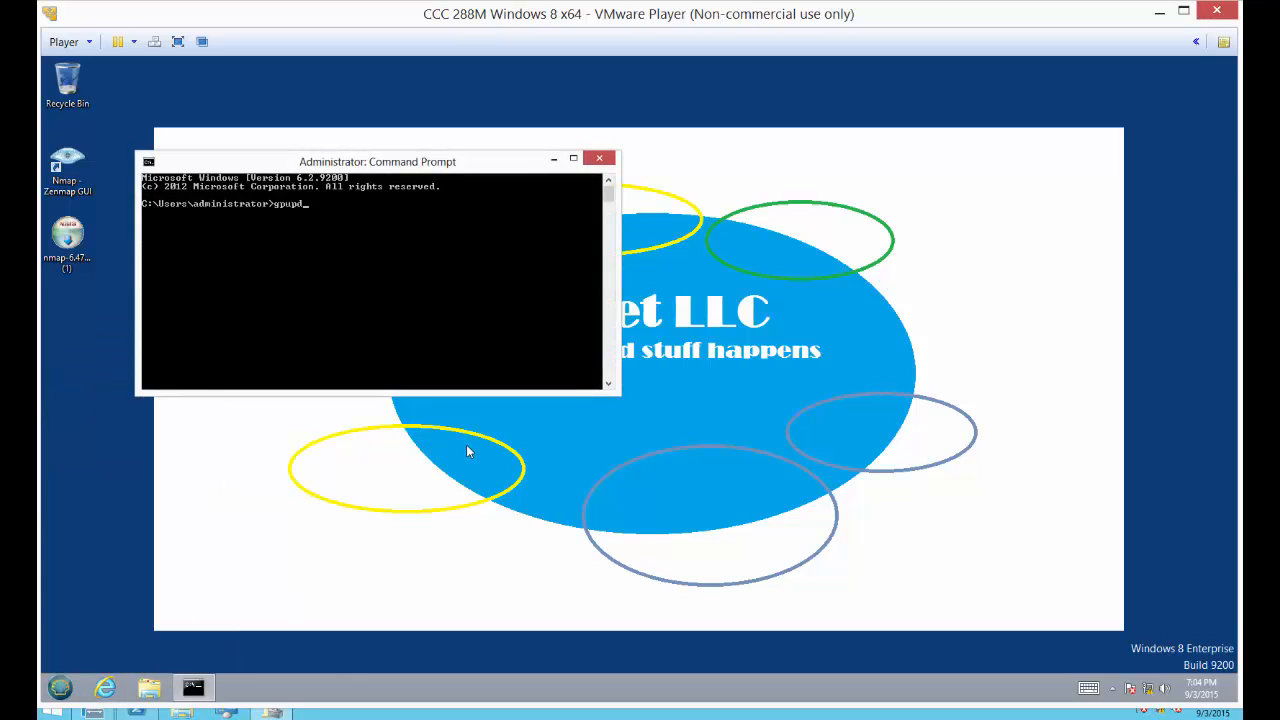
pyautogui.write('ate /force')
pyautogui.press('Return')
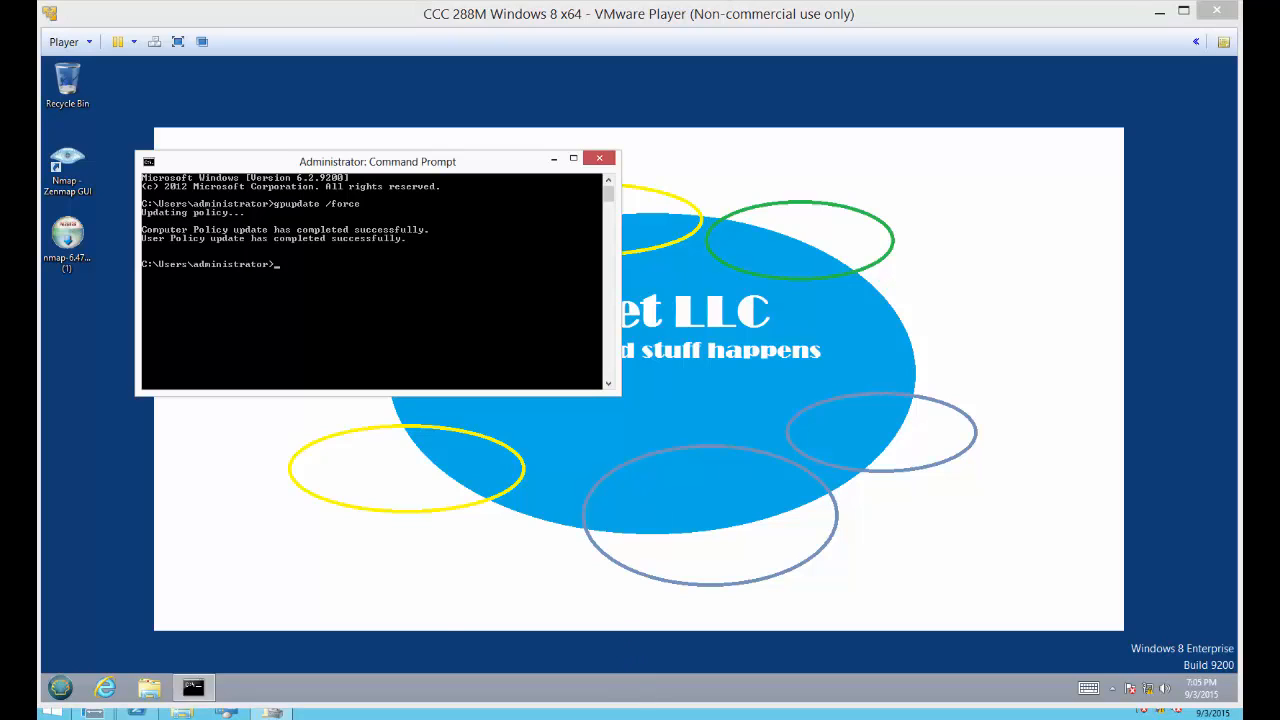
# Step: Switch to Chrome and read the Problem employees section of the Module 8 Lab Instructions PDF
pyautogui.moveTo(247, 718)
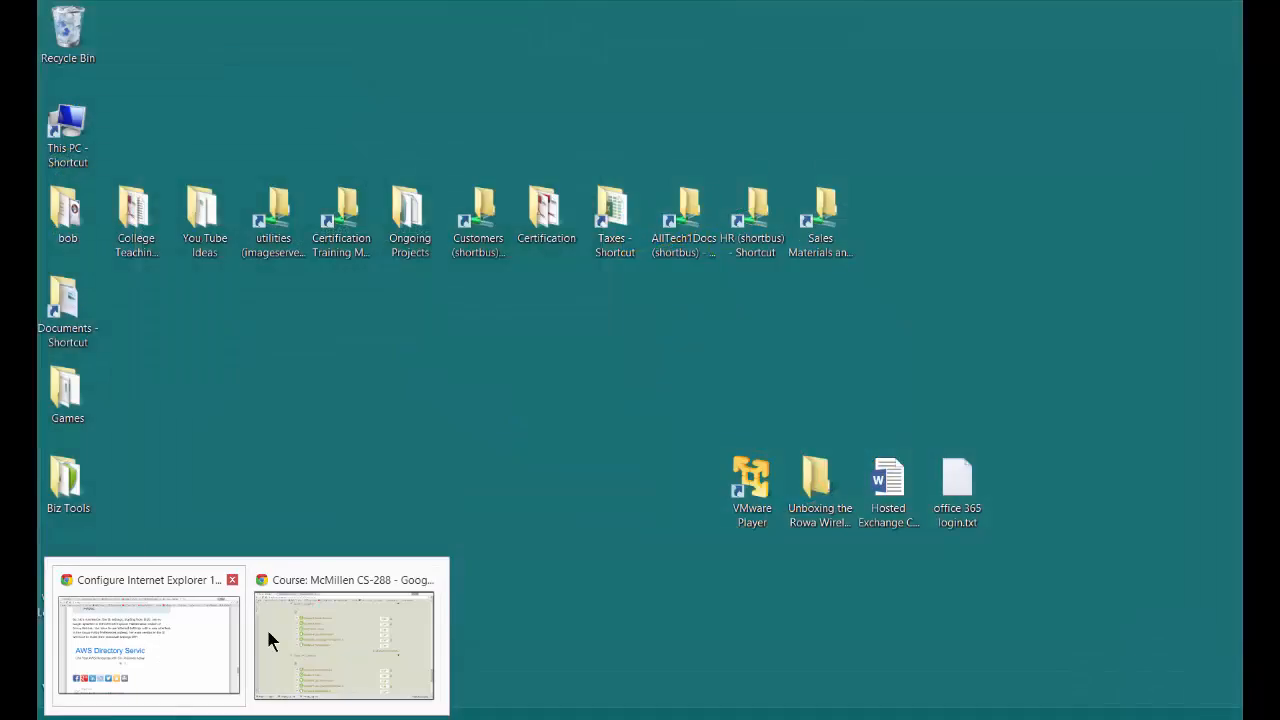
pyautogui.click(268, 627)
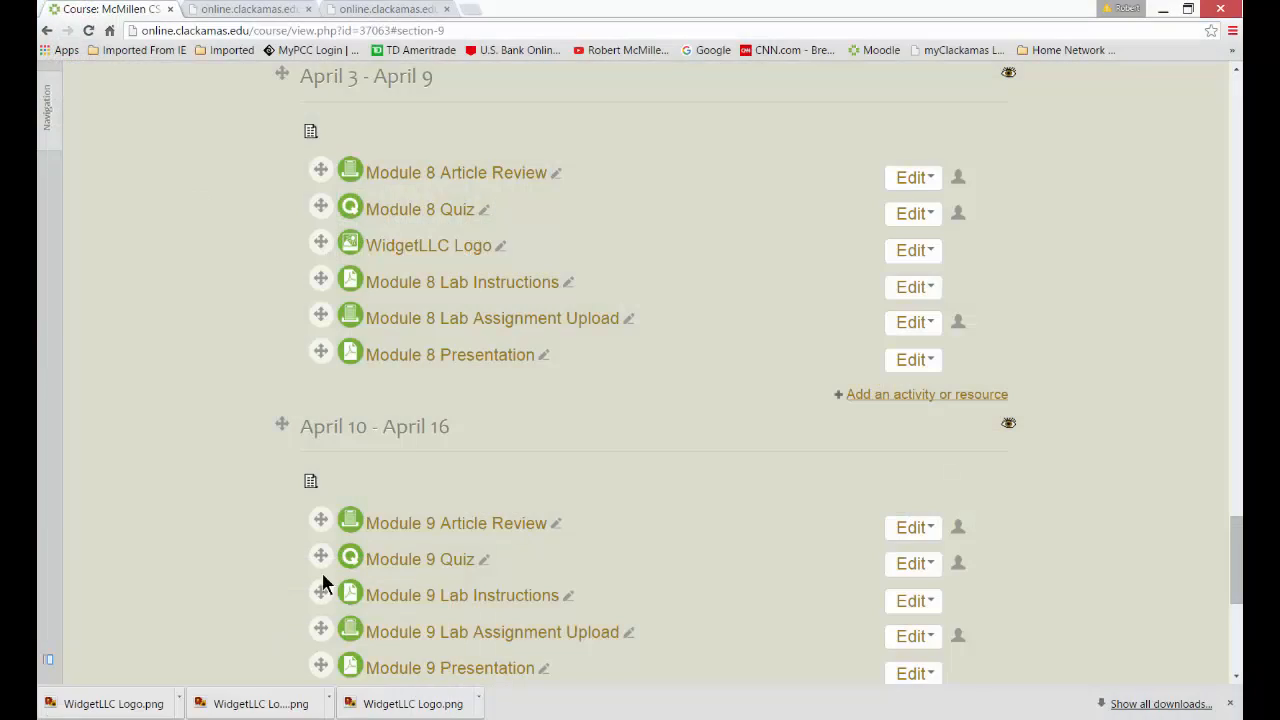
pyautogui.click(383, 9)
pyautogui.scroll(-5, 529, 372)
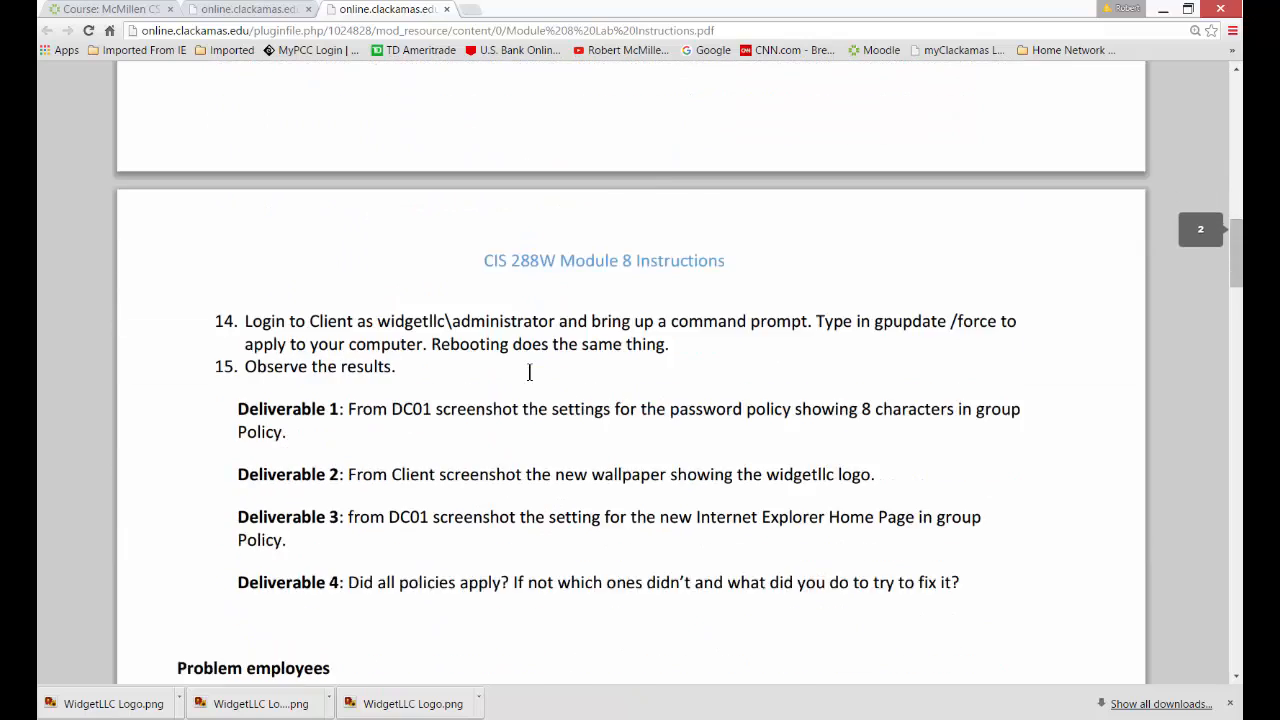
pyautogui.scroll(-4, 529, 372)
pyautogui.scroll(-3, 529, 372)
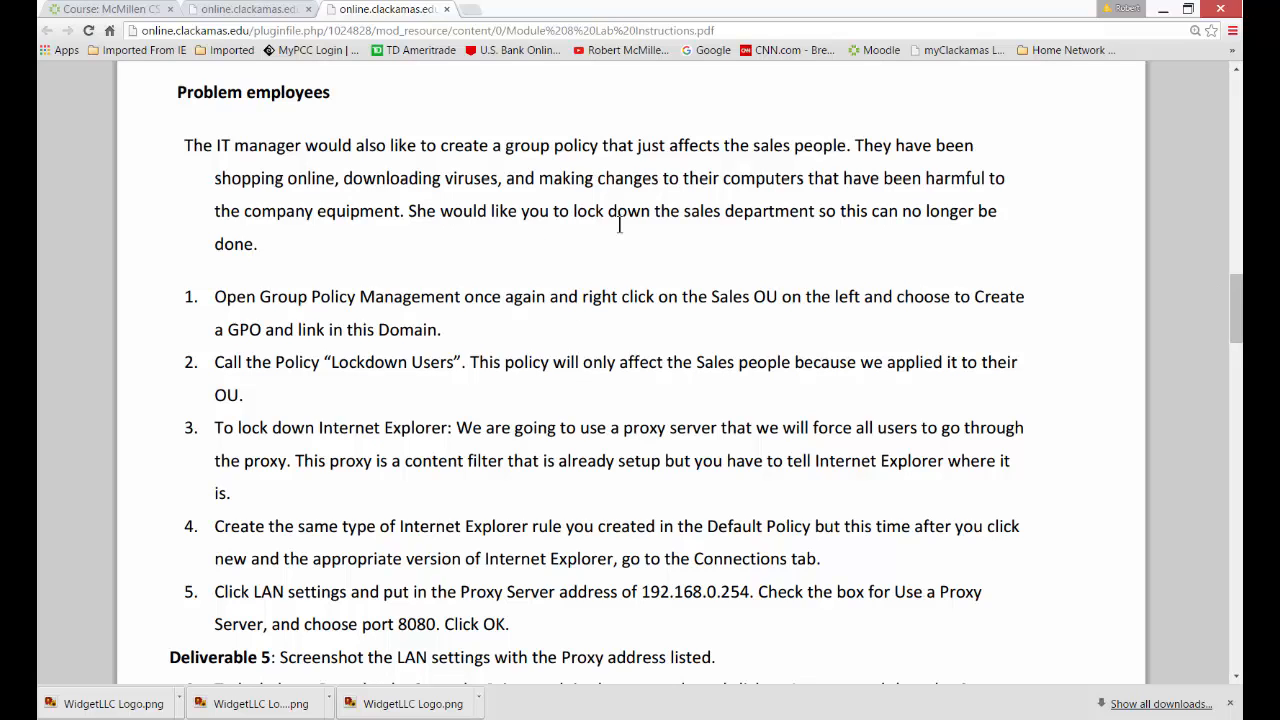
pyautogui.scroll(-3, 669, 255)
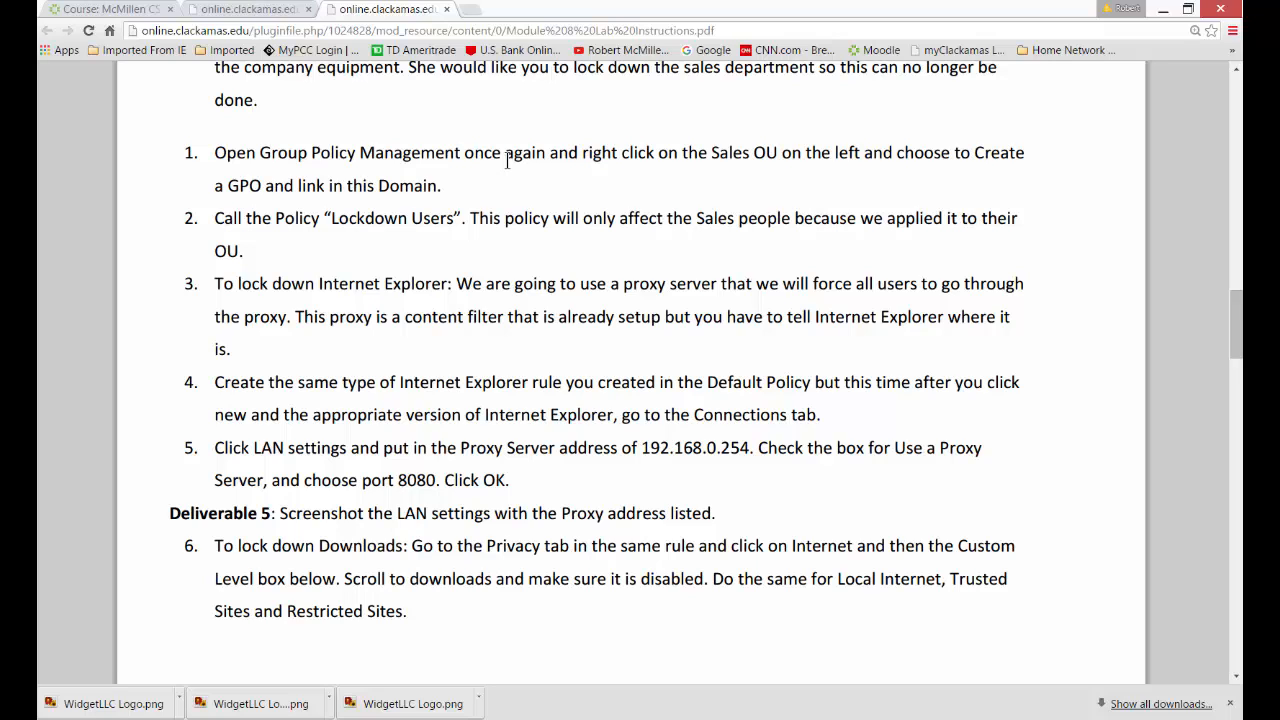
# Step: Return to the DC01 virtual machine and create a GPO named Lockdown Users linked to the Marketing Sales OU
pyautogui.click(535, 0)
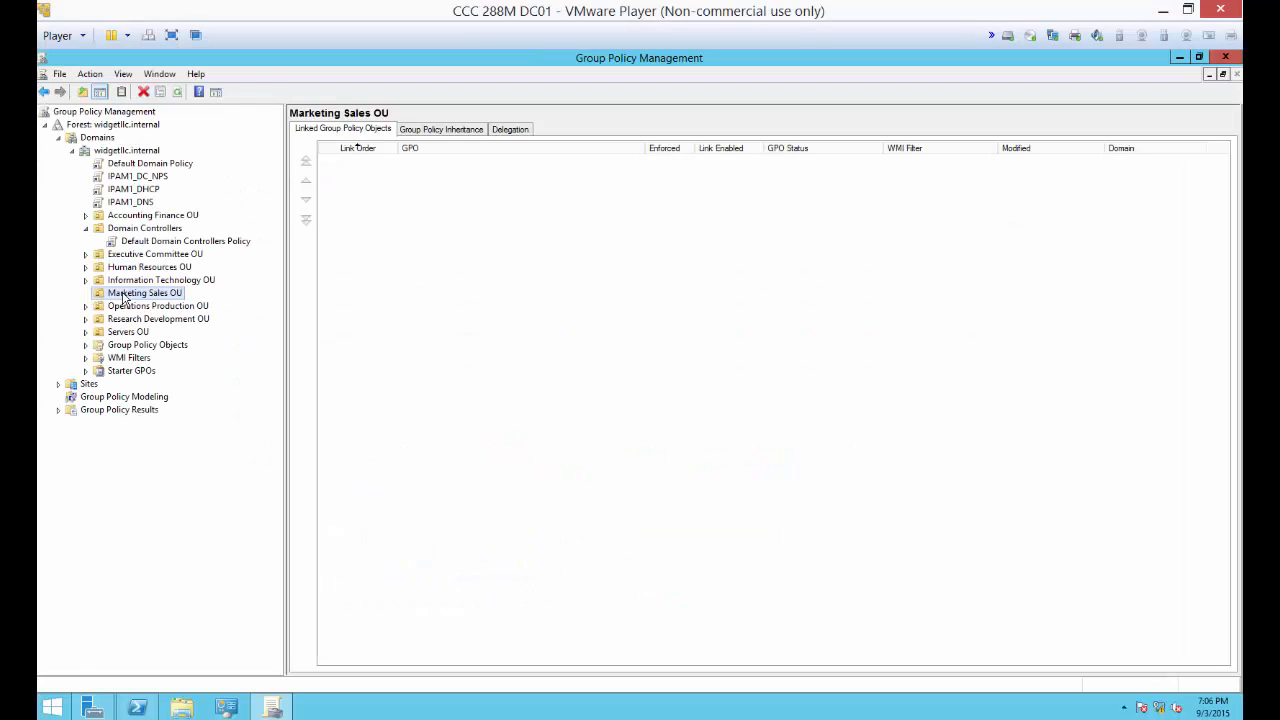
pyautogui.rightClick(124, 298)
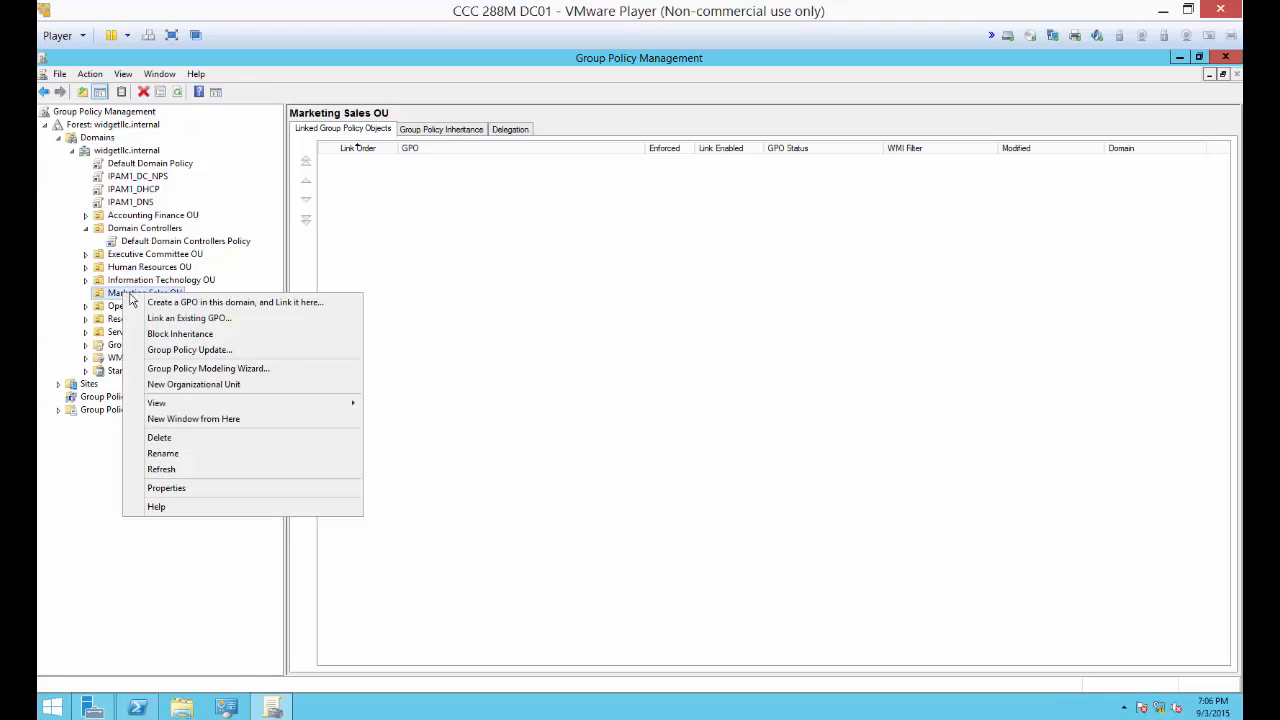
pyautogui.click(254, 312)
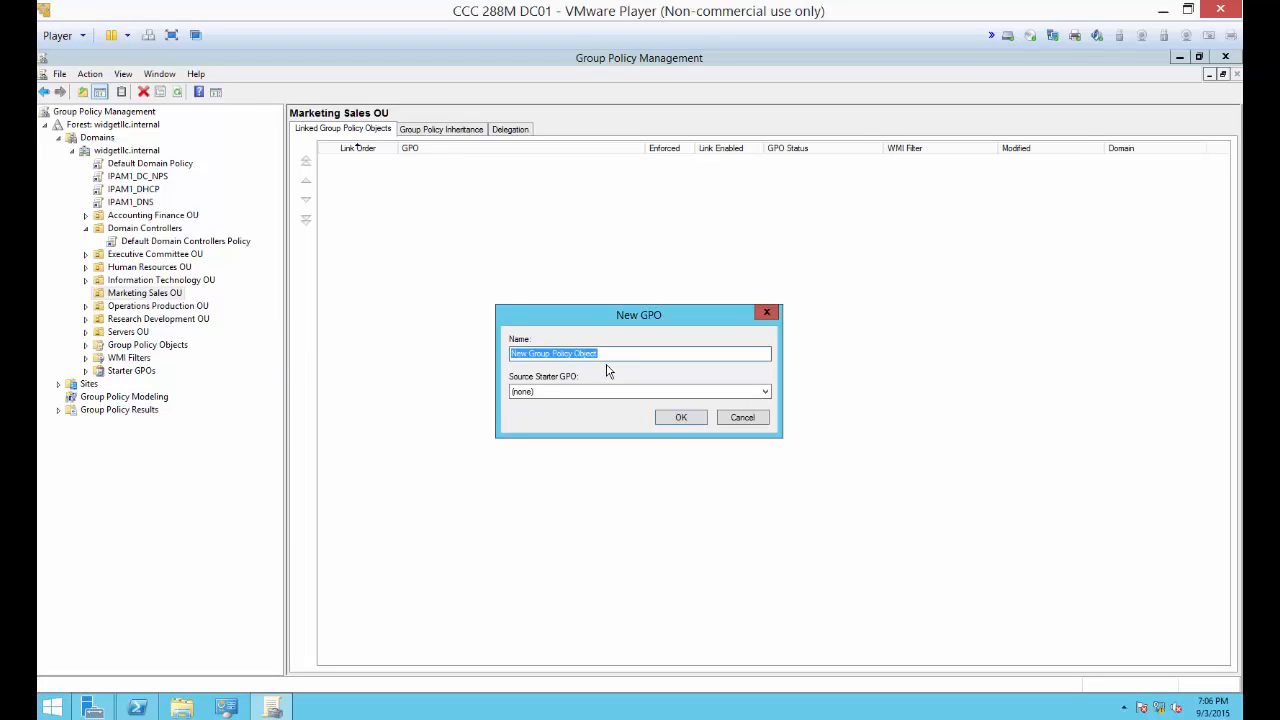
pyautogui.write('Lockdown Users')
pyautogui.press('Return')
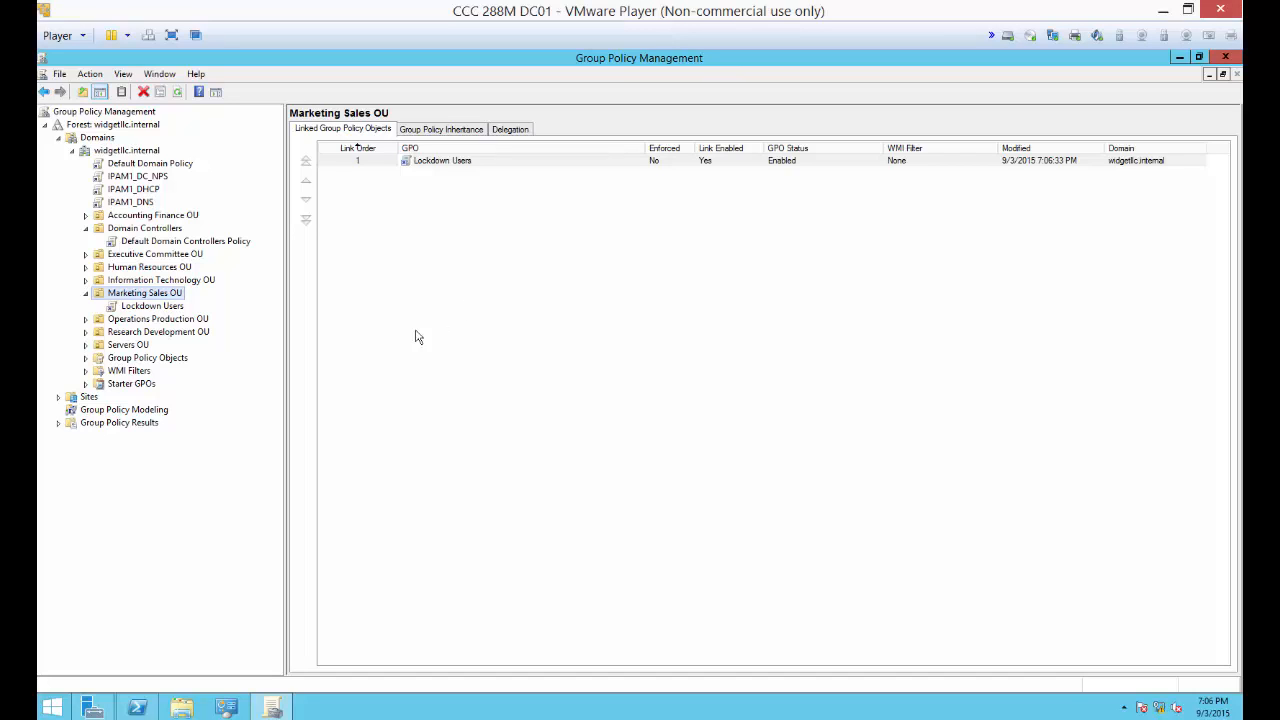
# Step: Open the Lockdown Users GPO for editing and go to Internet Settings under the User Configuration Control Panel preferences
pyautogui.rightClick(405, 162)
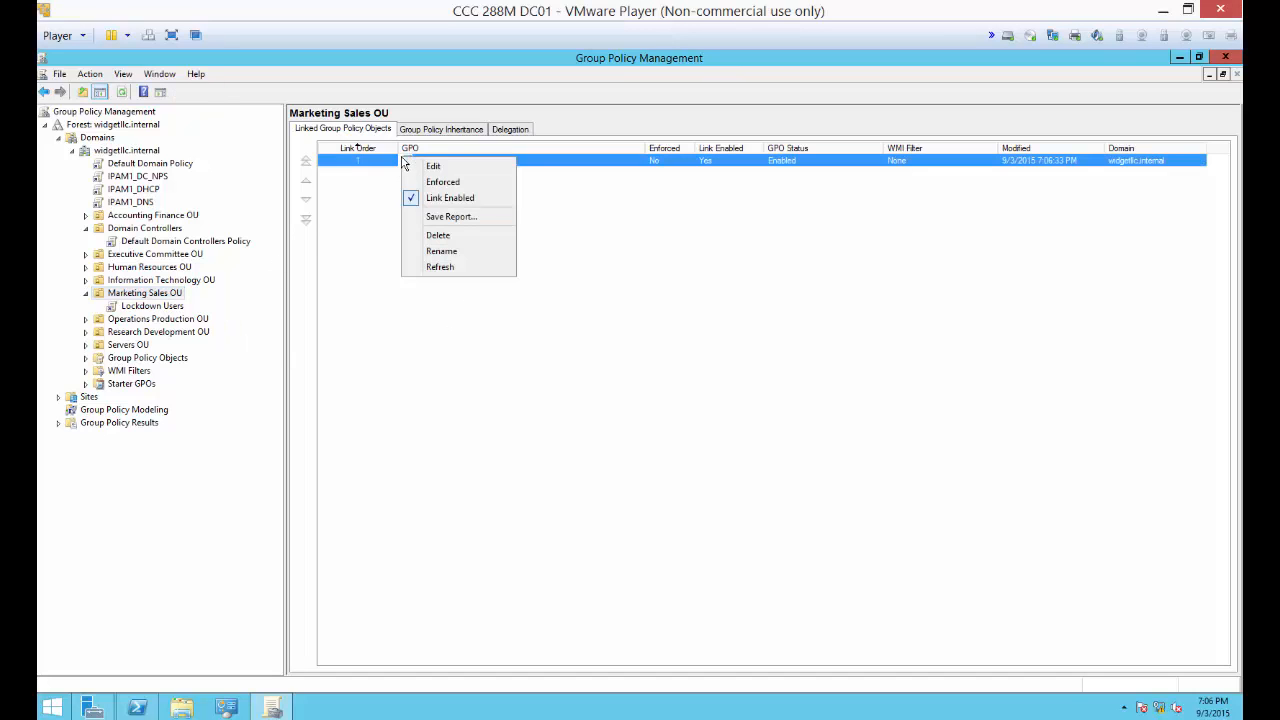
pyautogui.click(412, 167)
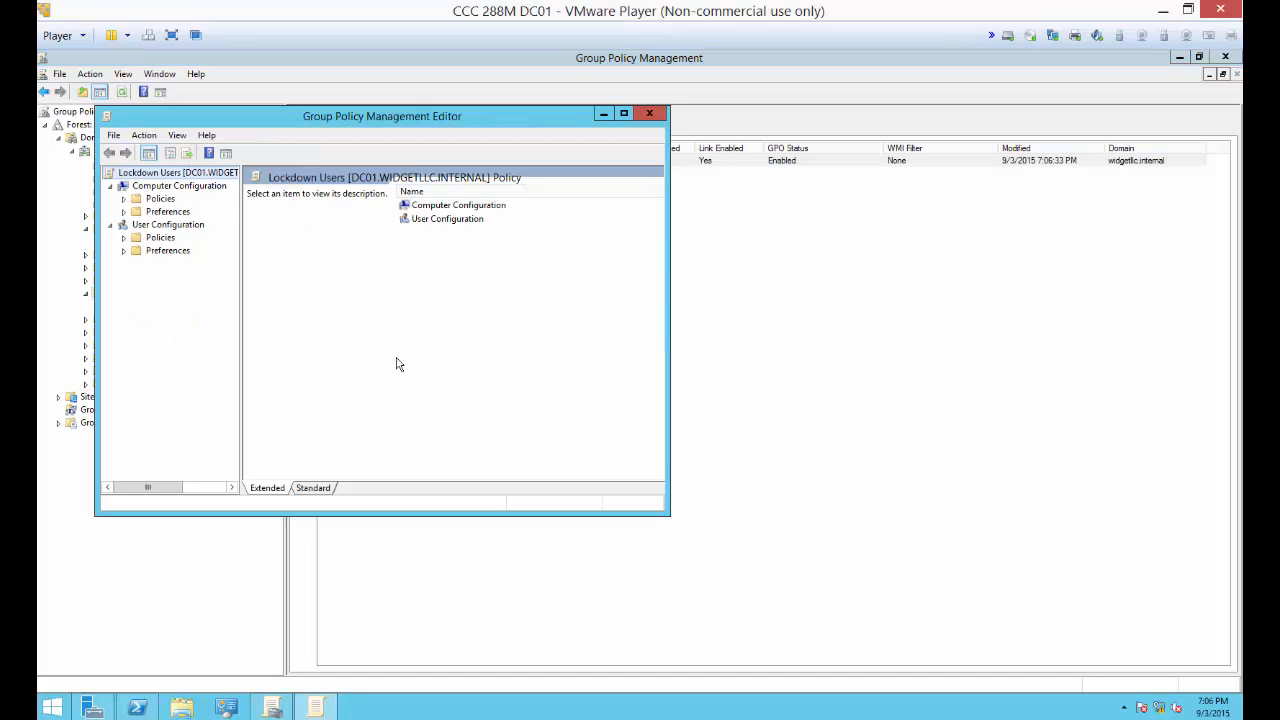
pyautogui.click(124, 252)
pyautogui.click(137, 276)
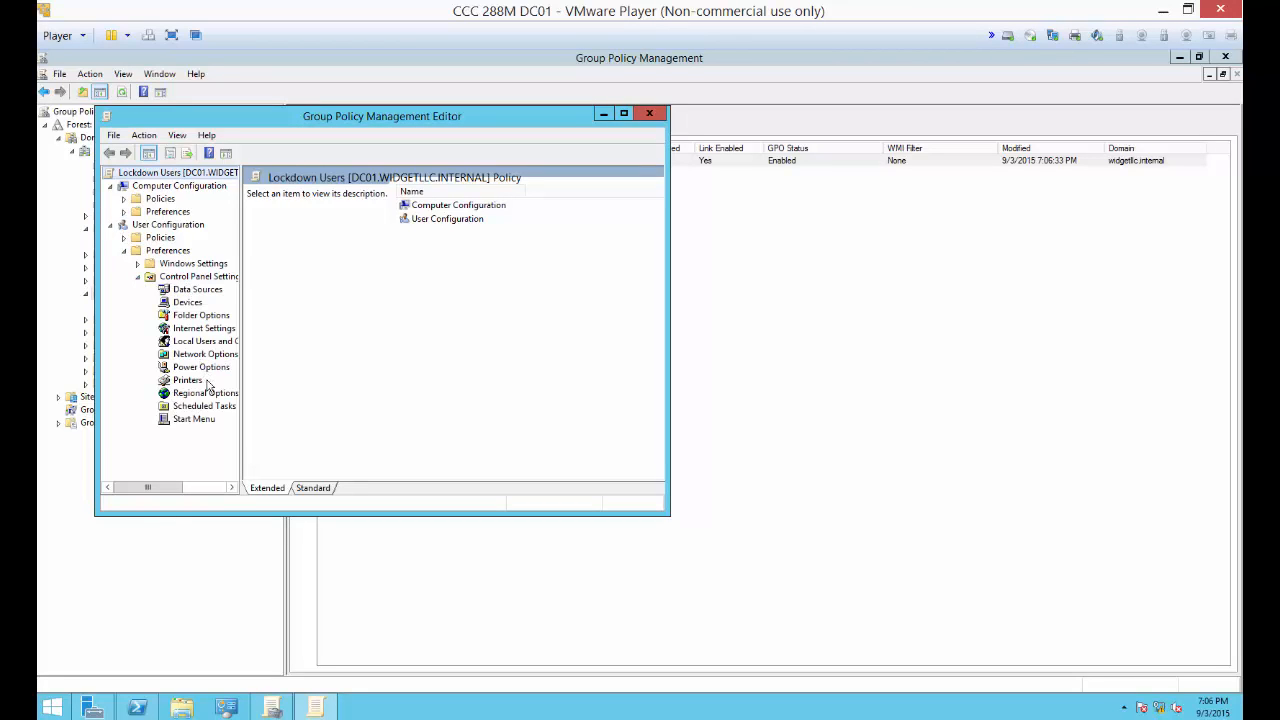
pyautogui.click(217, 331)
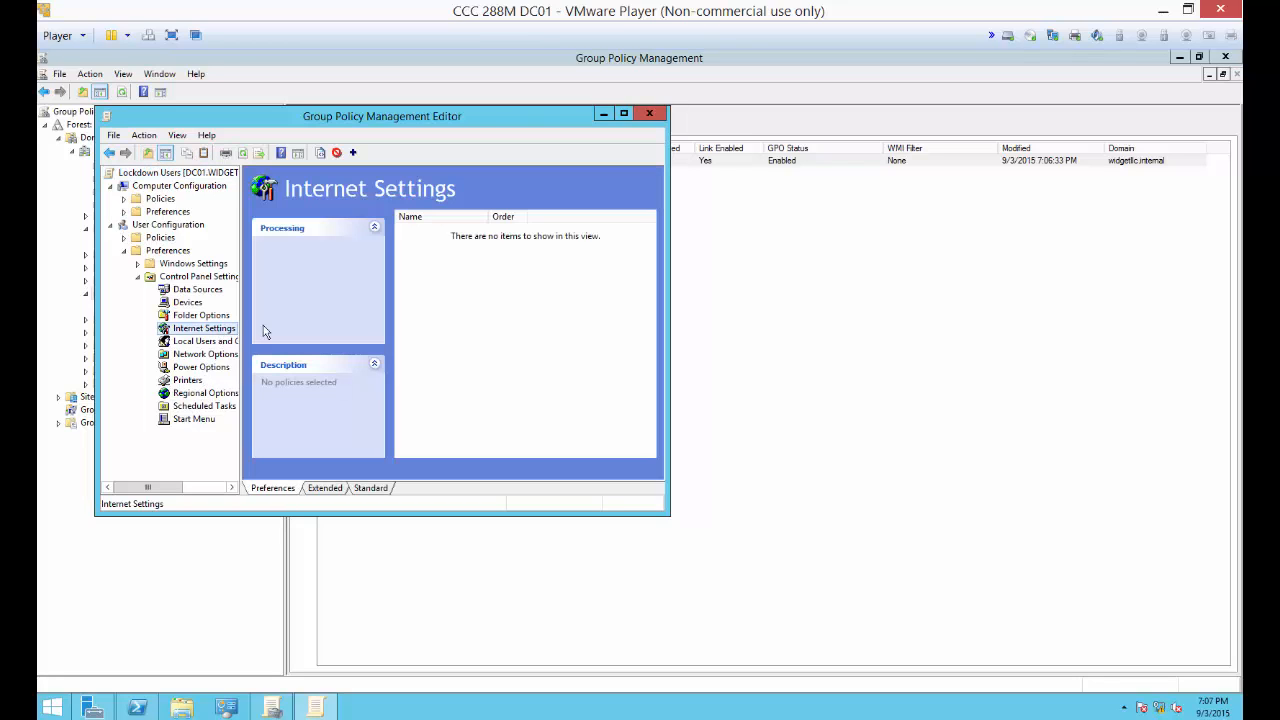
# Step: Start a new Internet Explorer 10 preference item and open the LAN settings of its connections
pyautogui.rightClick(480, 270)
pyautogui.moveTo(509, 281)
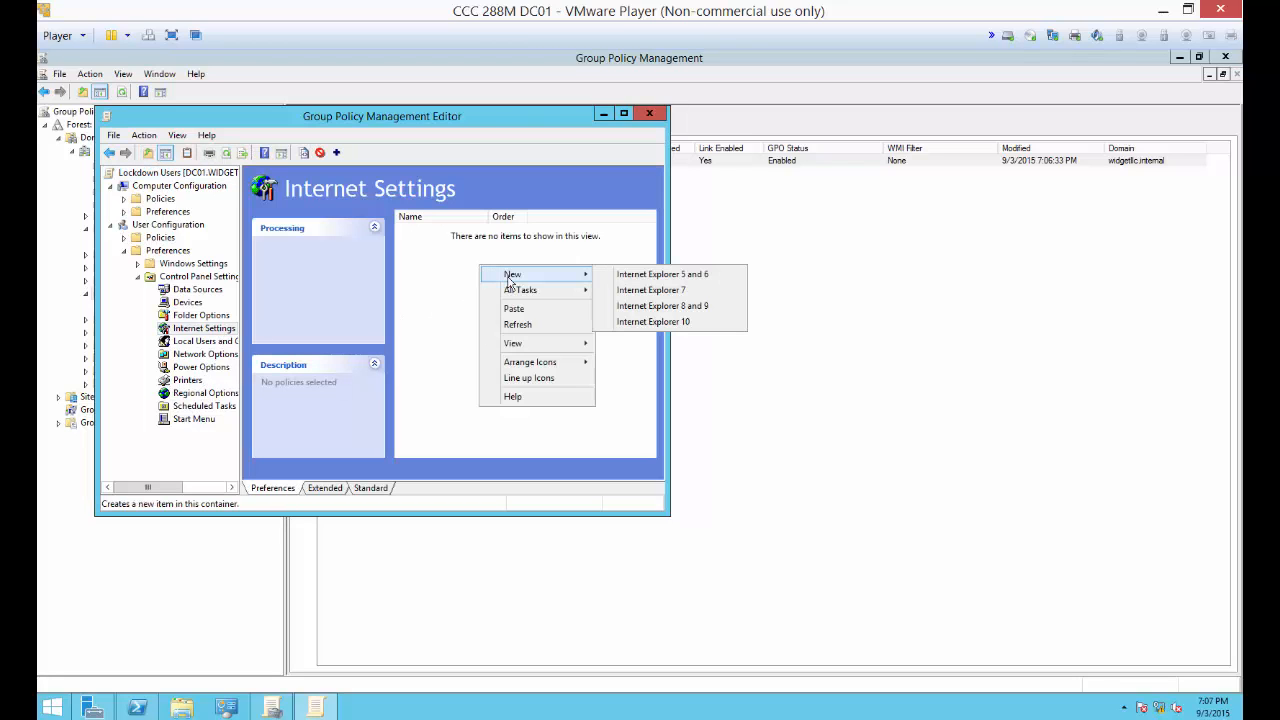
pyautogui.click(645, 331)
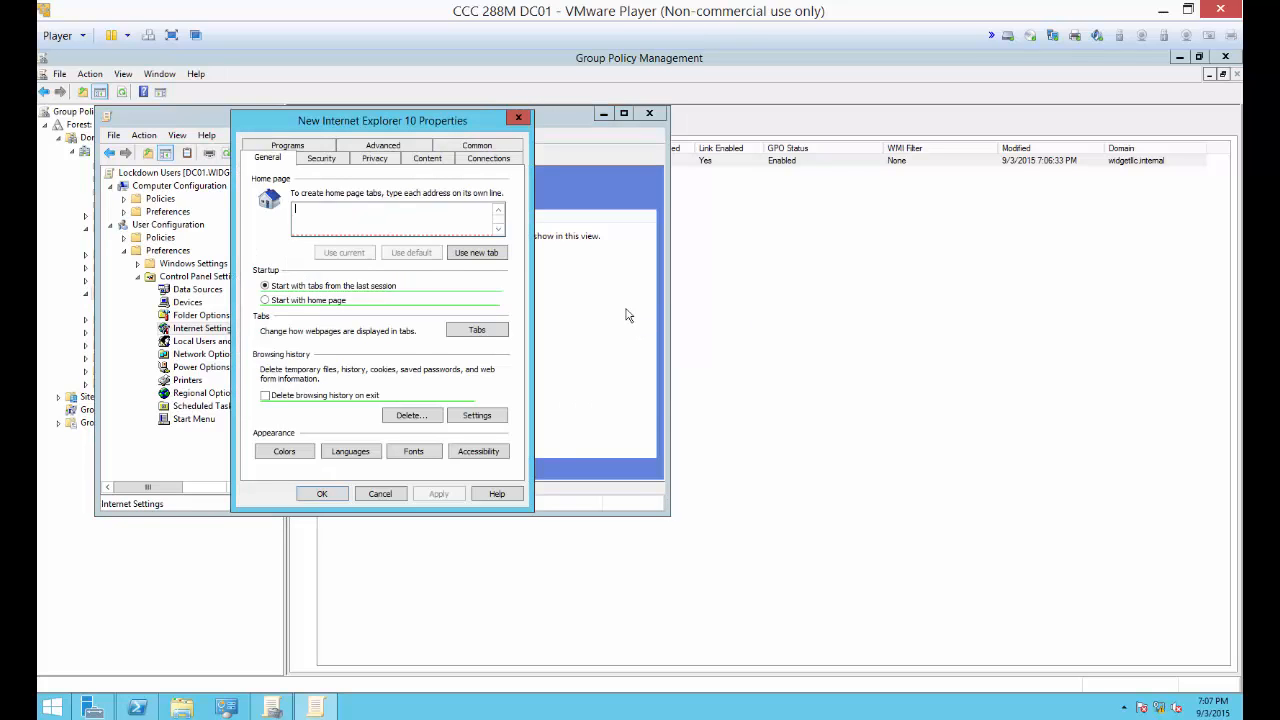
pyautogui.moveTo(421, 128); pyautogui.dragTo(650, 175)
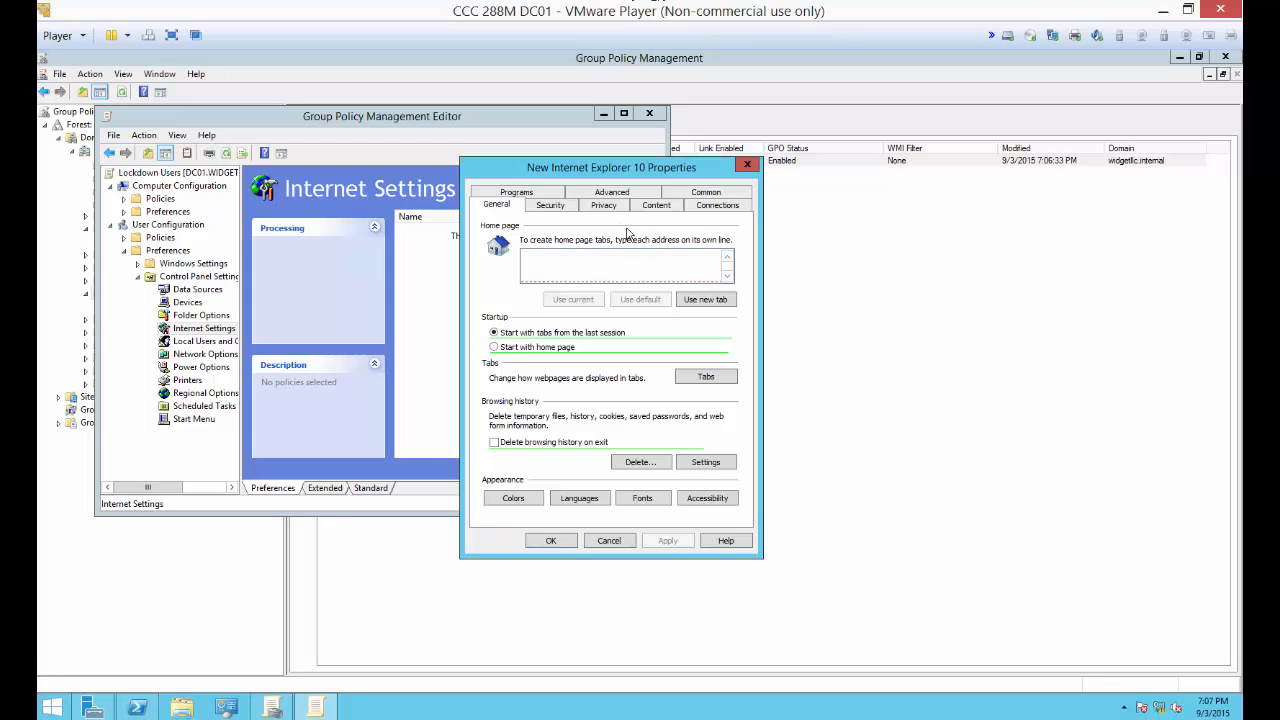
pyautogui.click(712, 207)
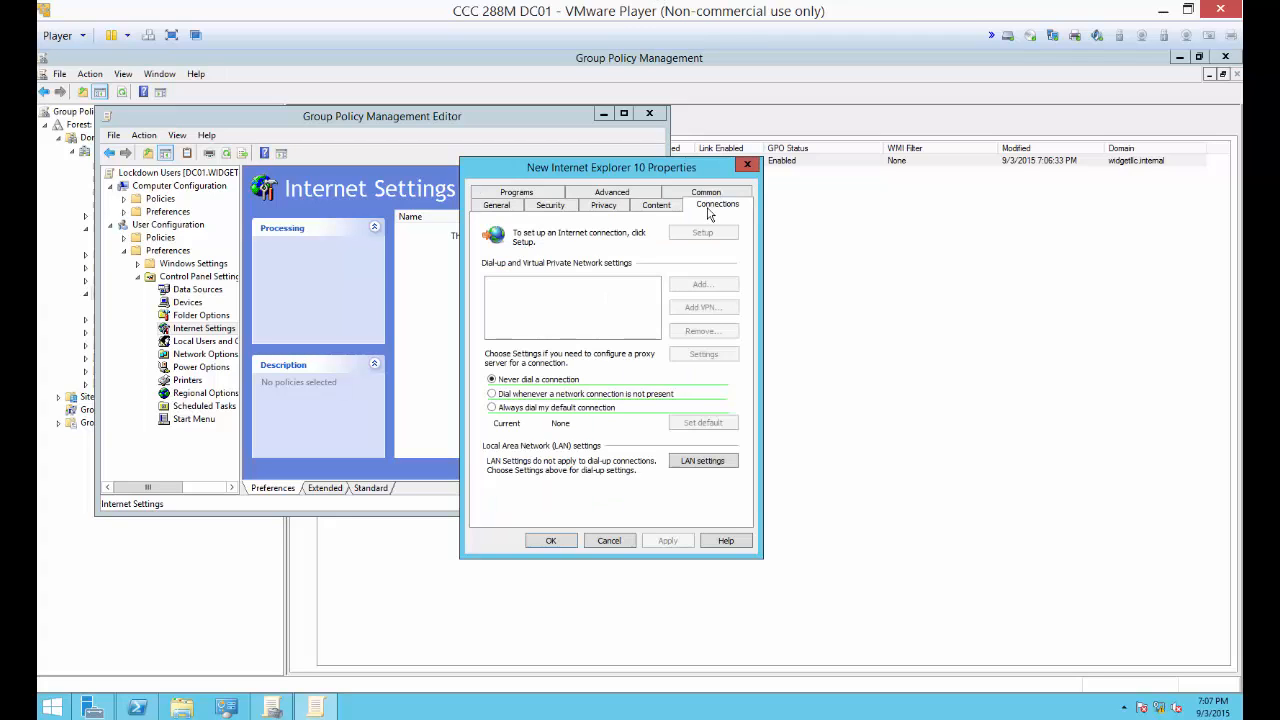
pyautogui.click(681, 467)
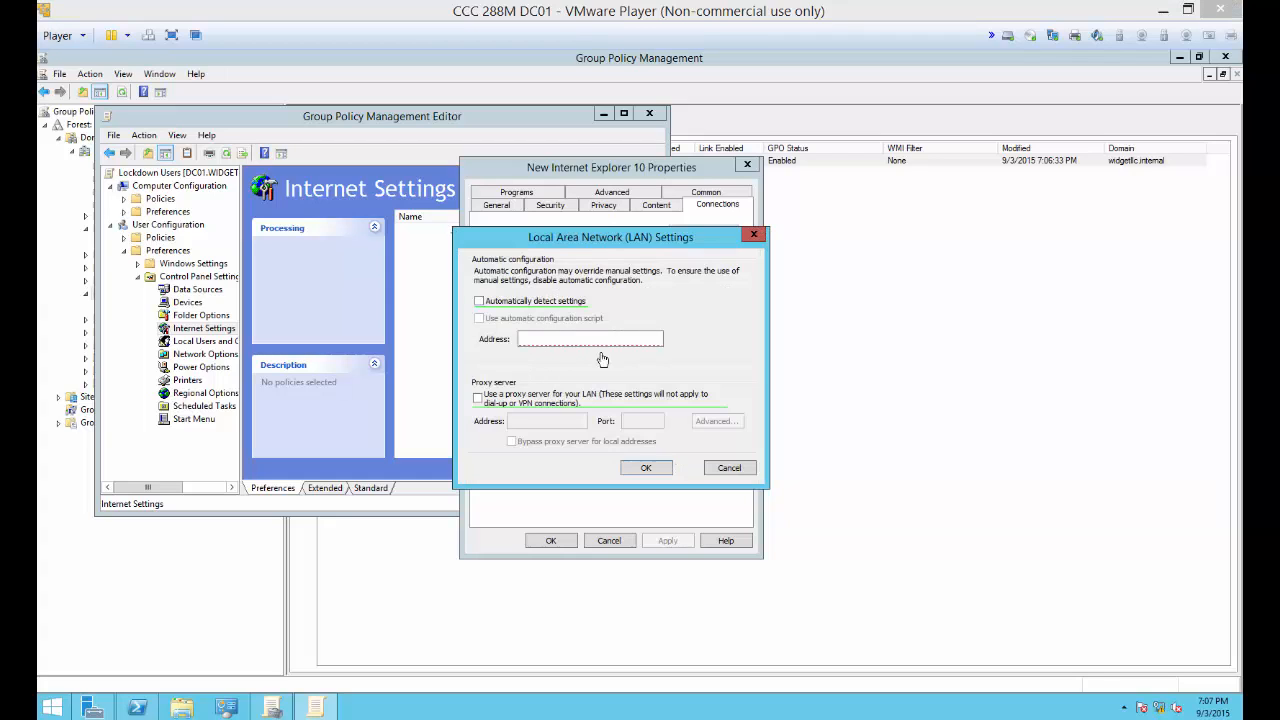
# Step: Enable the LAN proxy server at address 192.168.0.254 with port 8080, and save the Internet Explorer 10 item
pyautogui.click(480, 399)
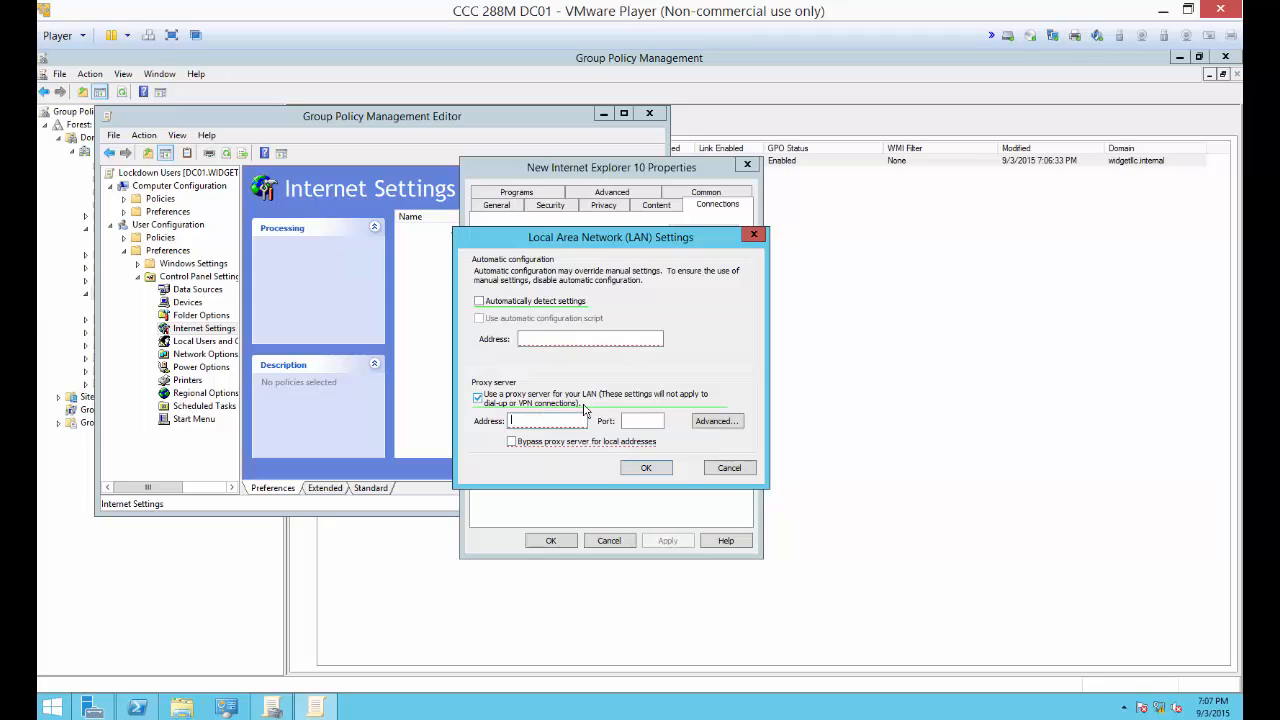
pyautogui.write('192.168.0.254')
pyautogui.click(644, 421)
pyautogui.write('8080')
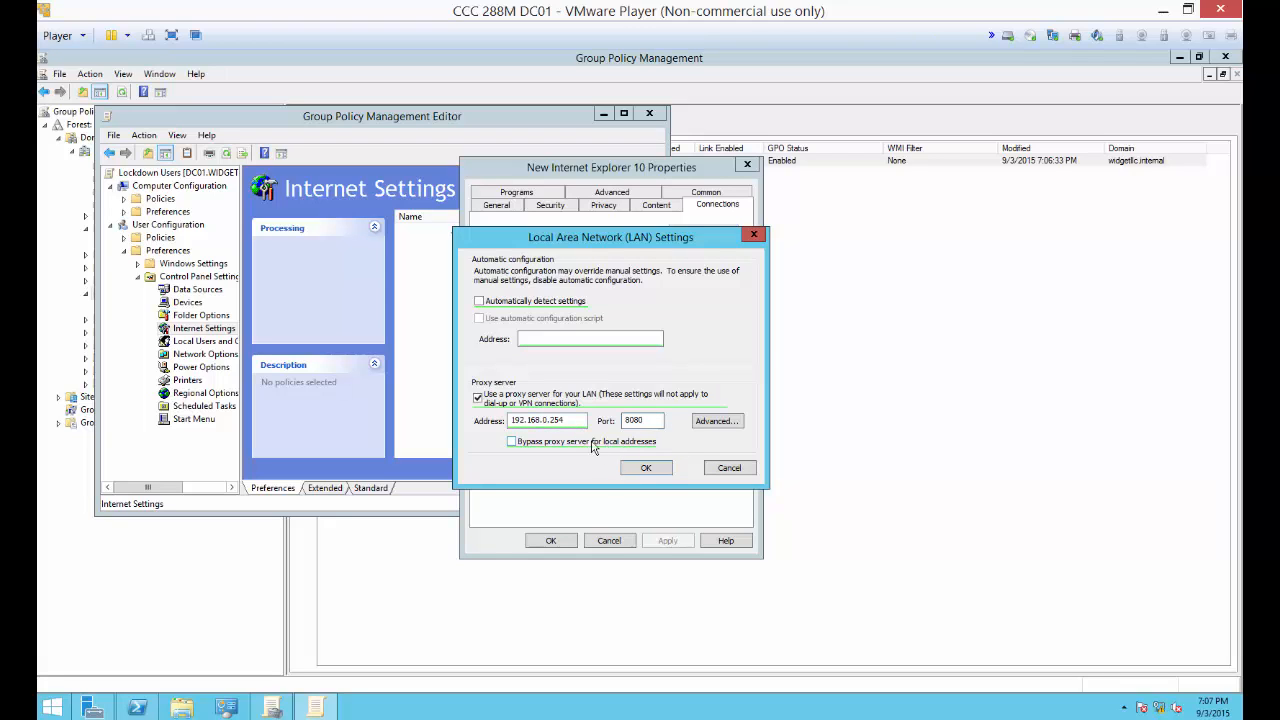
pyautogui.click(645, 472)
pyautogui.click(669, 541)
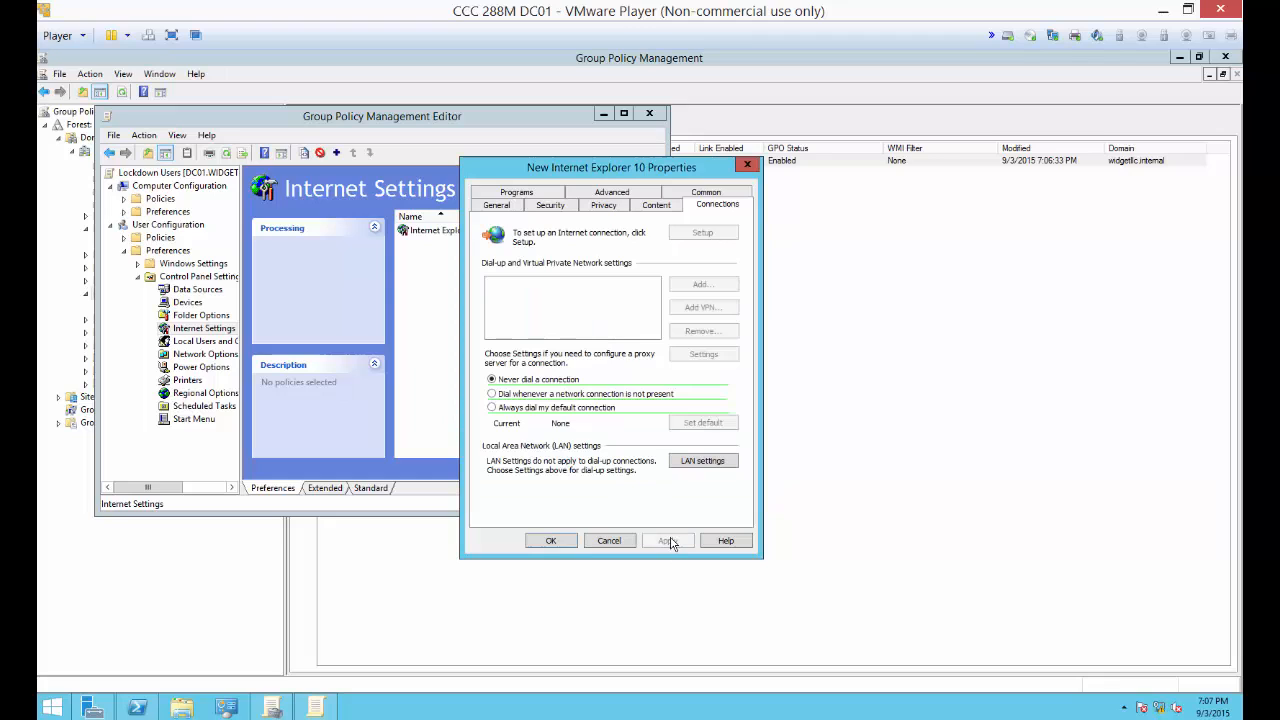
pyautogui.click(551, 541)
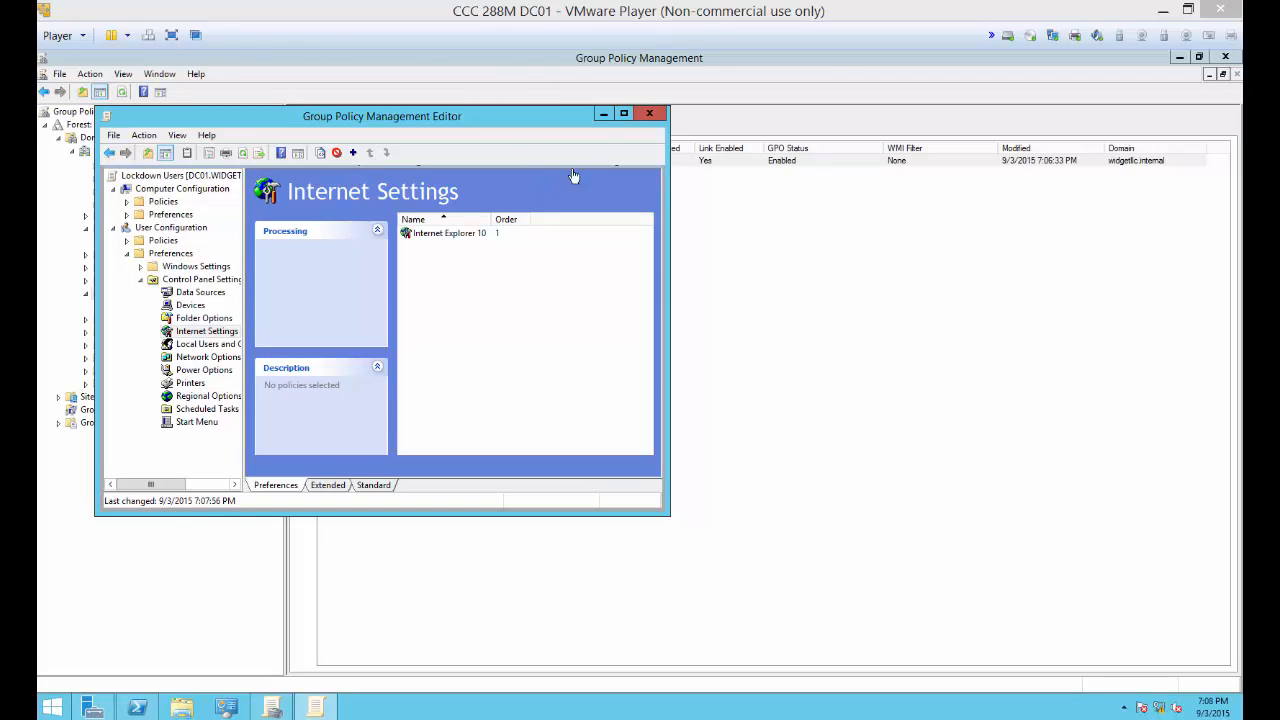
# Step: Enable Prohibit access to Control Panel and PC settings in the user Administrative Templates, close the policy editor, and minimize Group Policy Management
pyautogui.click(626, 115)
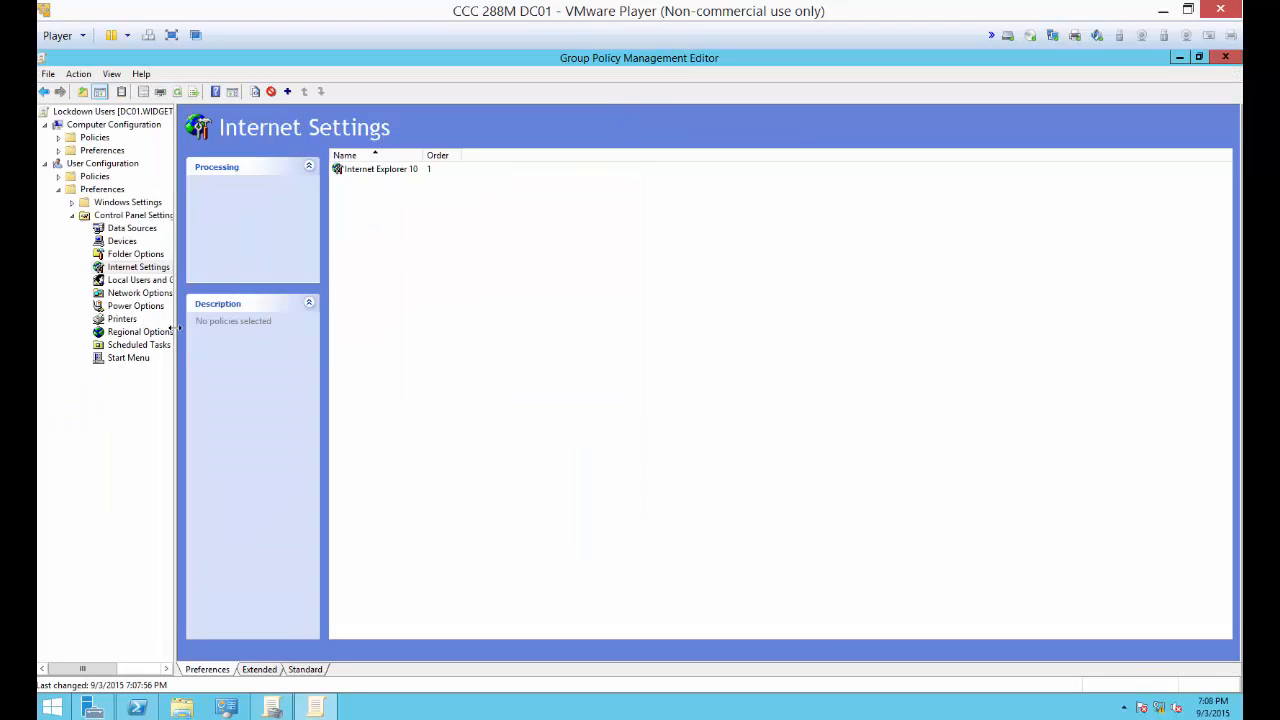
pyautogui.moveTo(178, 334); pyautogui.dragTo(346, 346)
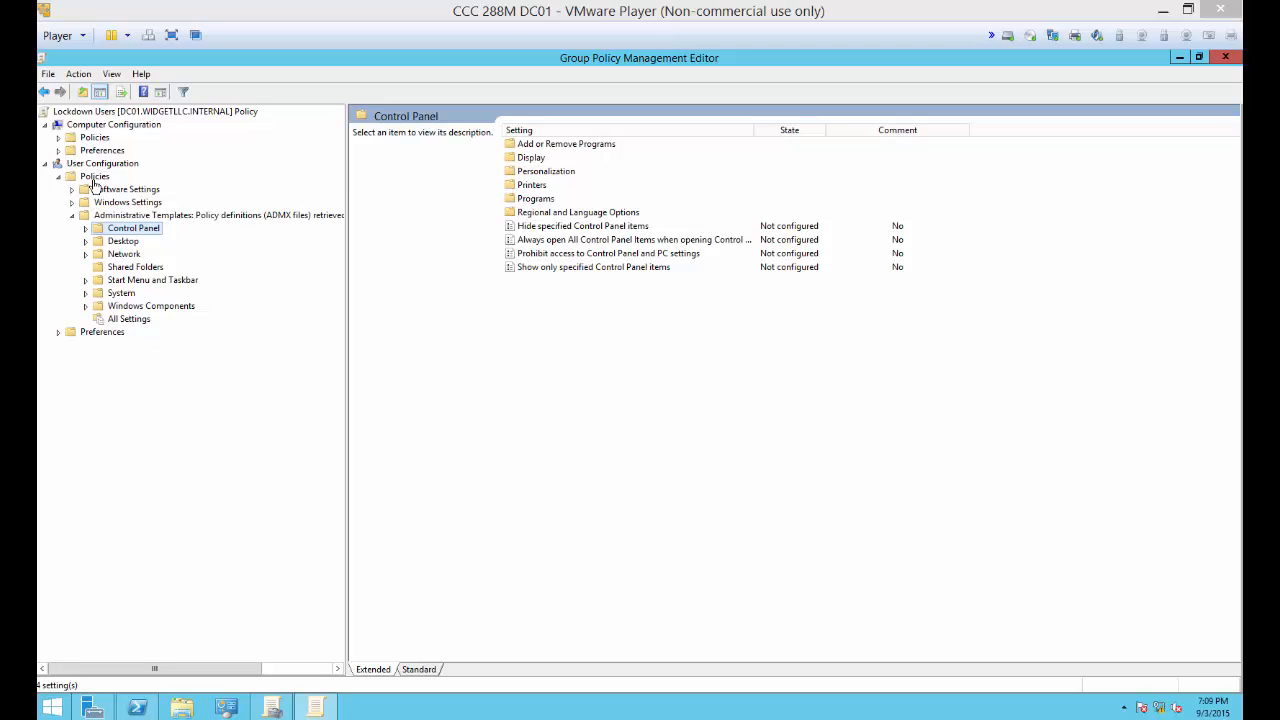
pyautogui.click(116, 229)
pyautogui.doubleClick(588, 255)
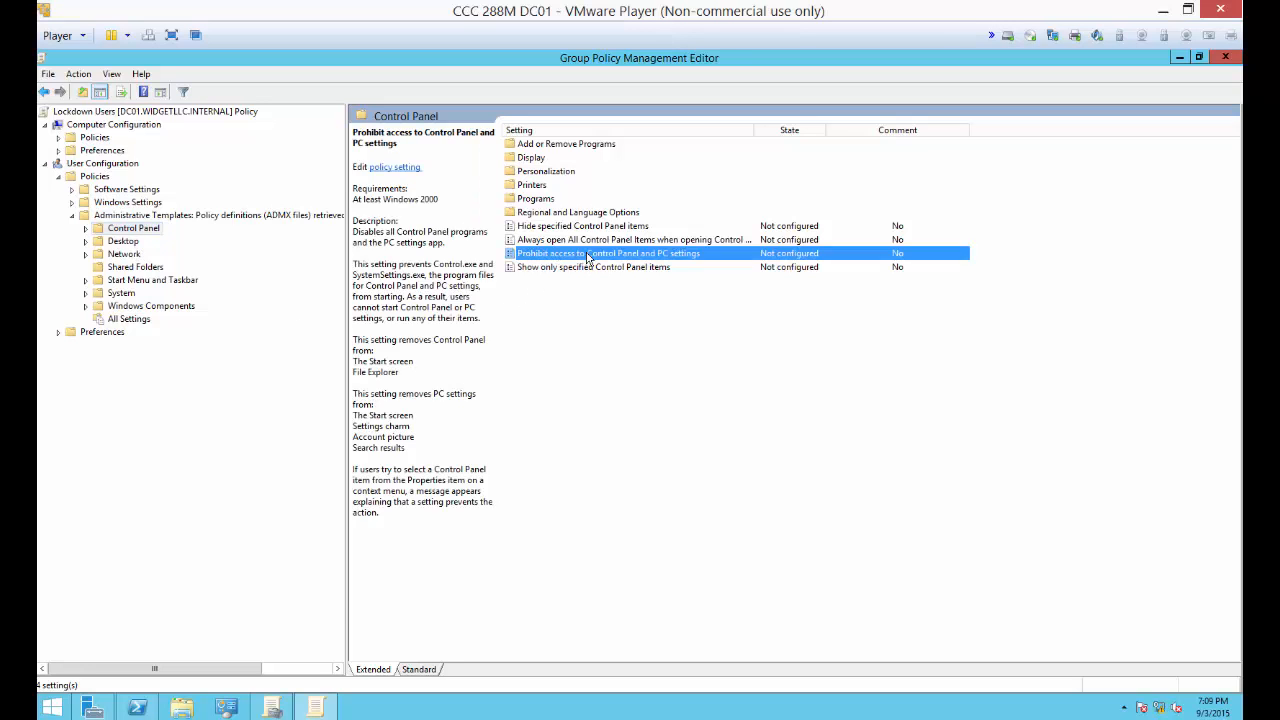
pyautogui.moveTo(357, 170); pyautogui.dragTo(545, 166)
pyautogui.click(352, 234)
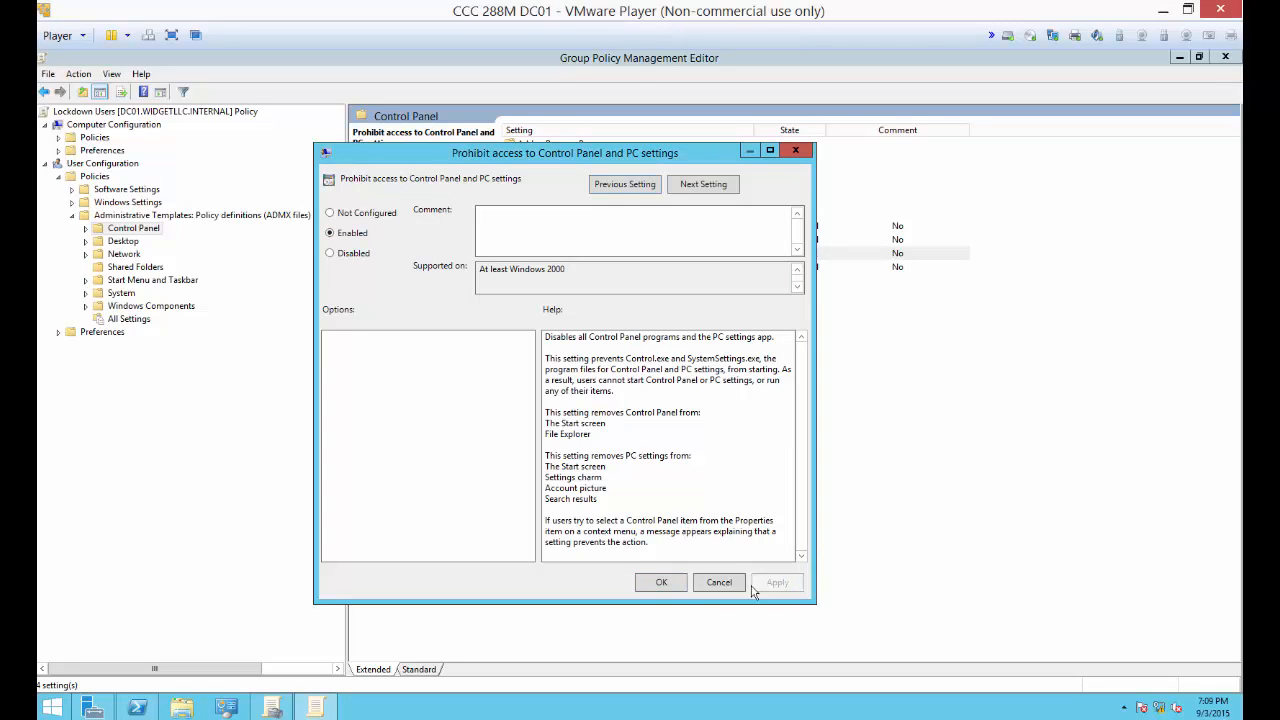
pyautogui.click(662, 583)
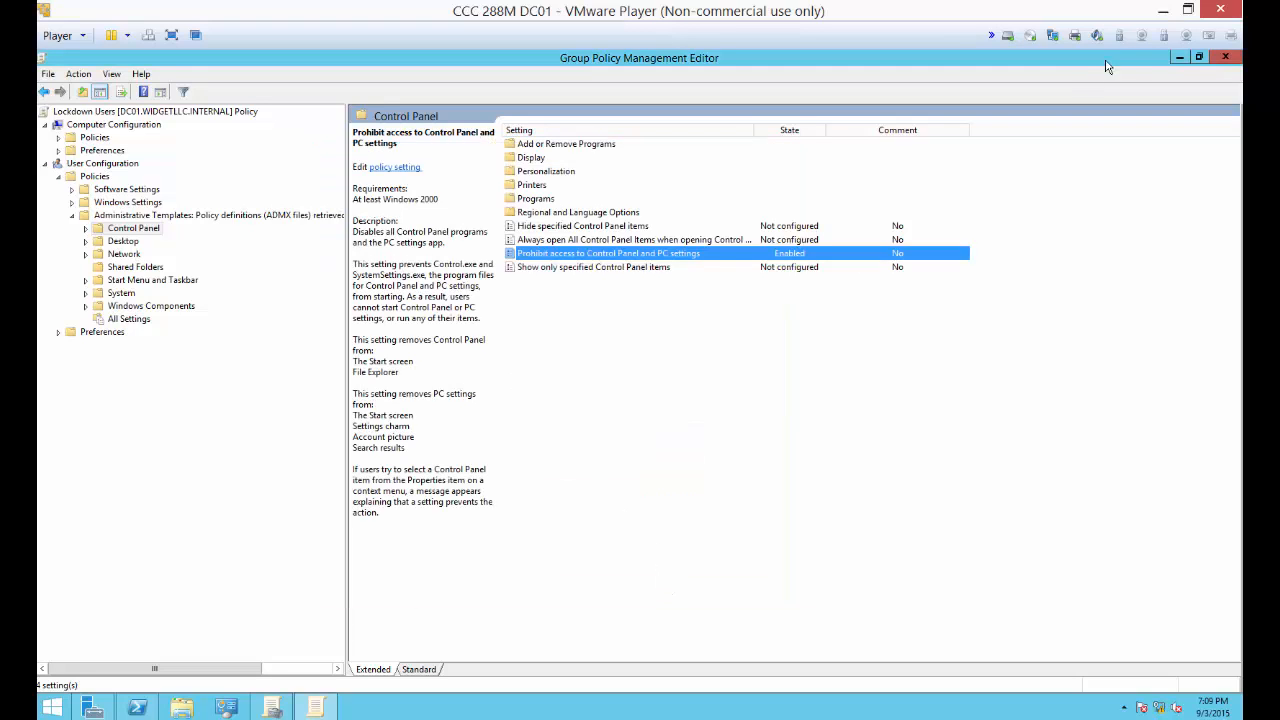
pyautogui.click(1225, 58)
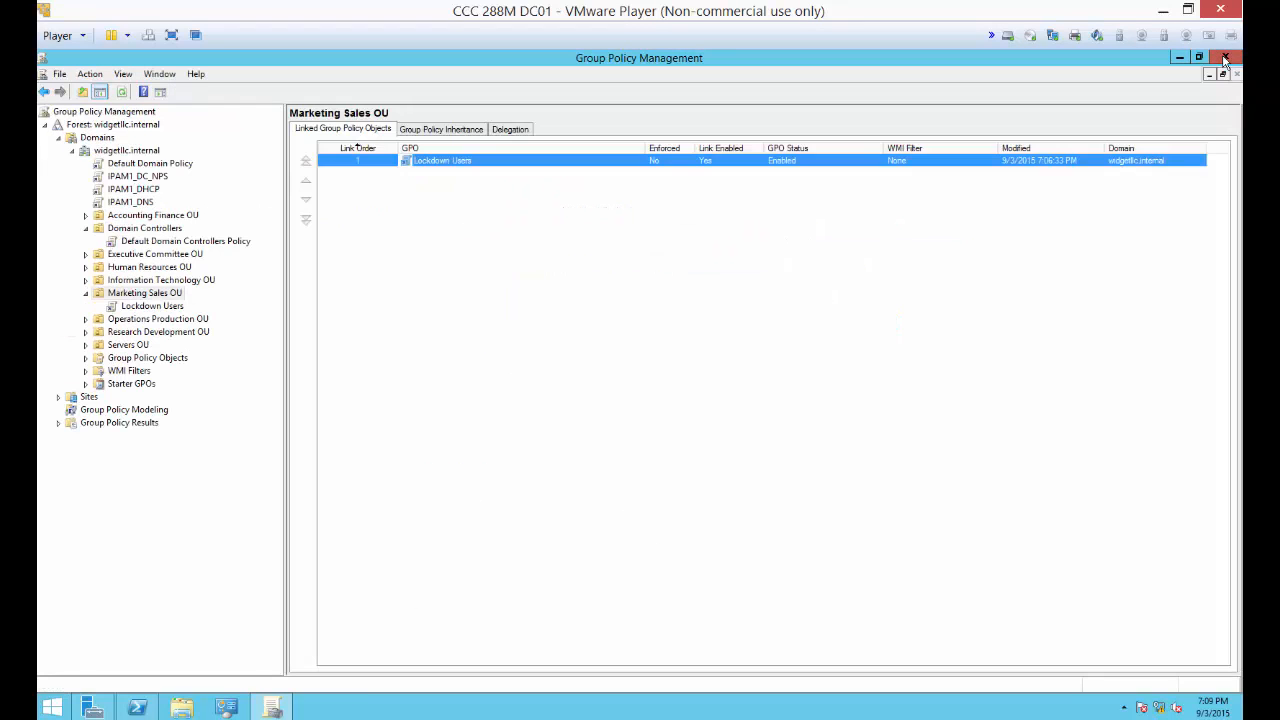
pyautogui.click(1176, 58)
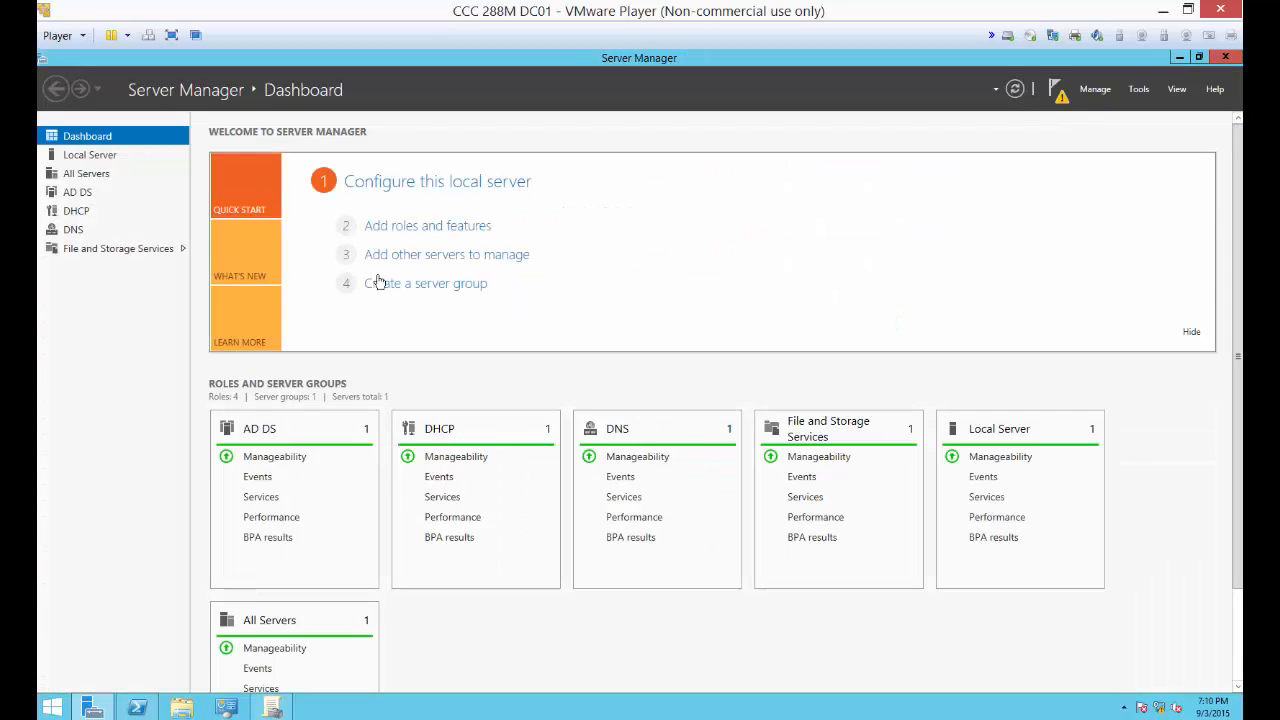
# Step: Open Active Directory Users and Computers maximized, widen the console tree, and show the contents of Marketing Sales OU
pyautogui.click(1137, 90)
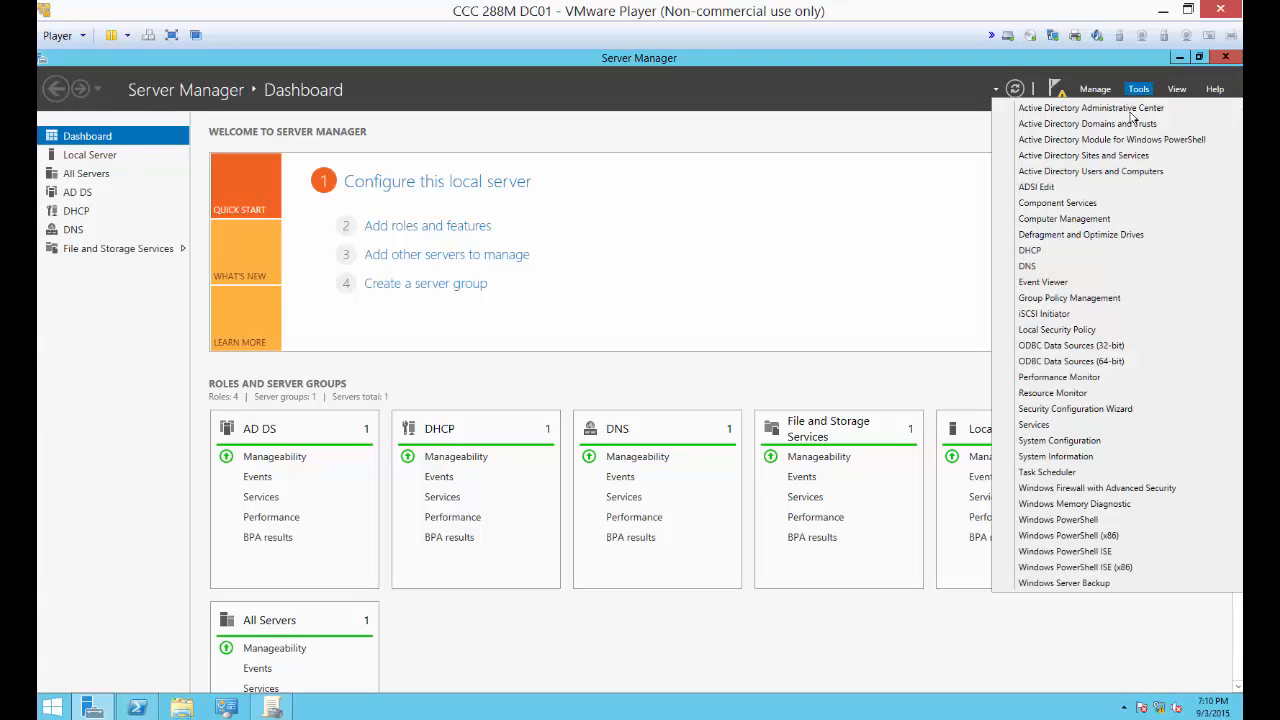
pyautogui.click(1106, 177)
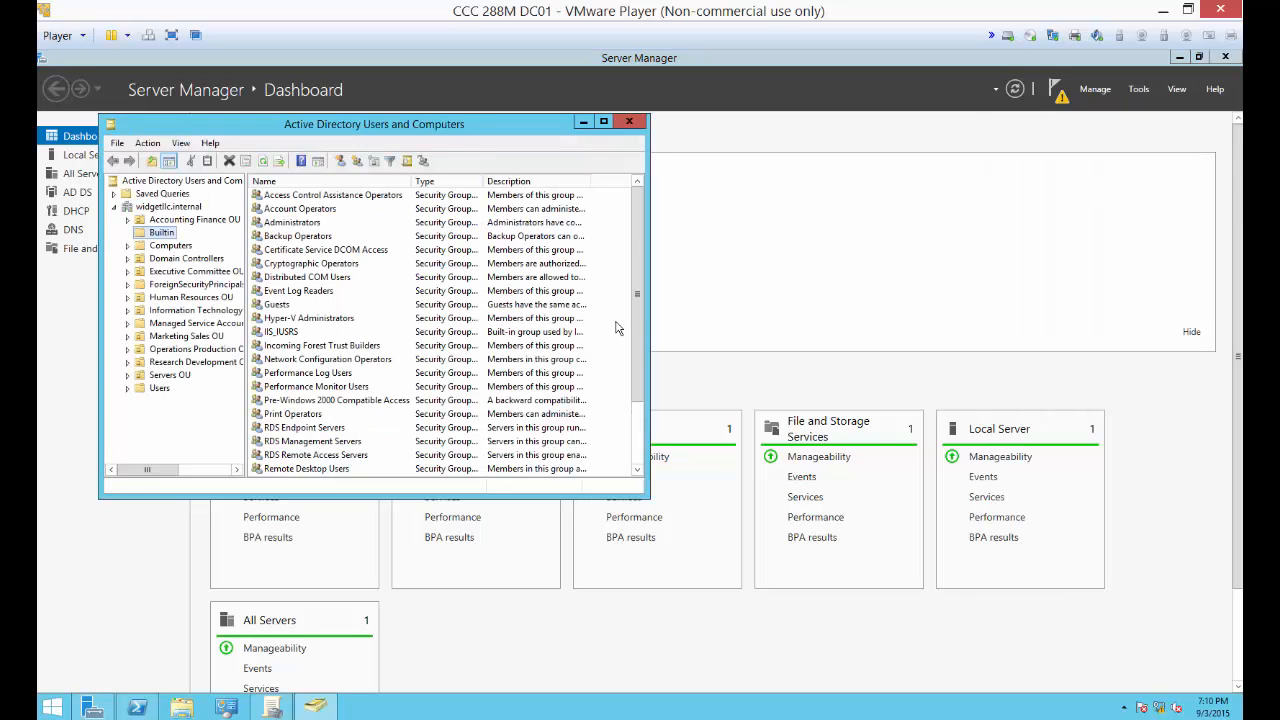
pyautogui.doubleClick(463, 124)
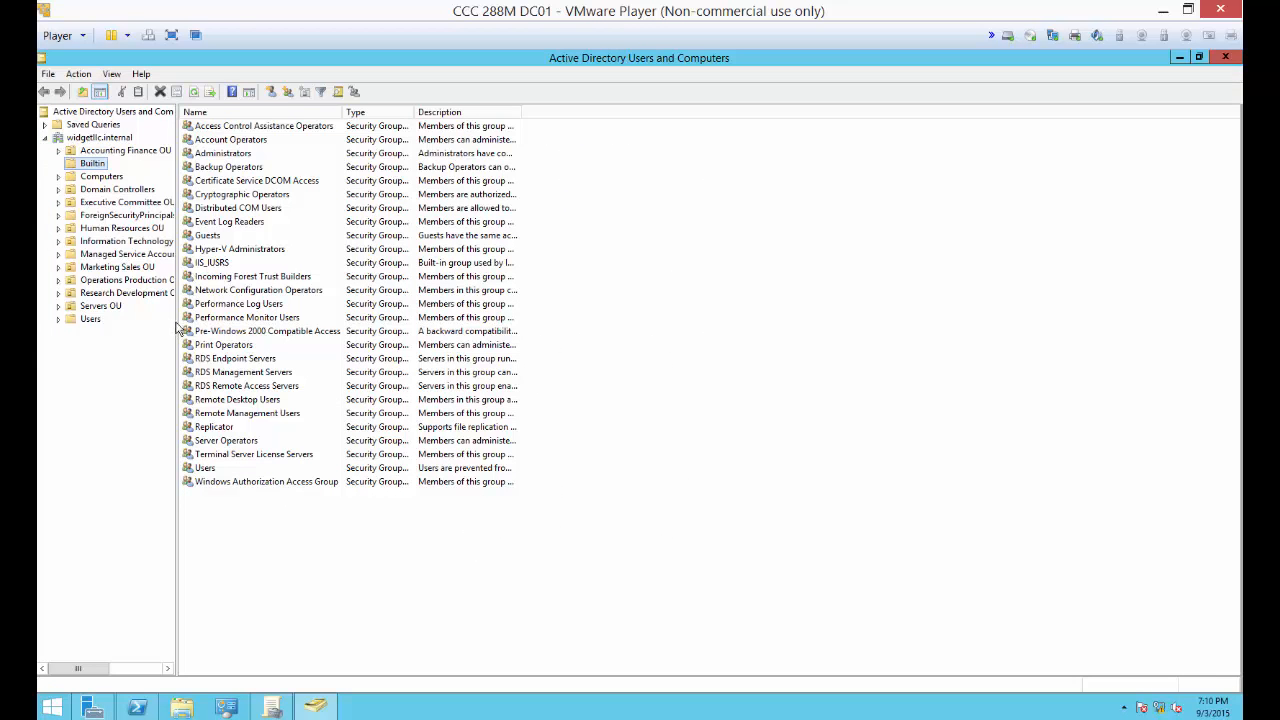
pyautogui.moveTo(177, 328); pyautogui.dragTo(362, 328)
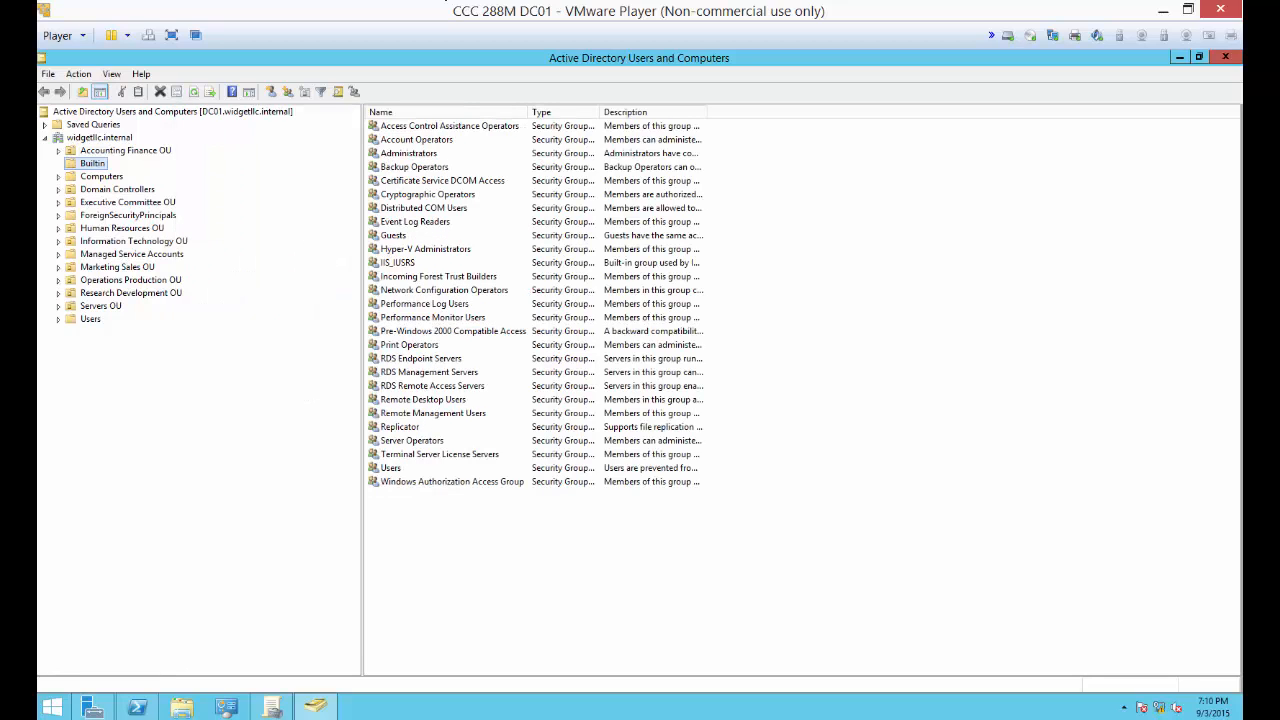
pyautogui.click(138, 267)
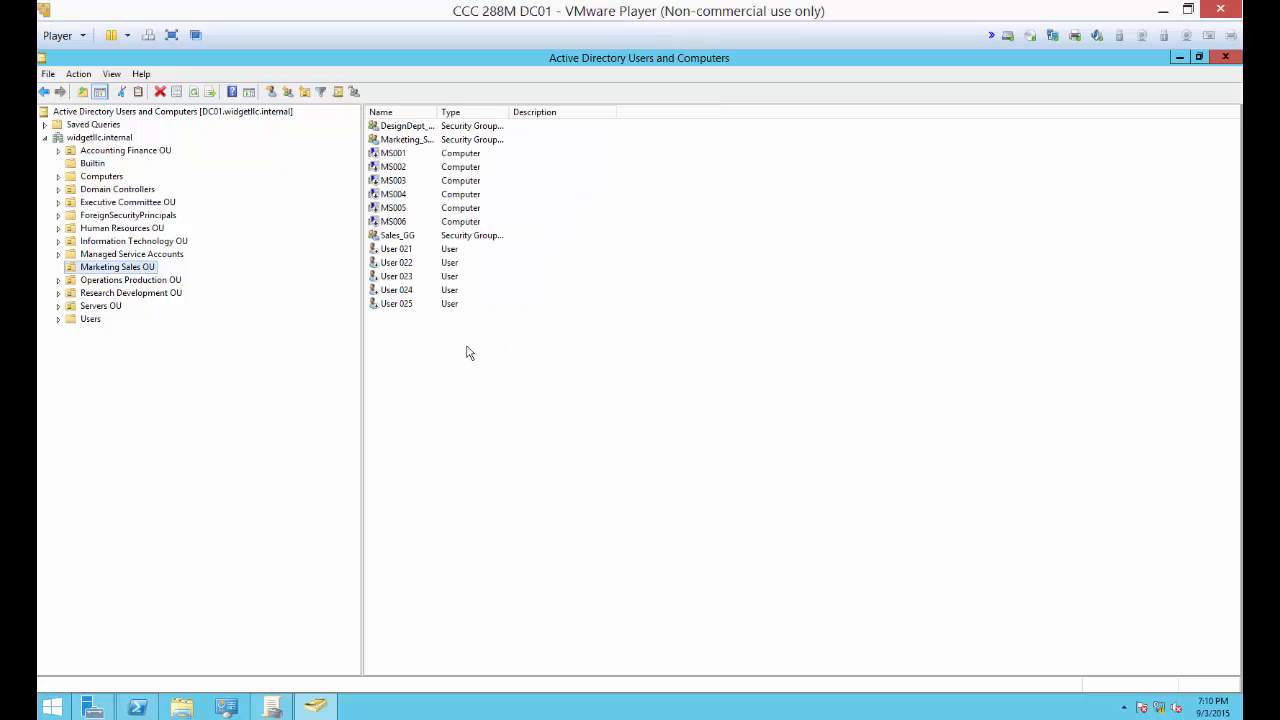
# Step: Start a new user in Marketing Sales OU with first name Client User and logon name clientuser
pyautogui.rightClick(466, 351)
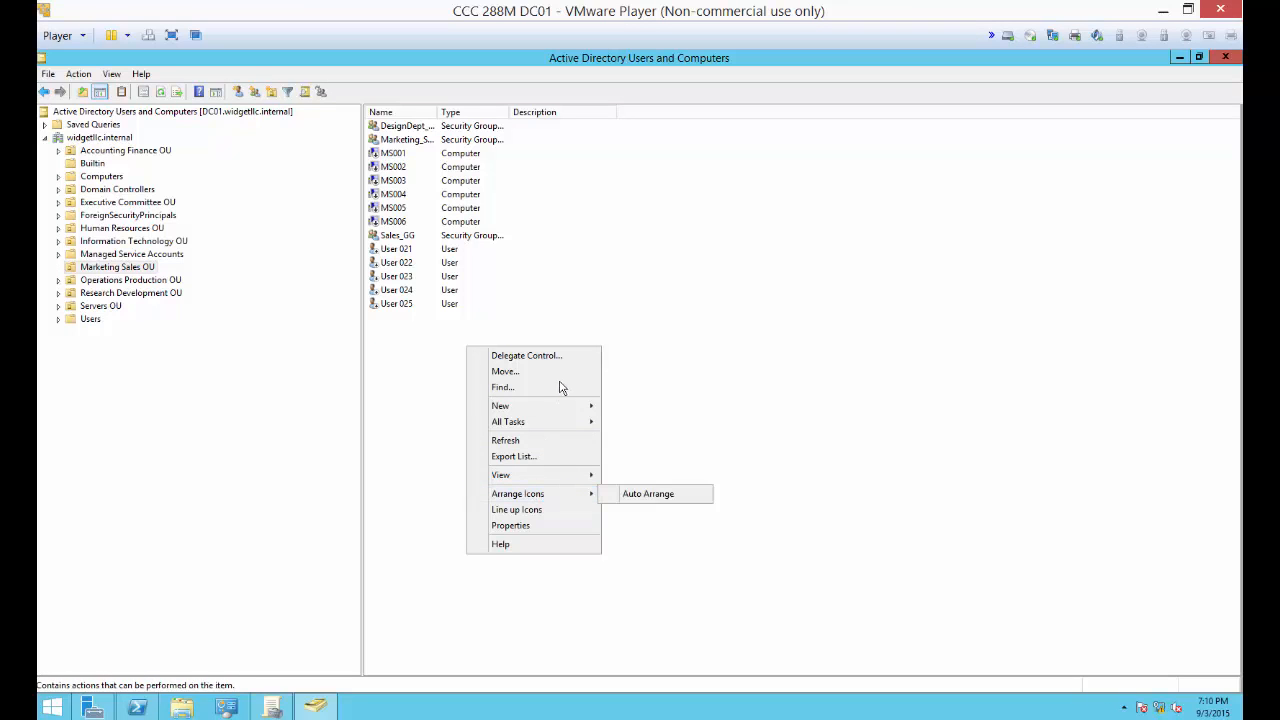
pyautogui.moveTo(563, 408)
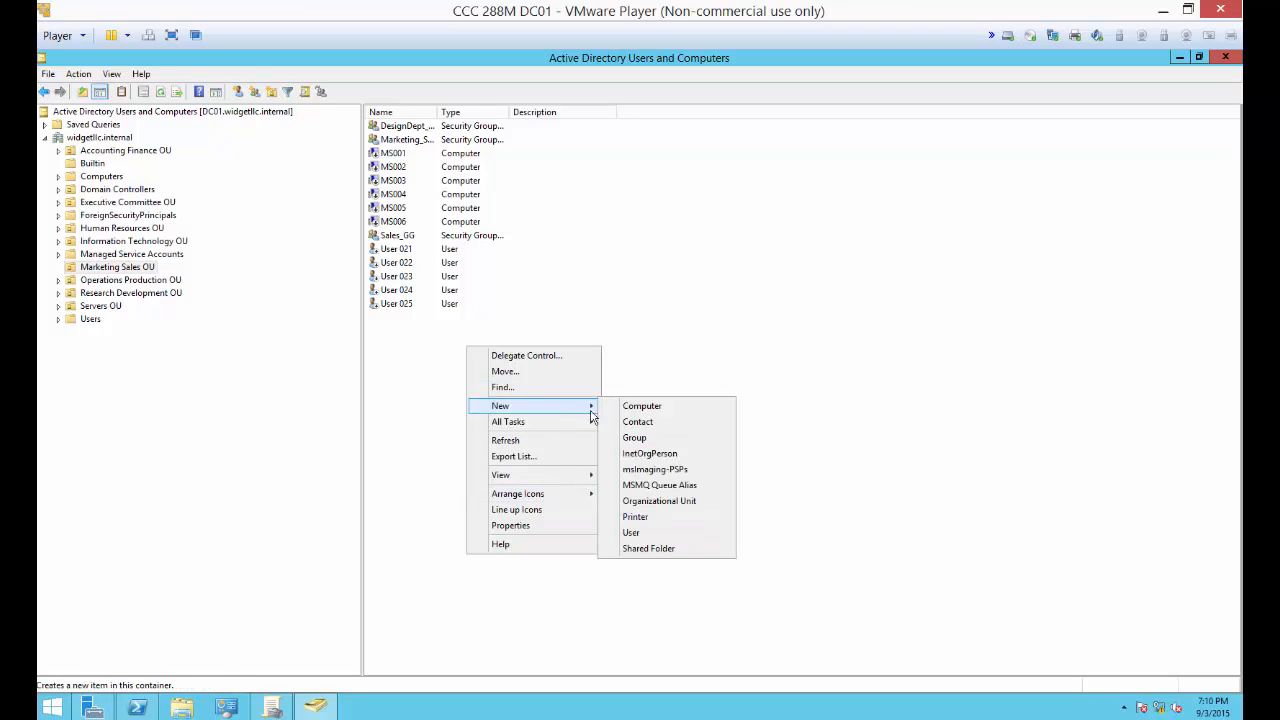
pyautogui.click(632, 532)
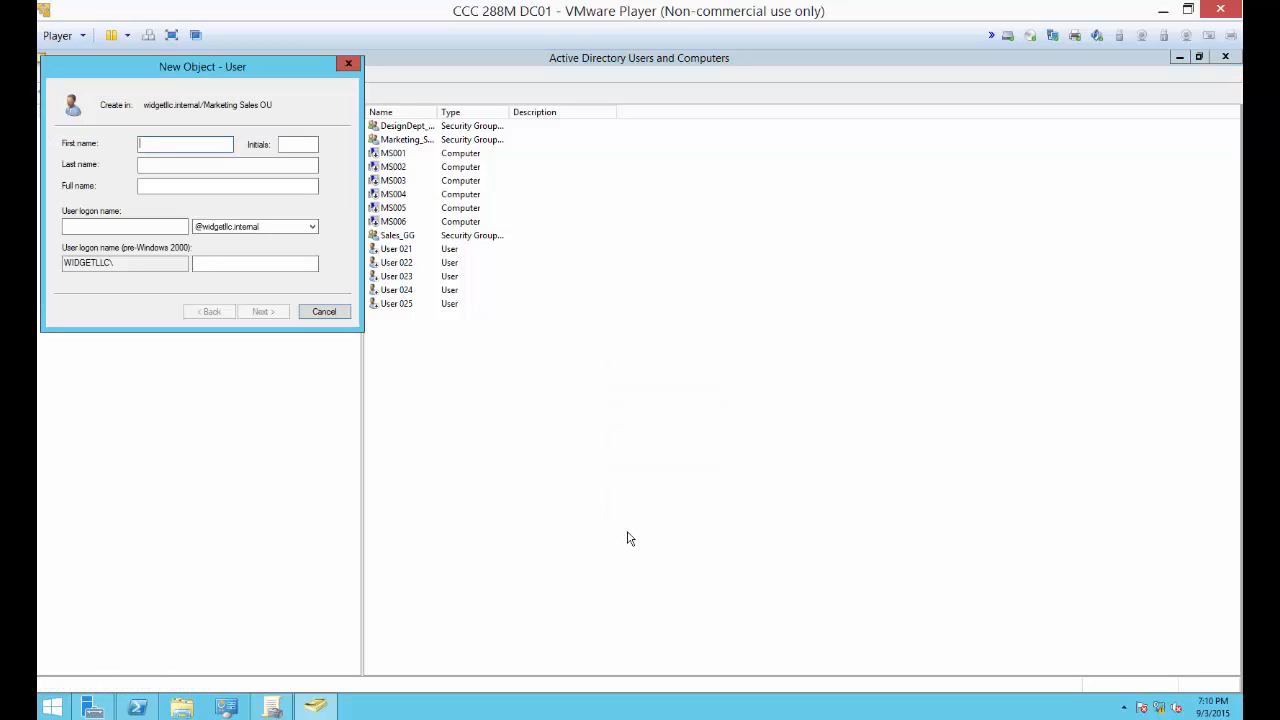
pyautogui.write('Client User')
pyautogui.click(137, 218)
pyautogui.write('cl')
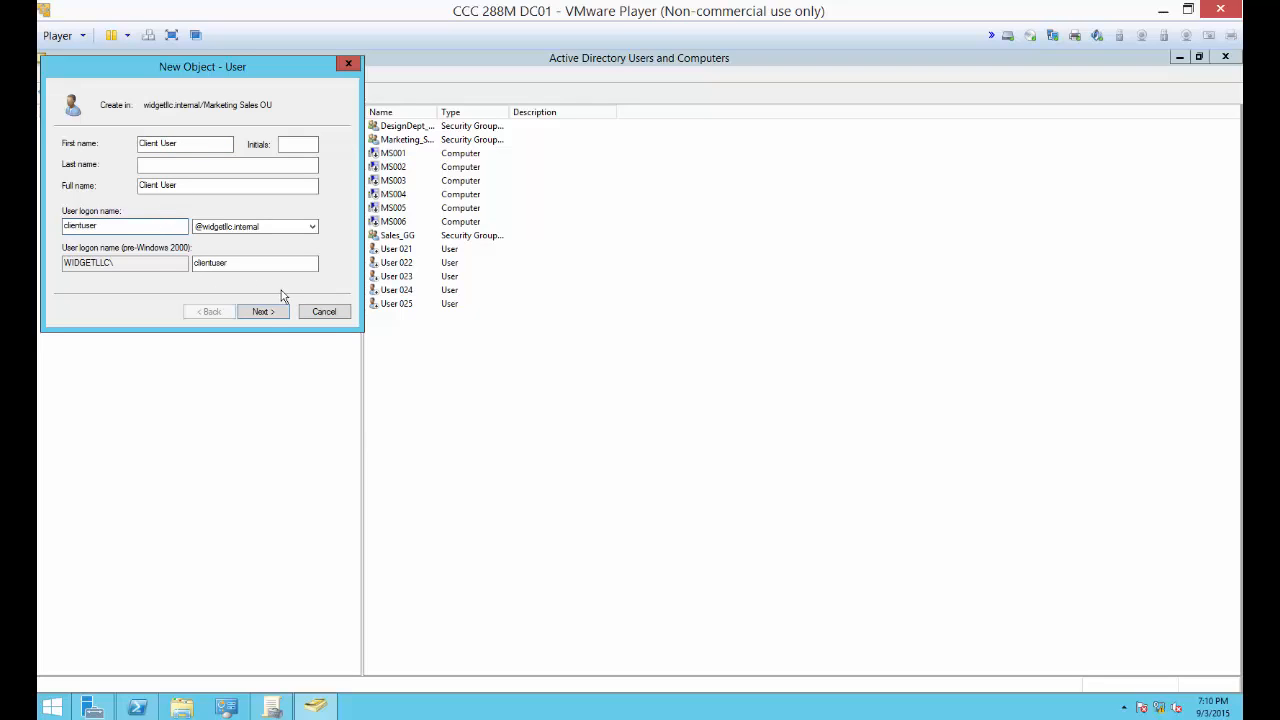
# Step: Enter and confirm the account password, replace the change-at-next-logon requirement with Password never expires, and finish creating the user
pyautogui.click(263, 310)
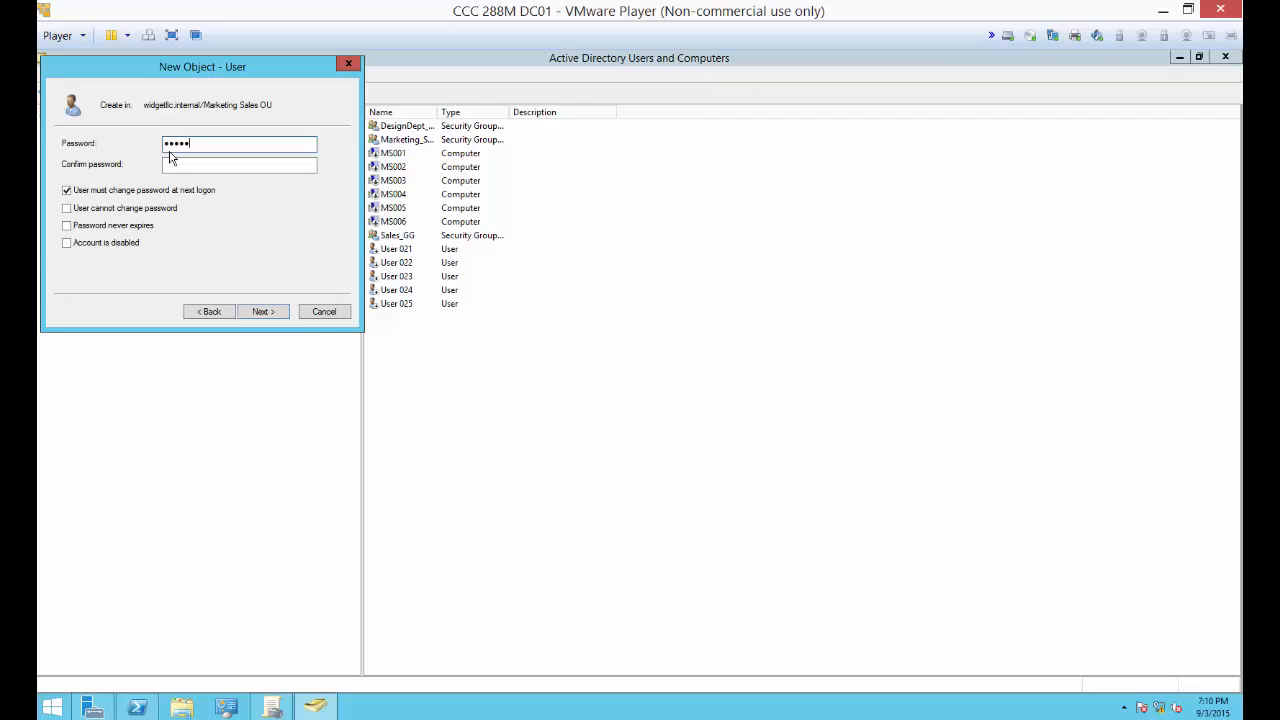
pyautogui.press('Tab')
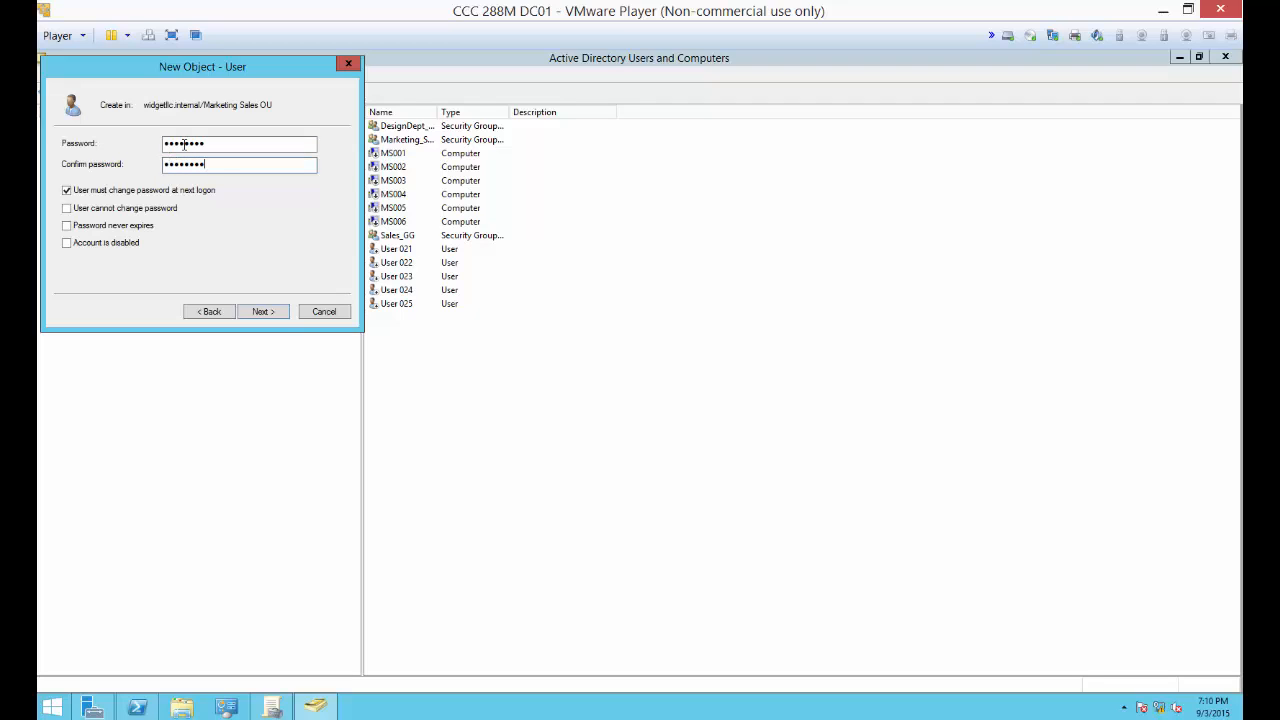
pyautogui.click(157, 191)
pyautogui.click(131, 228)
pyautogui.click(257, 313)
pyautogui.click(259, 313)
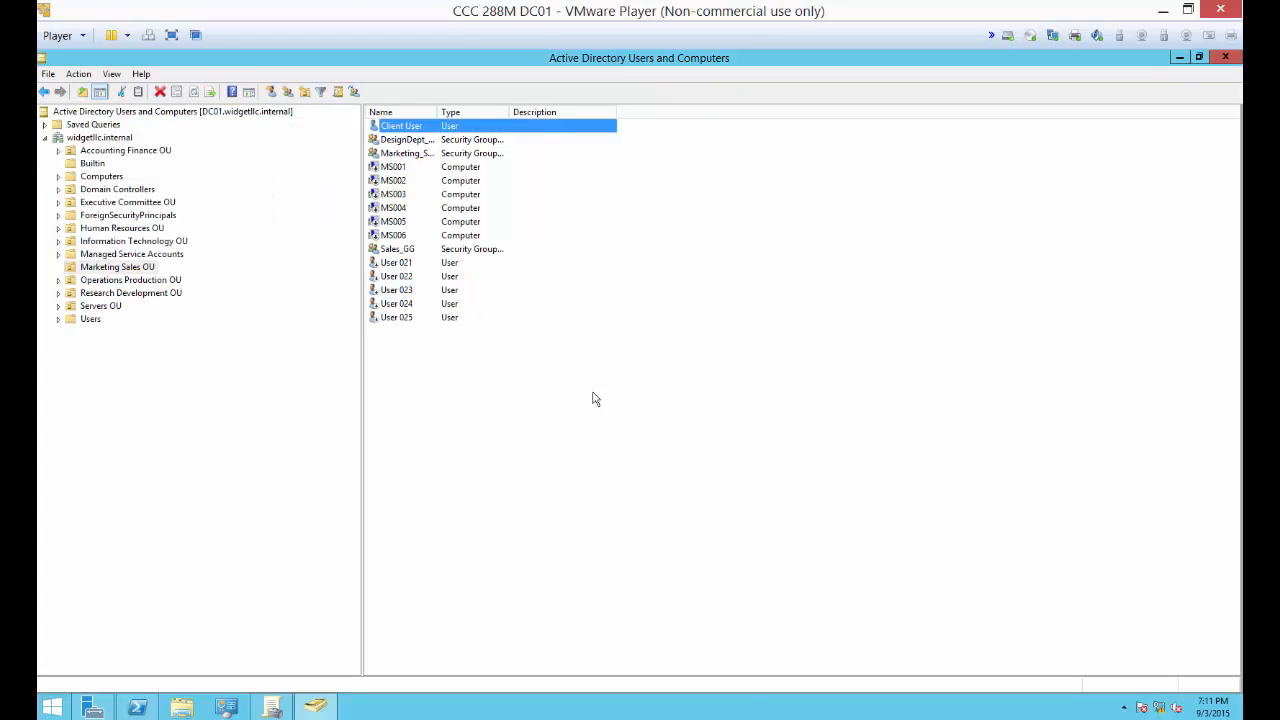
# Step: Switch to the CCC 288M Windows 8 x64 virtual machine, close its Command Prompt, and restart Windows
pyautogui.click(853, 718)
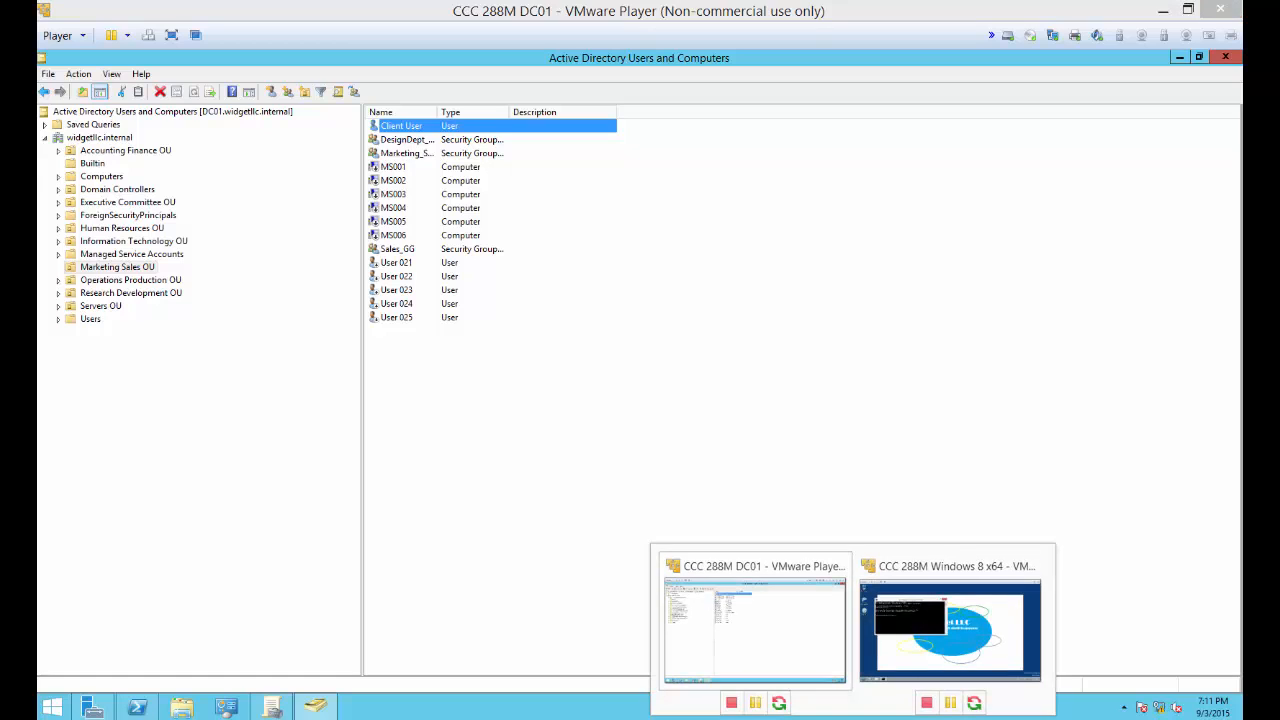
pyautogui.click(905, 633)
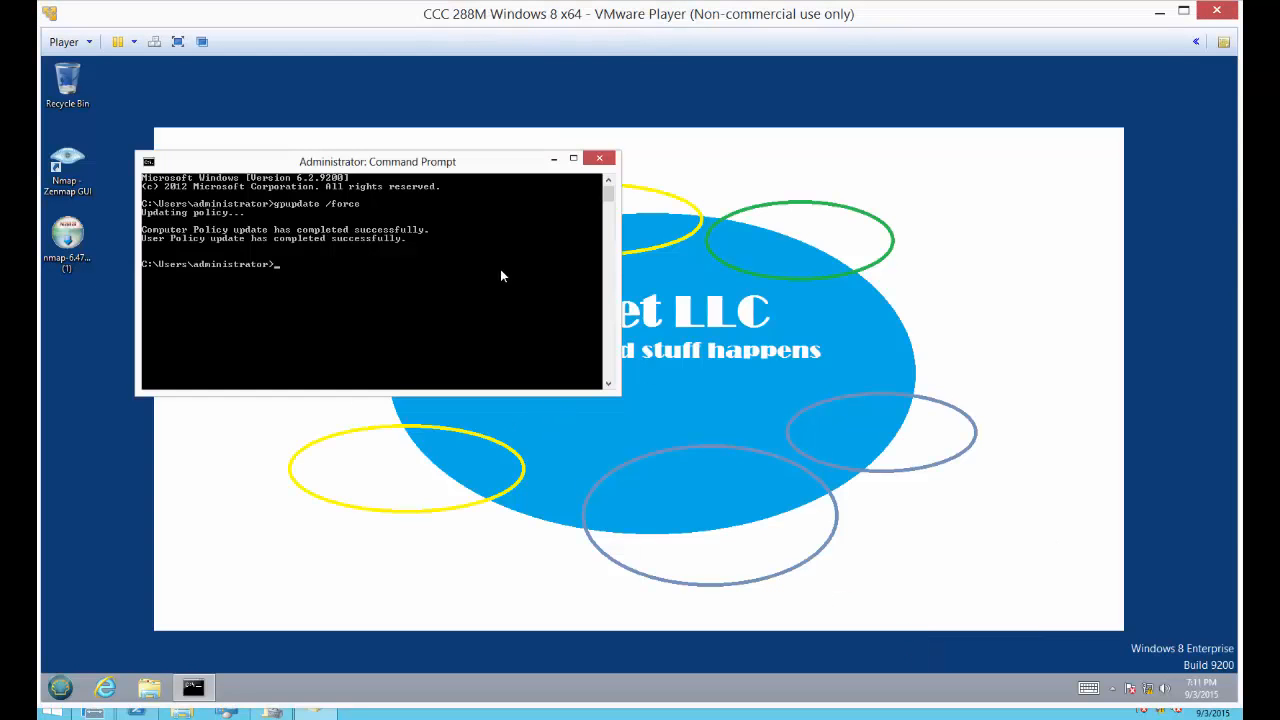
pyautogui.click(599, 158)
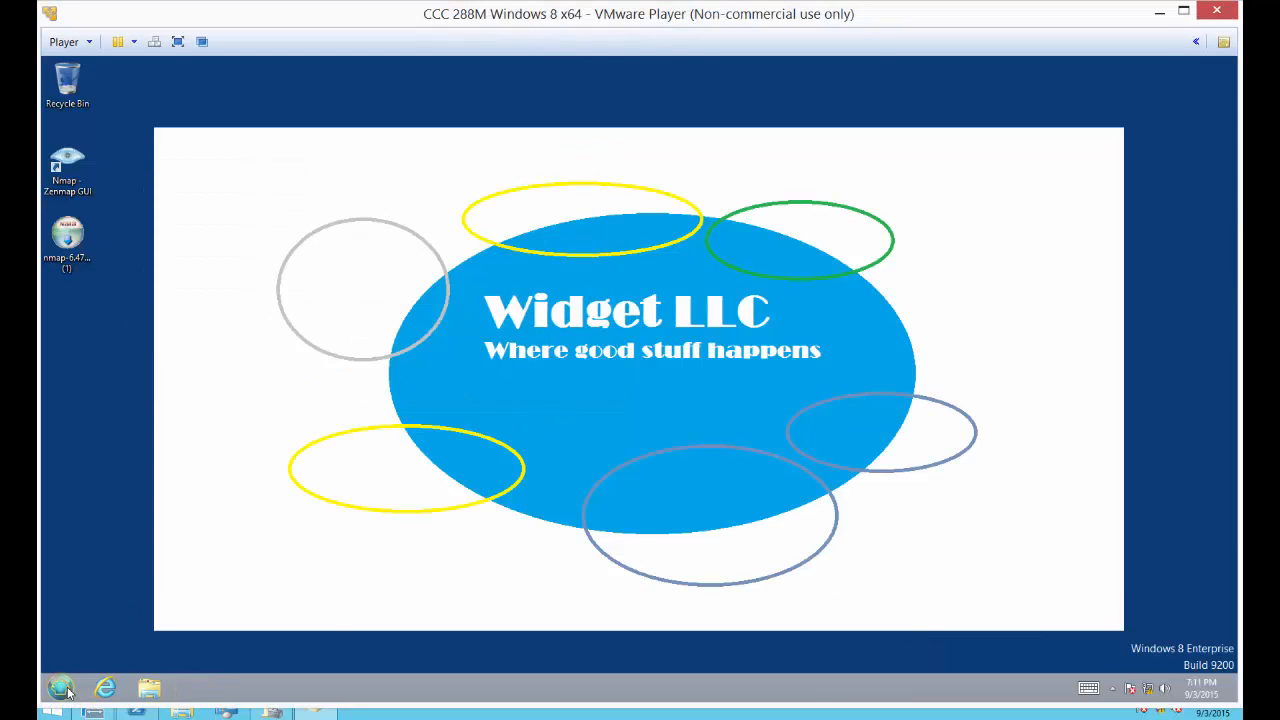
pyautogui.click(67, 689)
pyautogui.click(291, 655)
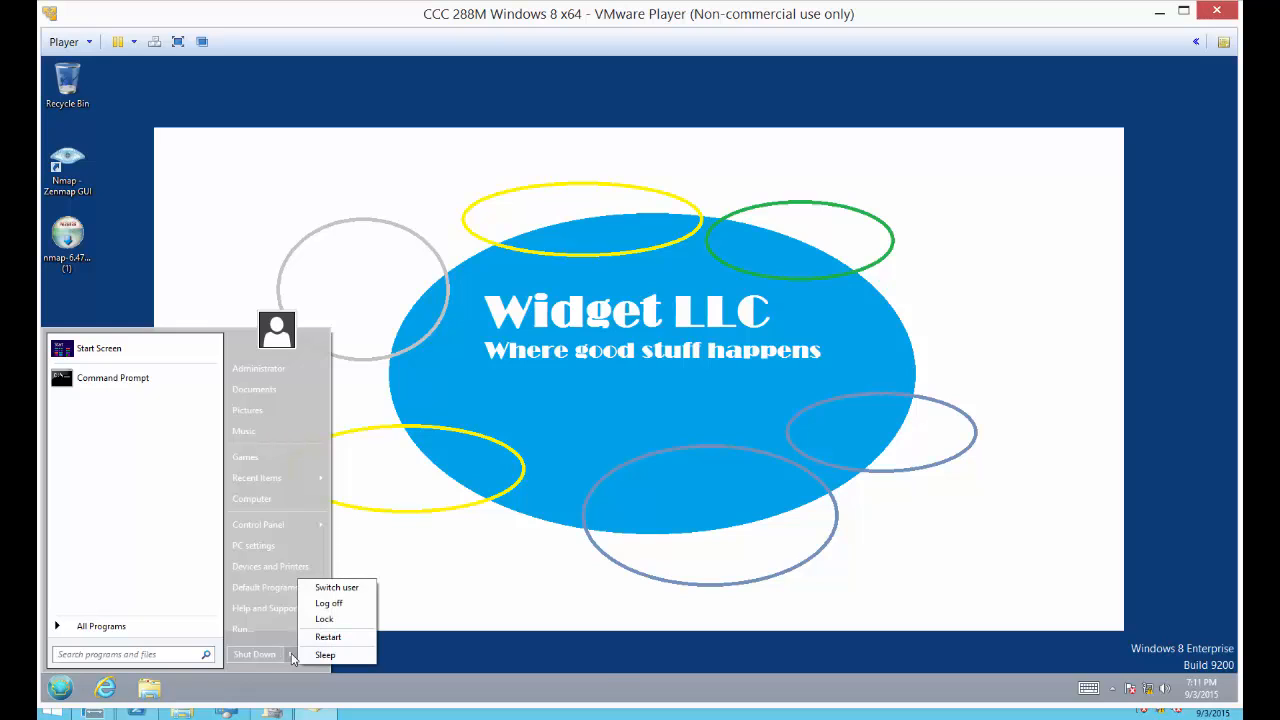
pyautogui.click(328, 637)
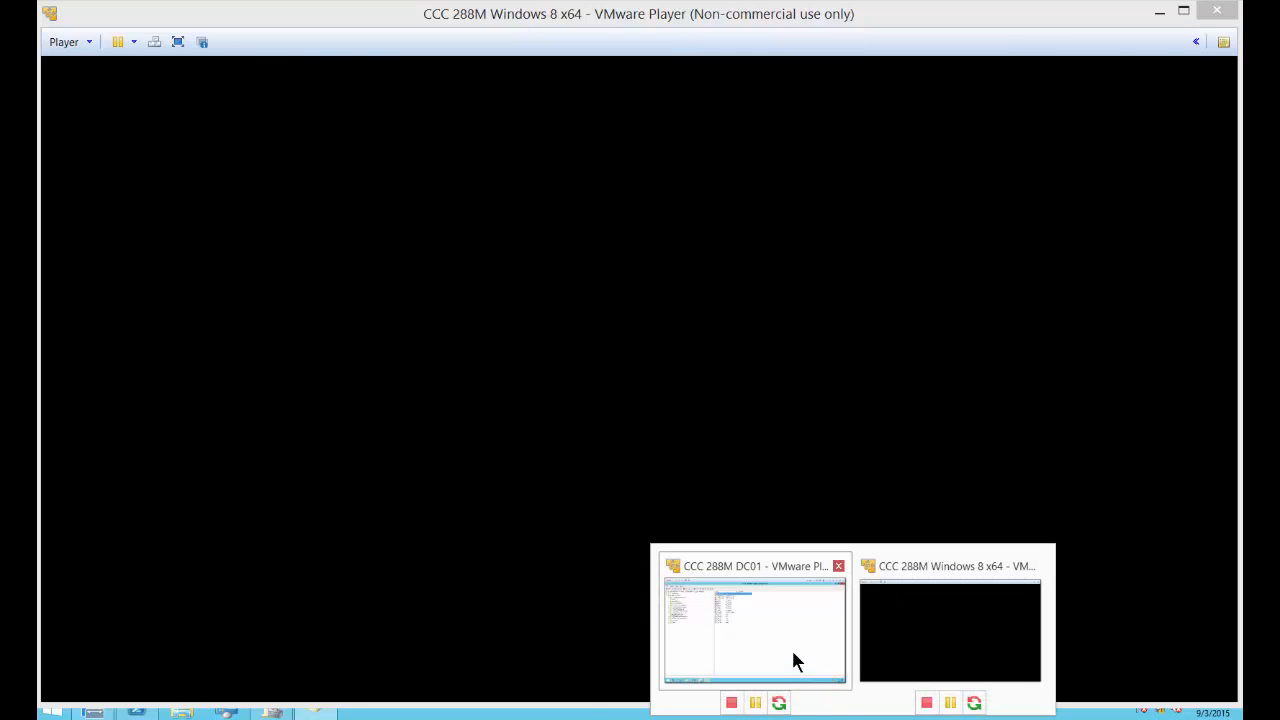
pyautogui.click(791, 655)
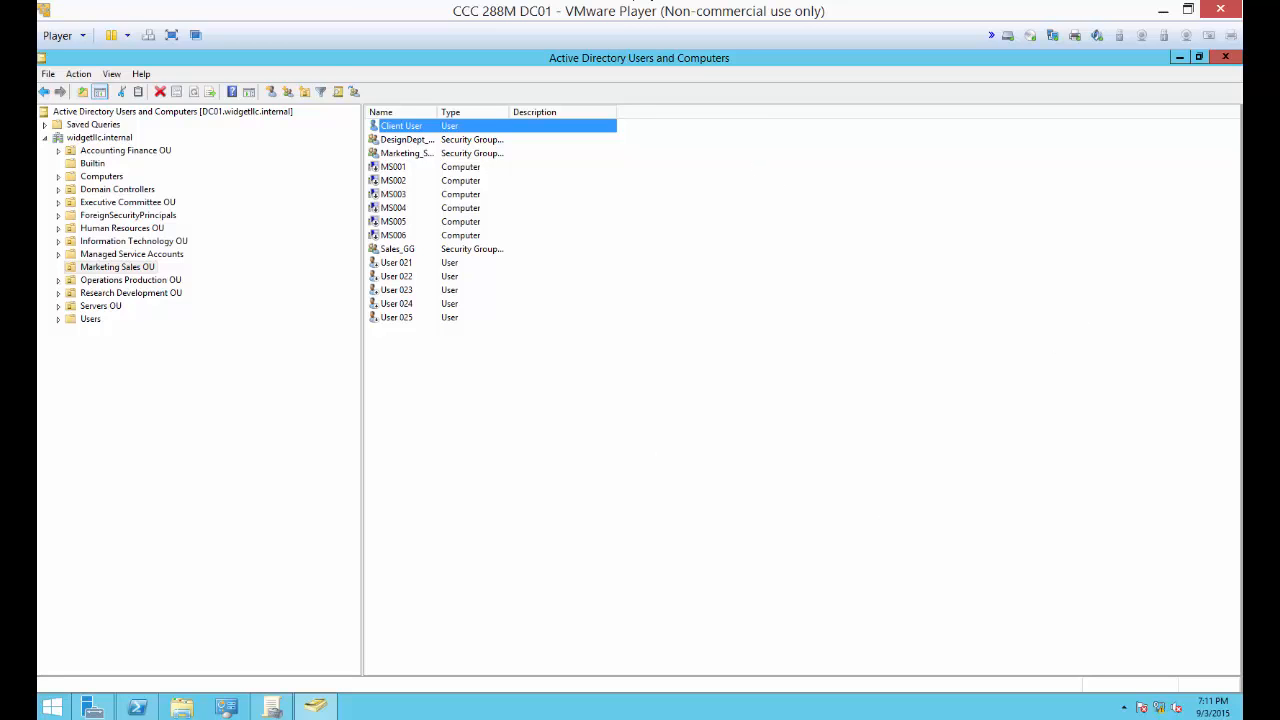
pyautogui.click(840, 719)
pyautogui.click(925, 630)
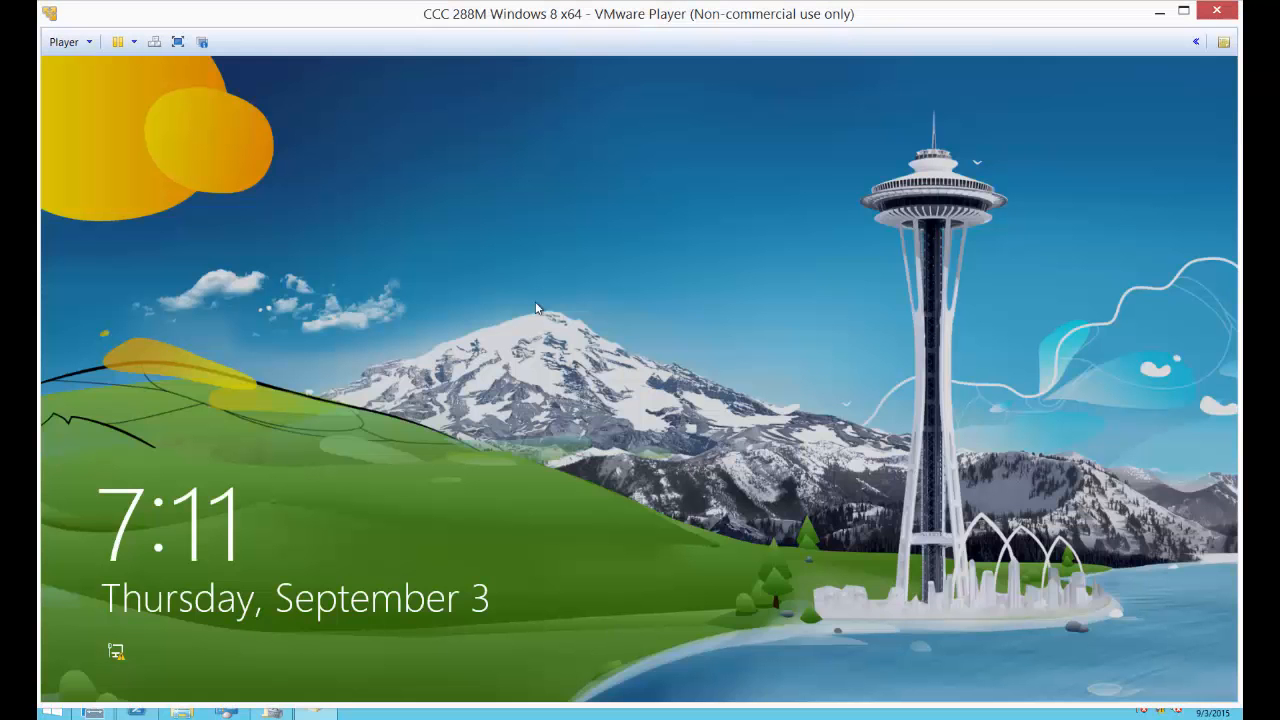
# Step: Sign in to the Windows 8 client as another user, widgetllc\clientuser, entering the account password
pyautogui.click(537, 307)
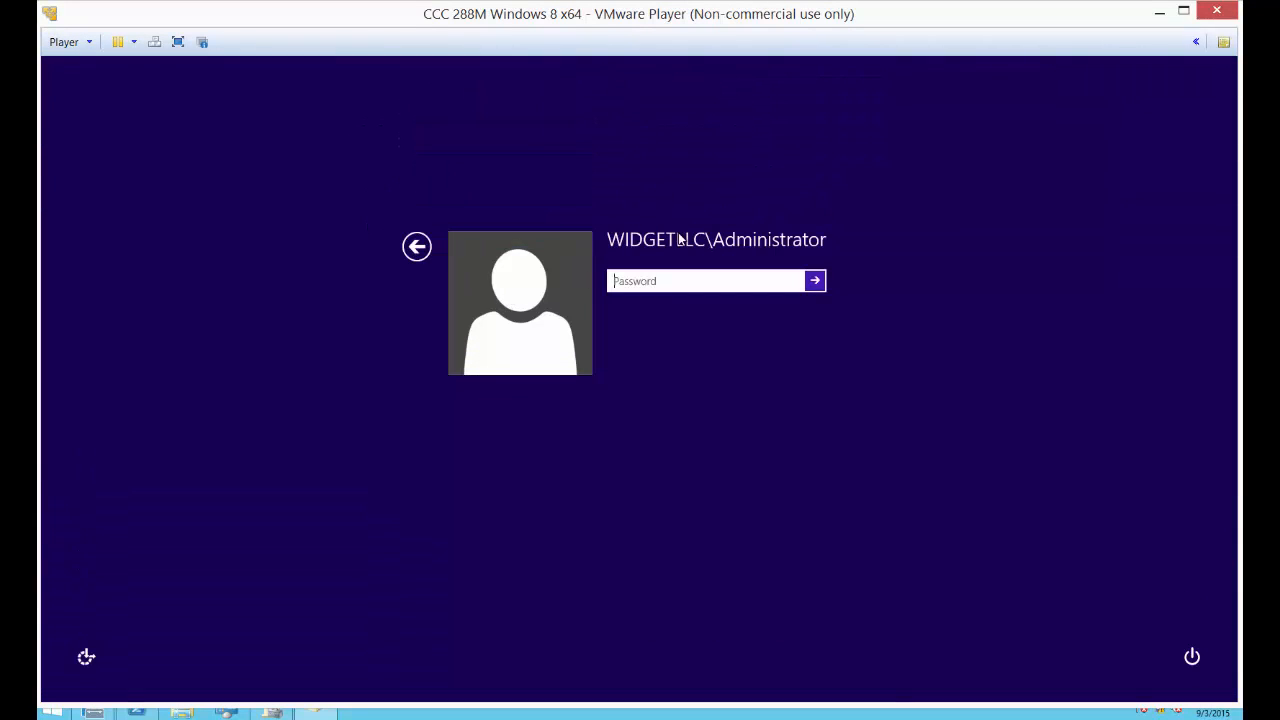
pyautogui.click(417, 246)
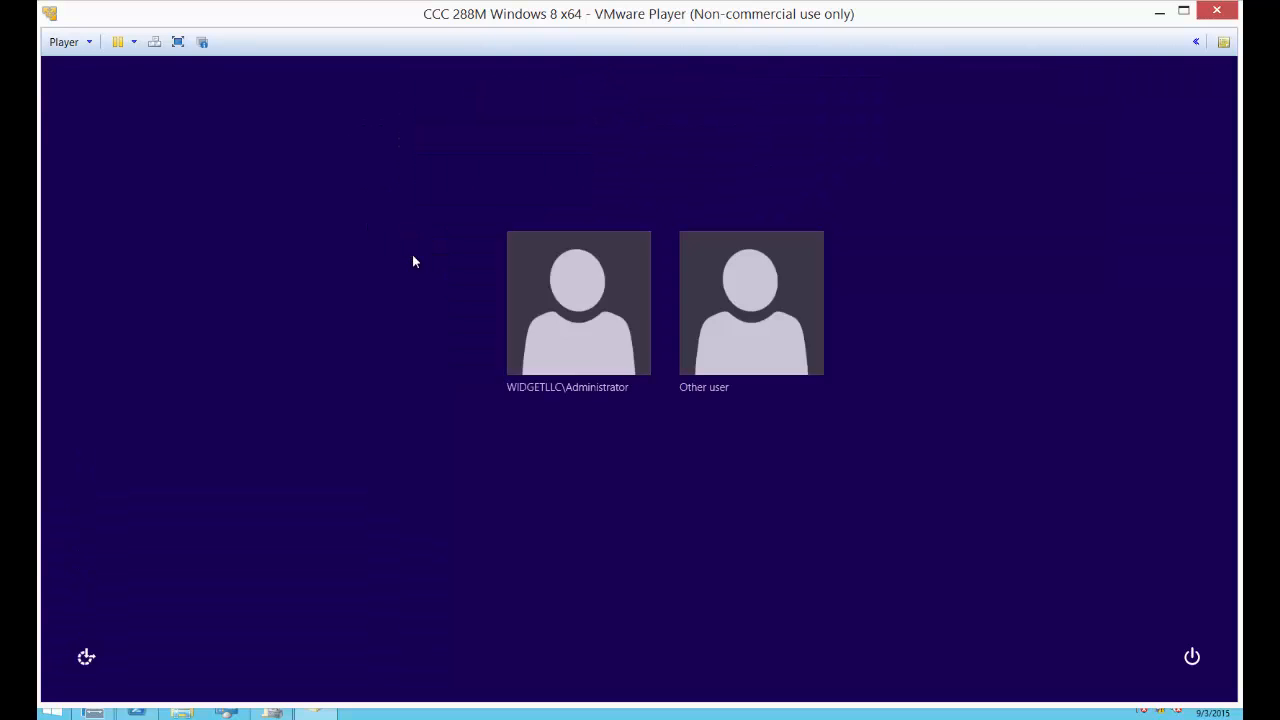
pyautogui.click(672, 310)
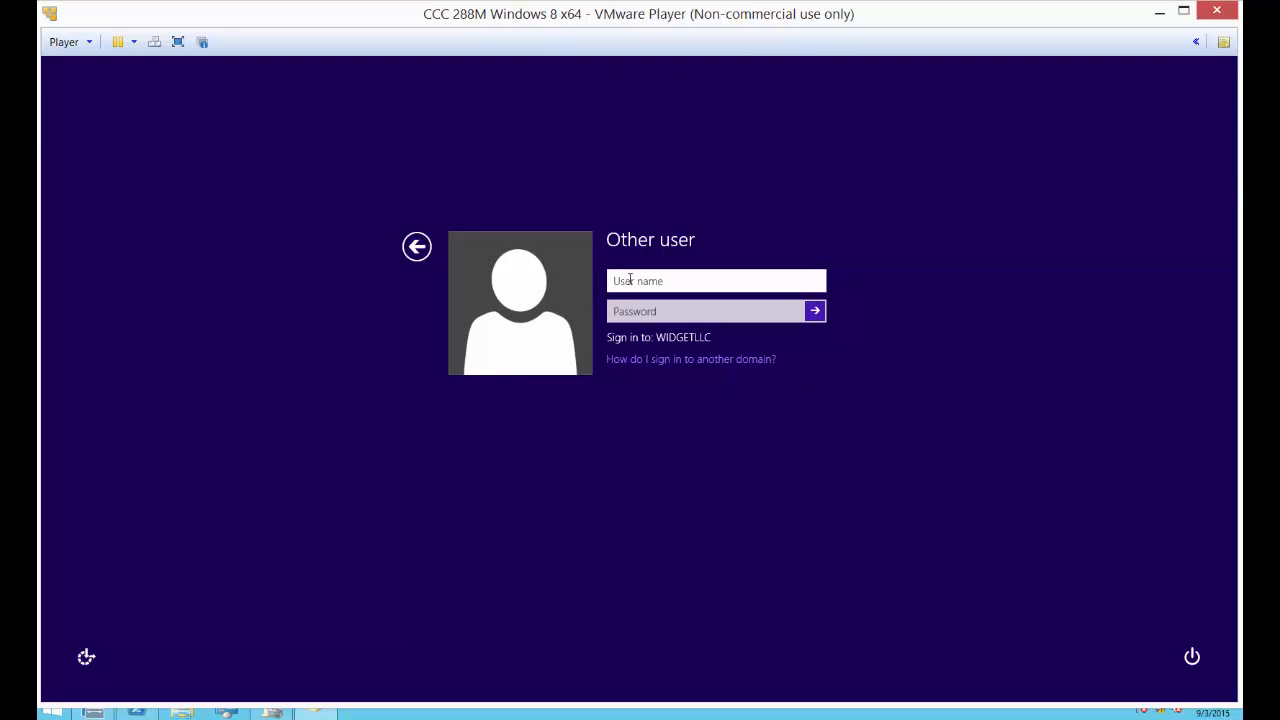
pyautogui.write('widgetllc\\clientuser')
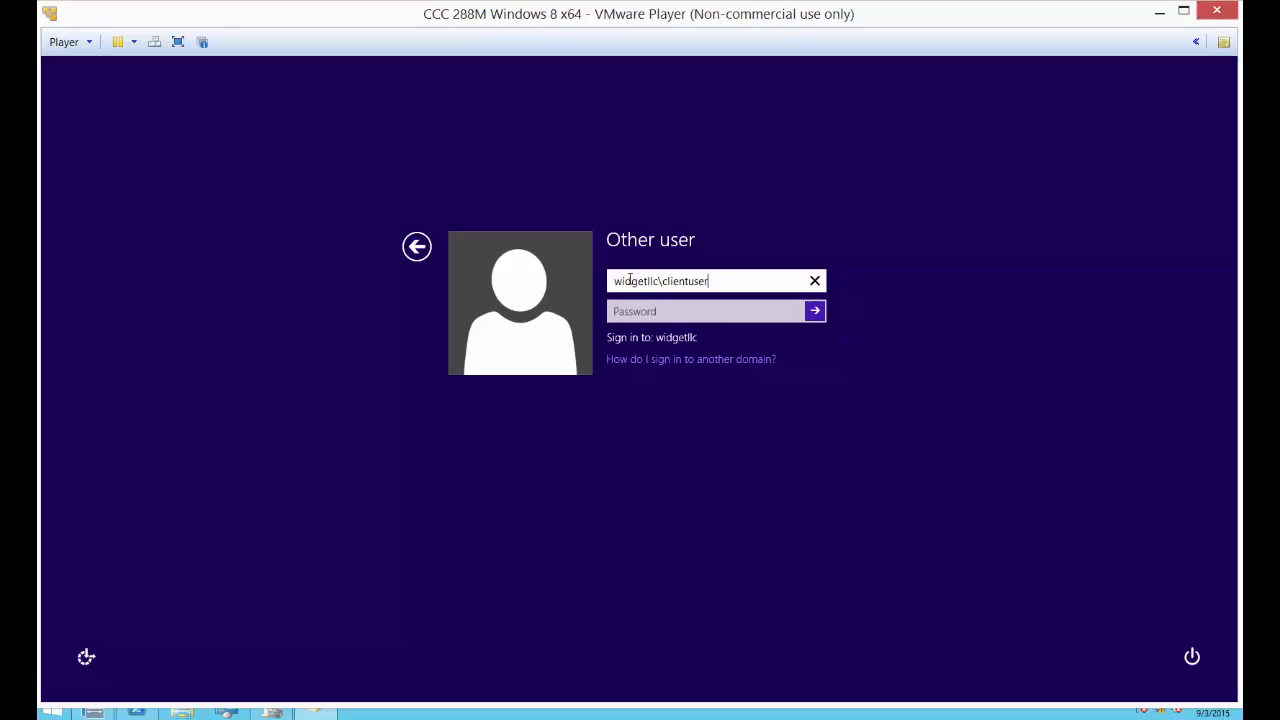
pyautogui.press('Tab')
pyautogui.write('Pa')
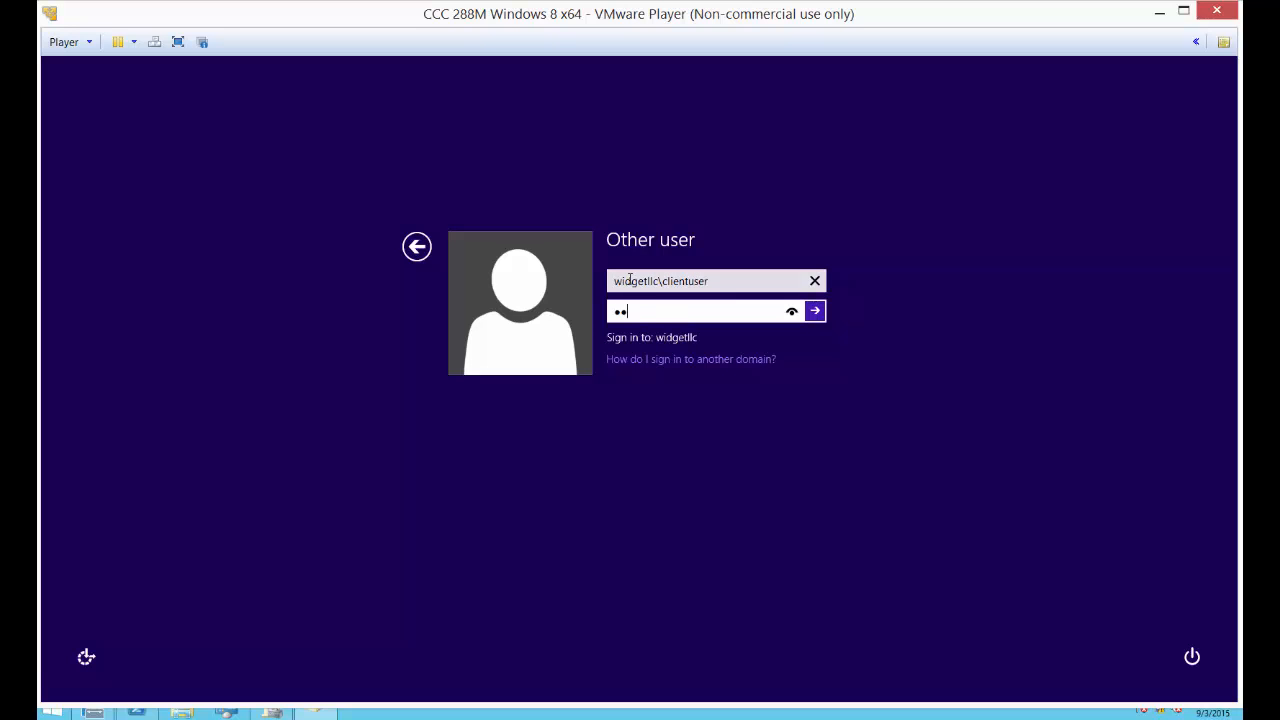
pyautogui.press('Return')
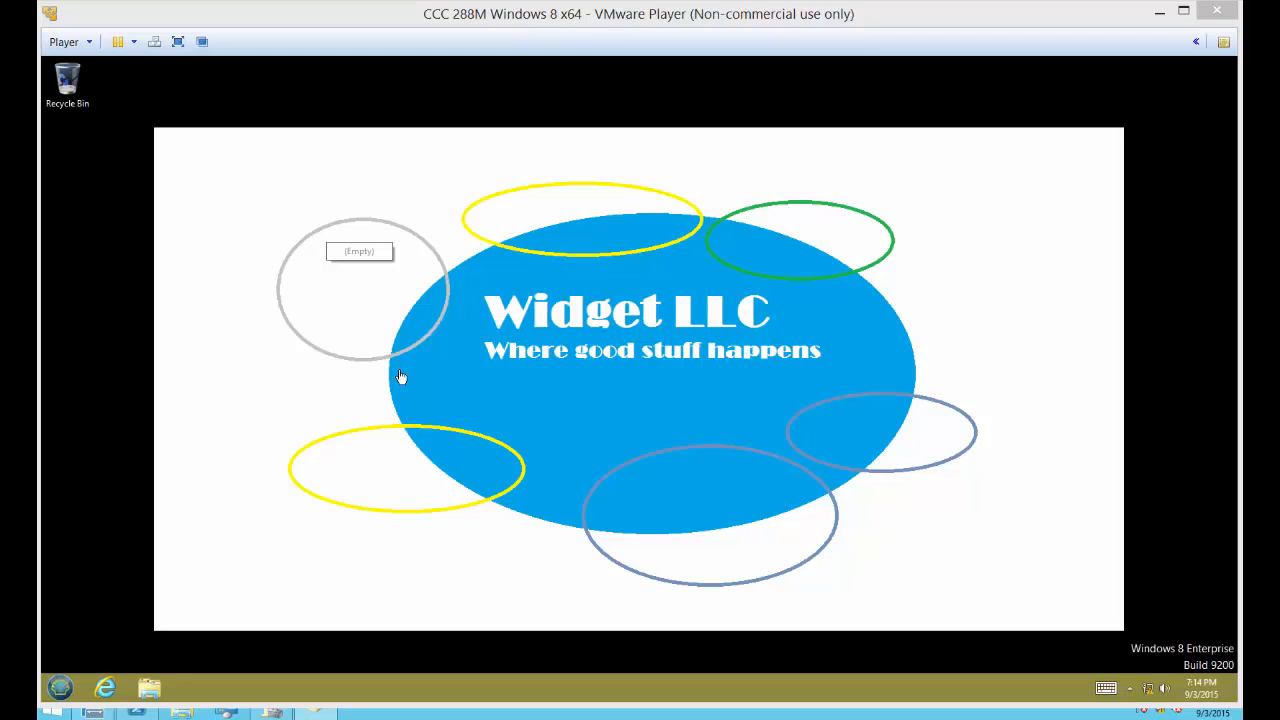
# Step: Try to open Control Panel as the client user and dismiss the resulting dialog
pyautogui.click(61, 689)
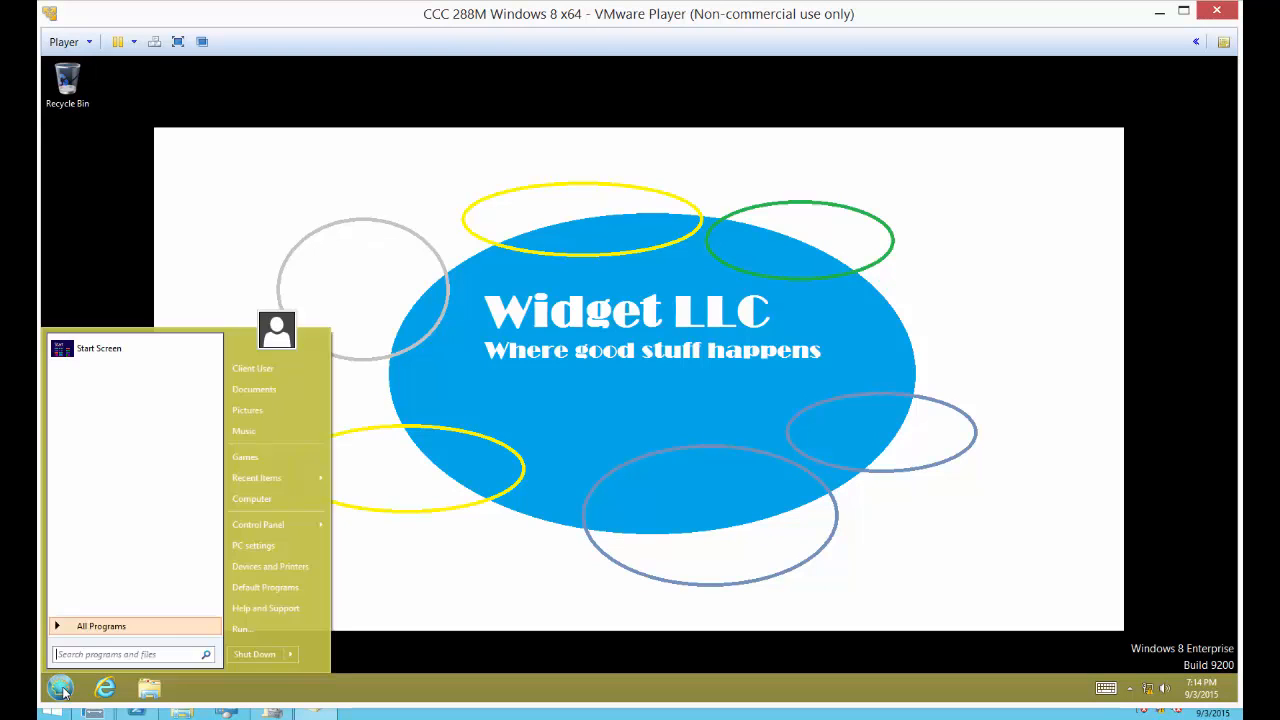
pyautogui.click(262, 523)
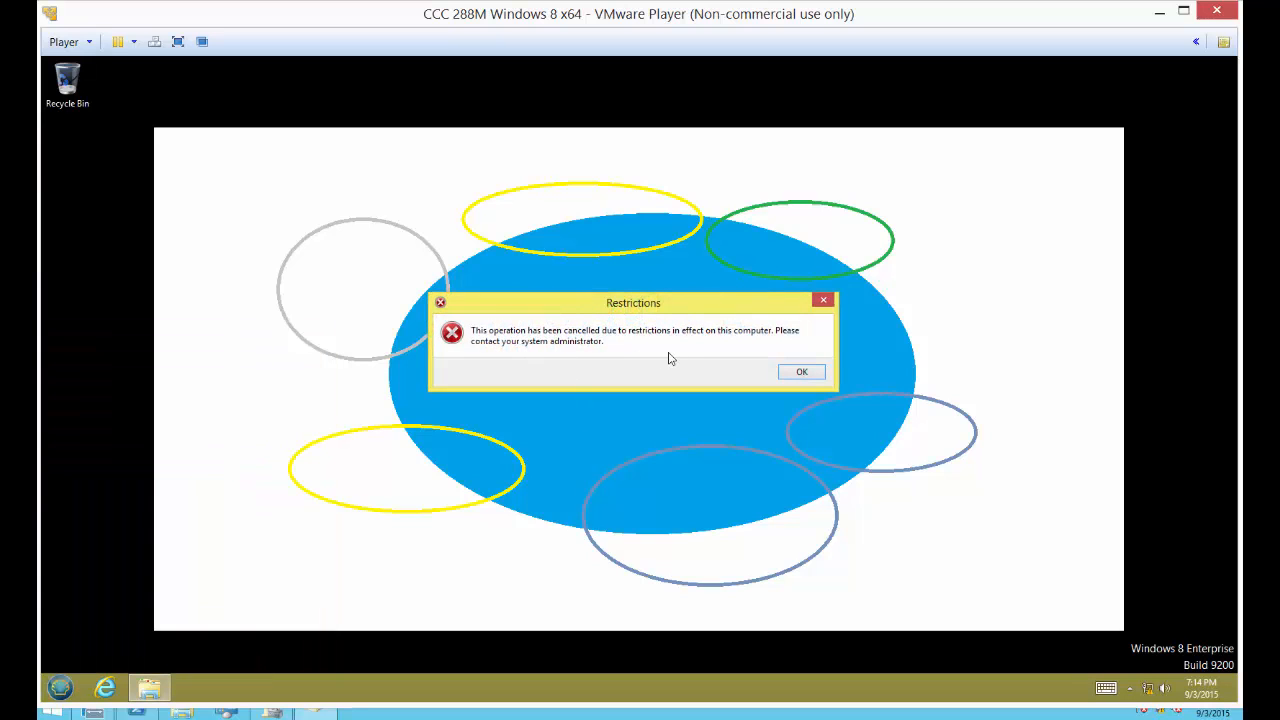
pyautogui.click(803, 372)
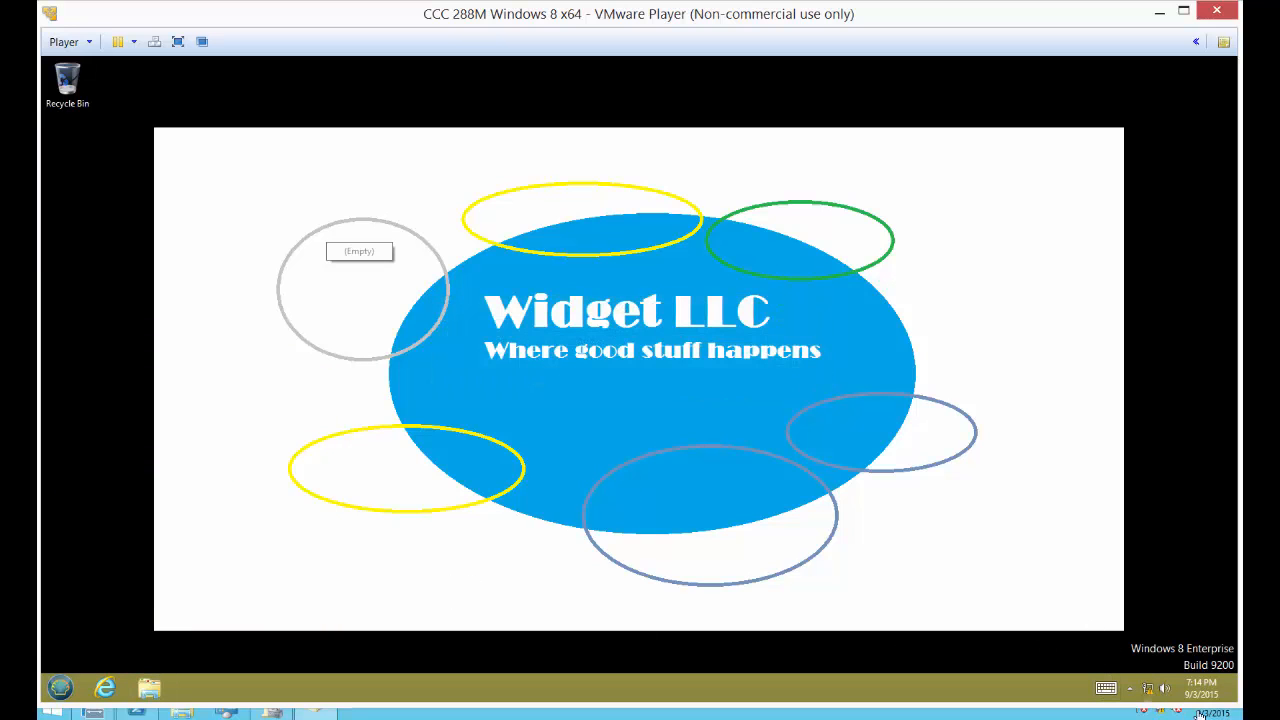
# Step: Look over the client user's Start screen and return to the desktop
pyautogui.moveTo(1236, 700)
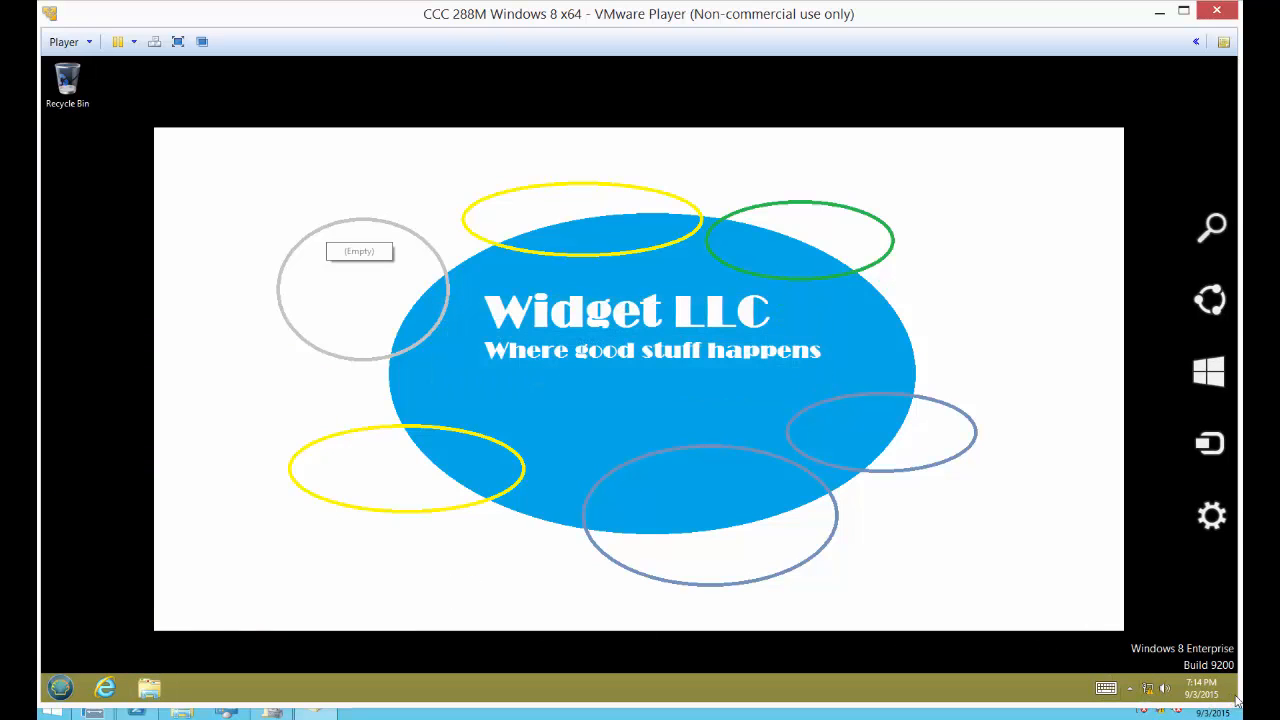
pyautogui.click(1210, 380)
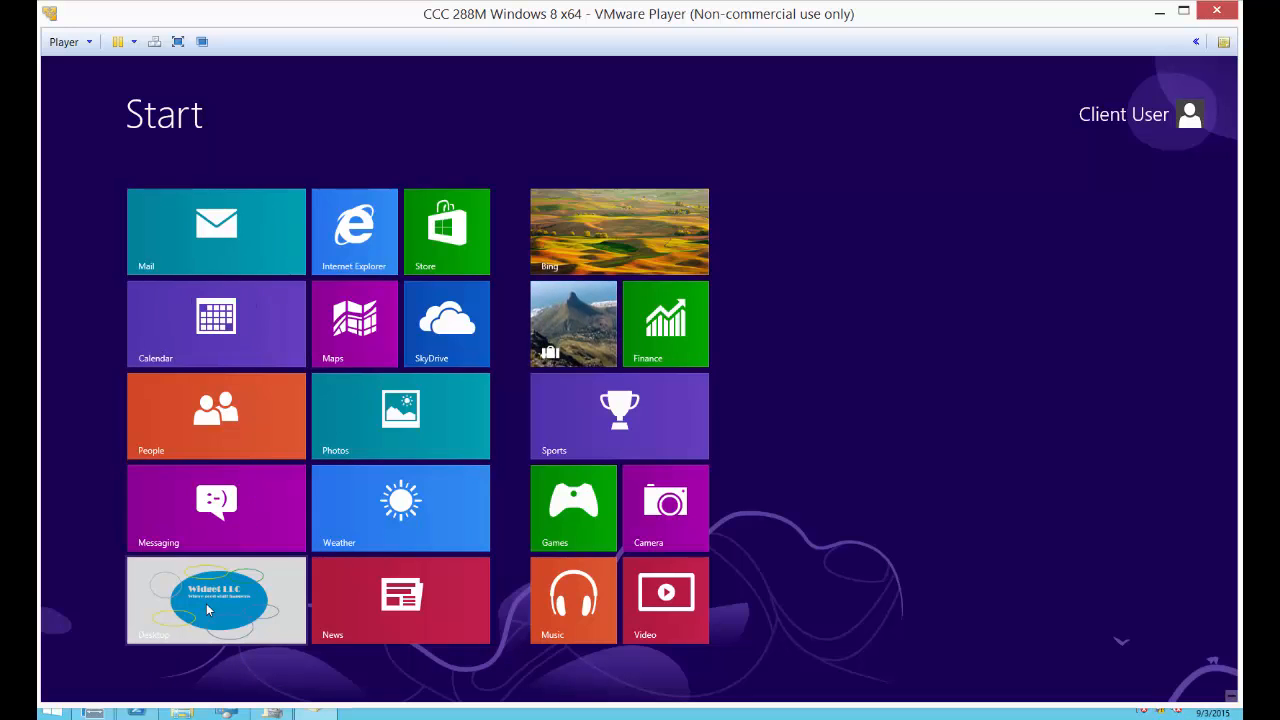
pyautogui.click(278, 562)
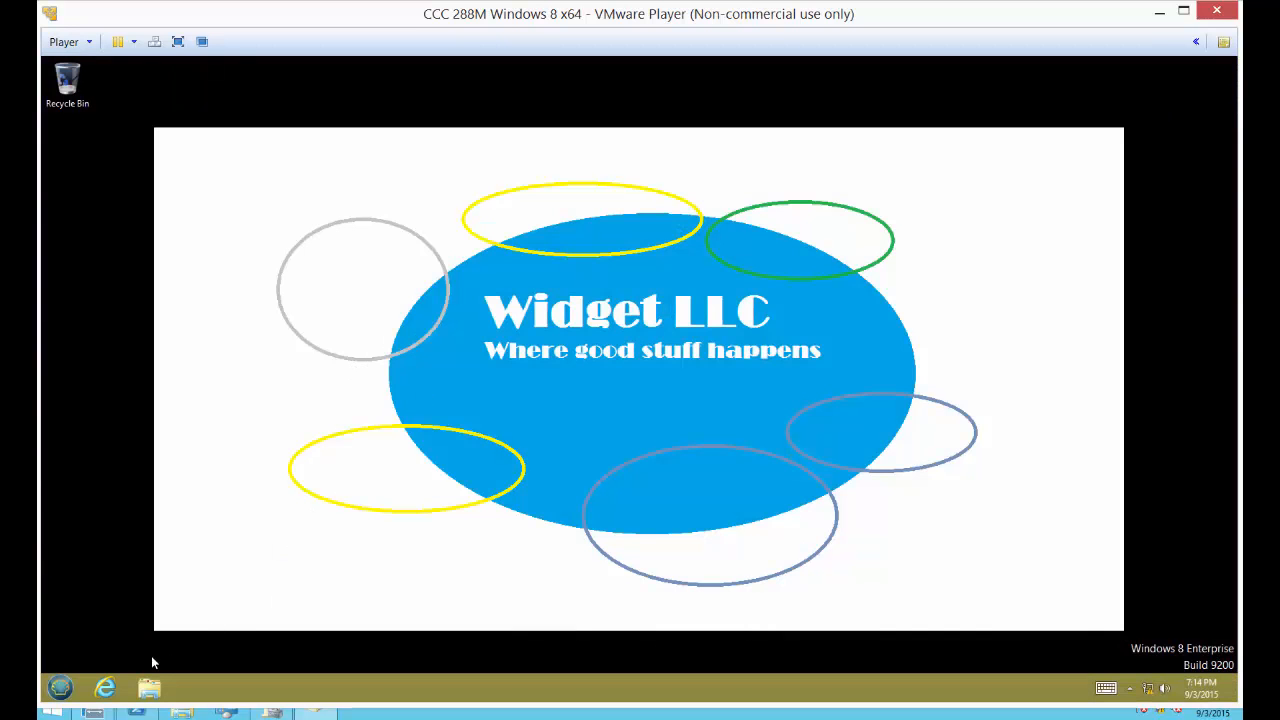
# Step: Check the proxy server configuration in Internet Explorer's LAN settings, cancel out of the dialogs, and close the browser
pyautogui.click(105, 687)
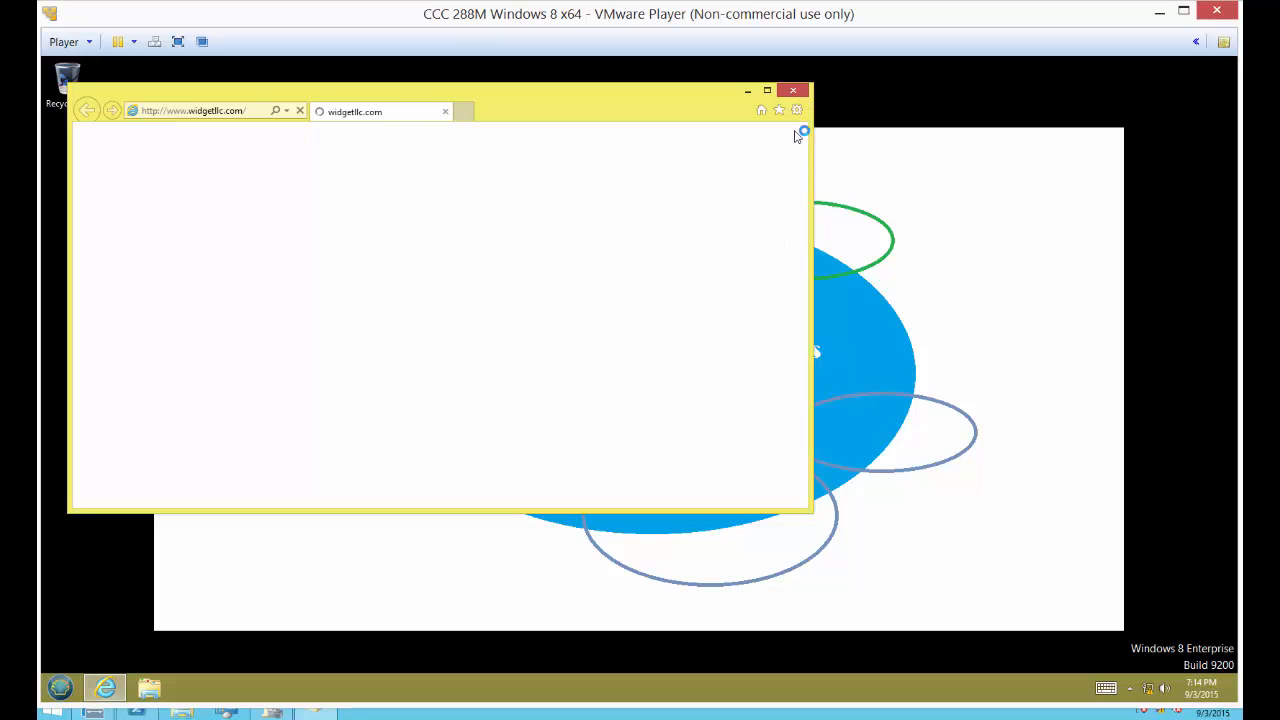
pyautogui.click(797, 112)
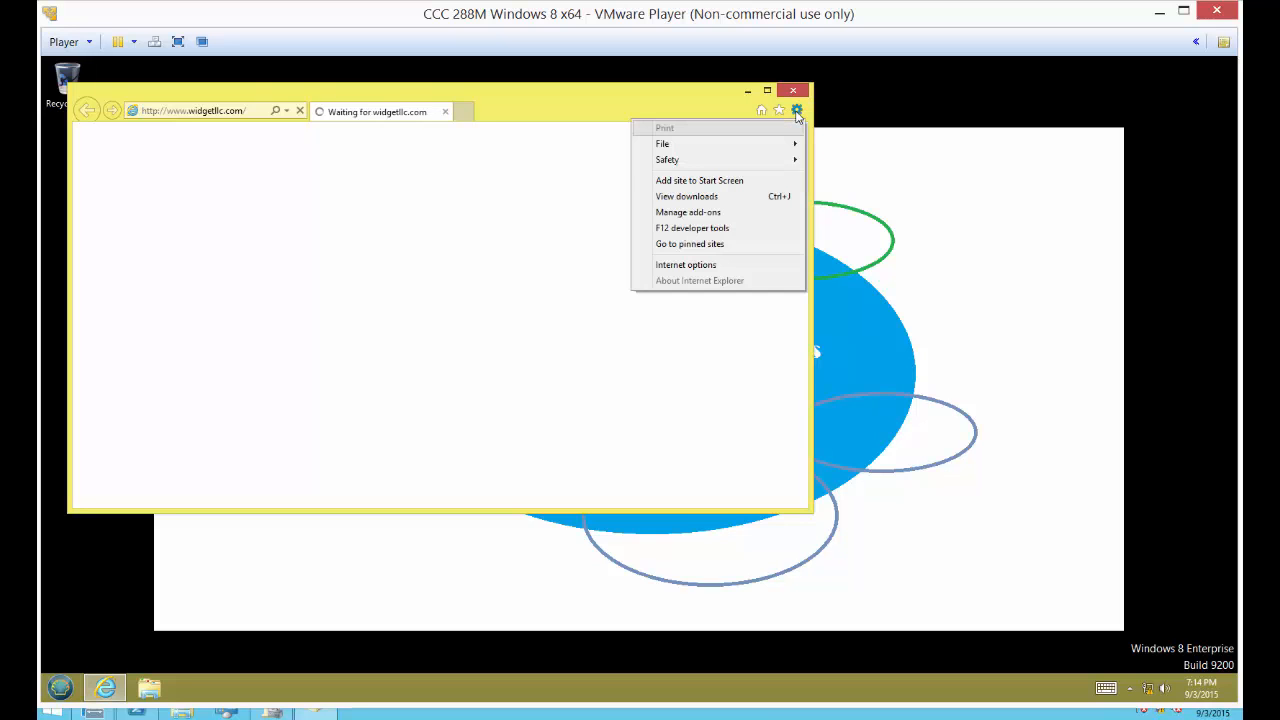
pyautogui.click(744, 268)
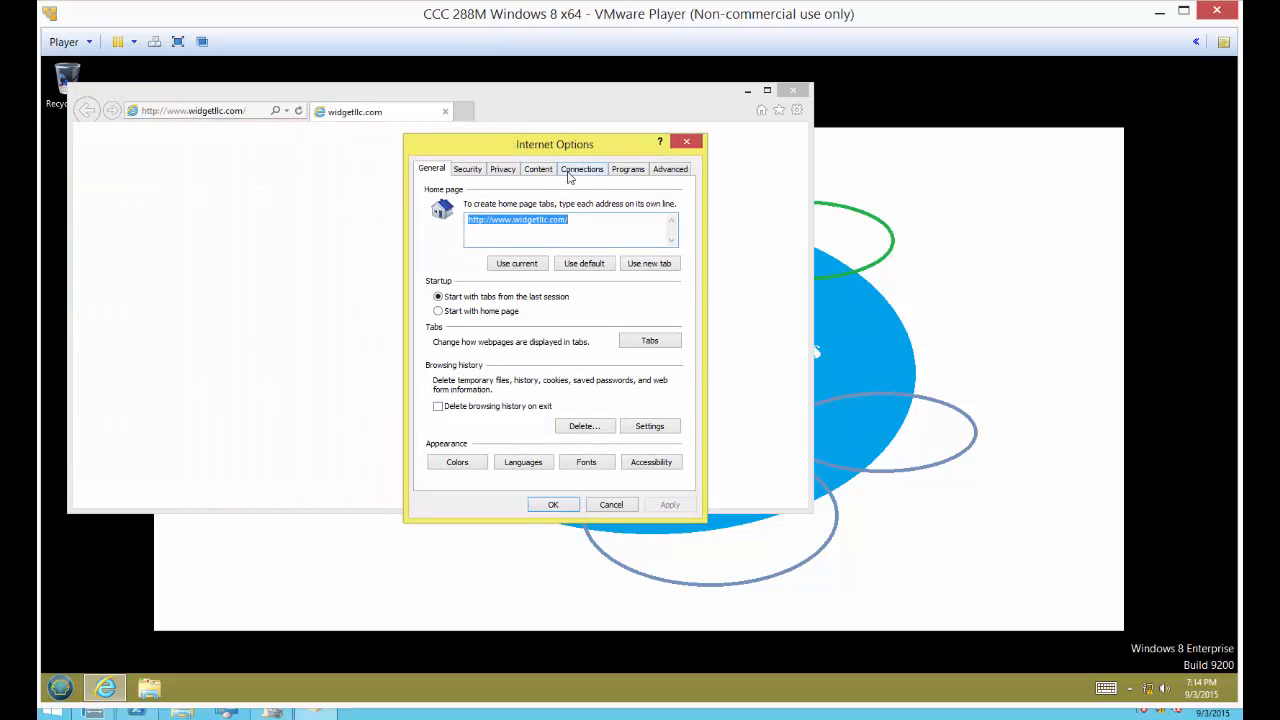
pyautogui.click(571, 170)
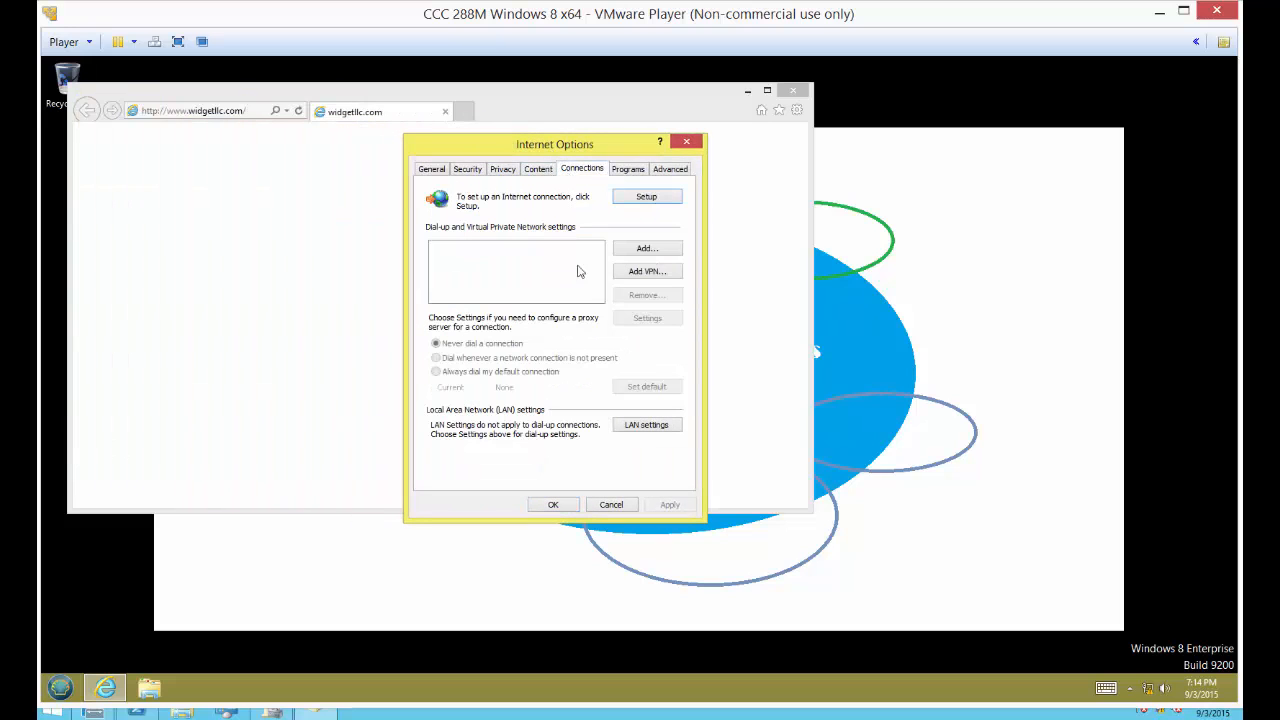
pyautogui.click(640, 425)
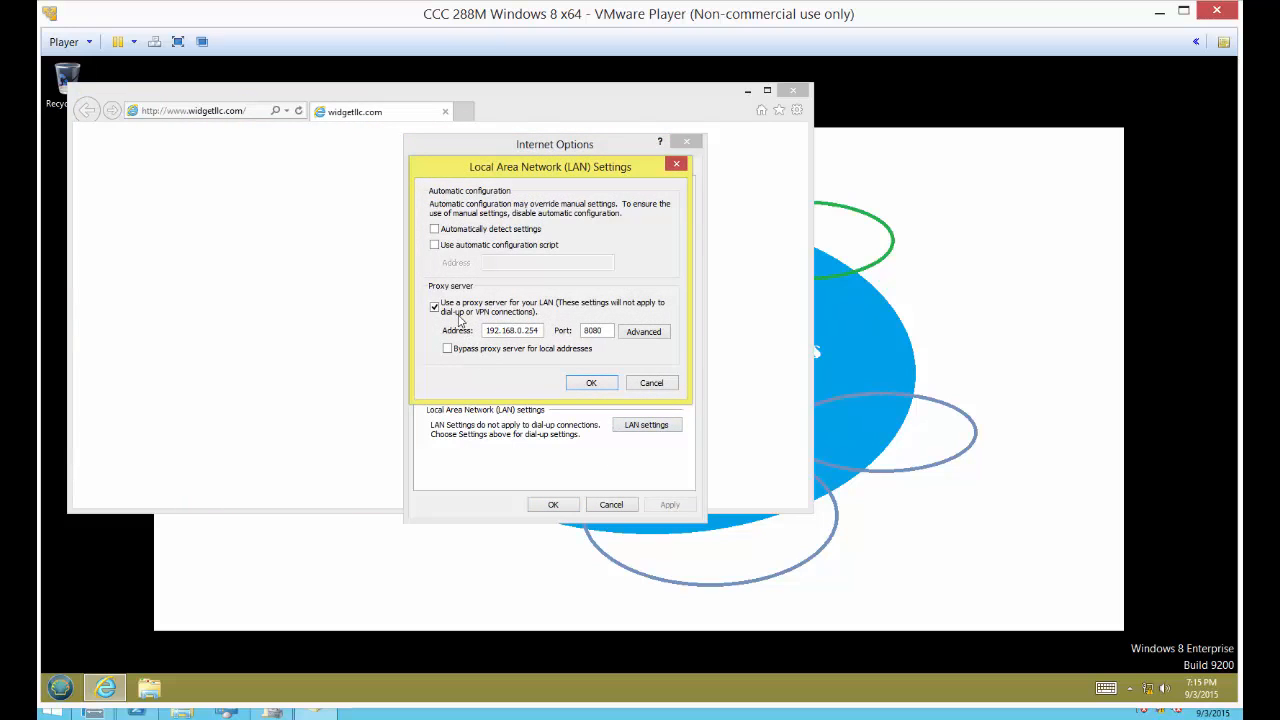
pyautogui.click(652, 384)
pyautogui.click(606, 506)
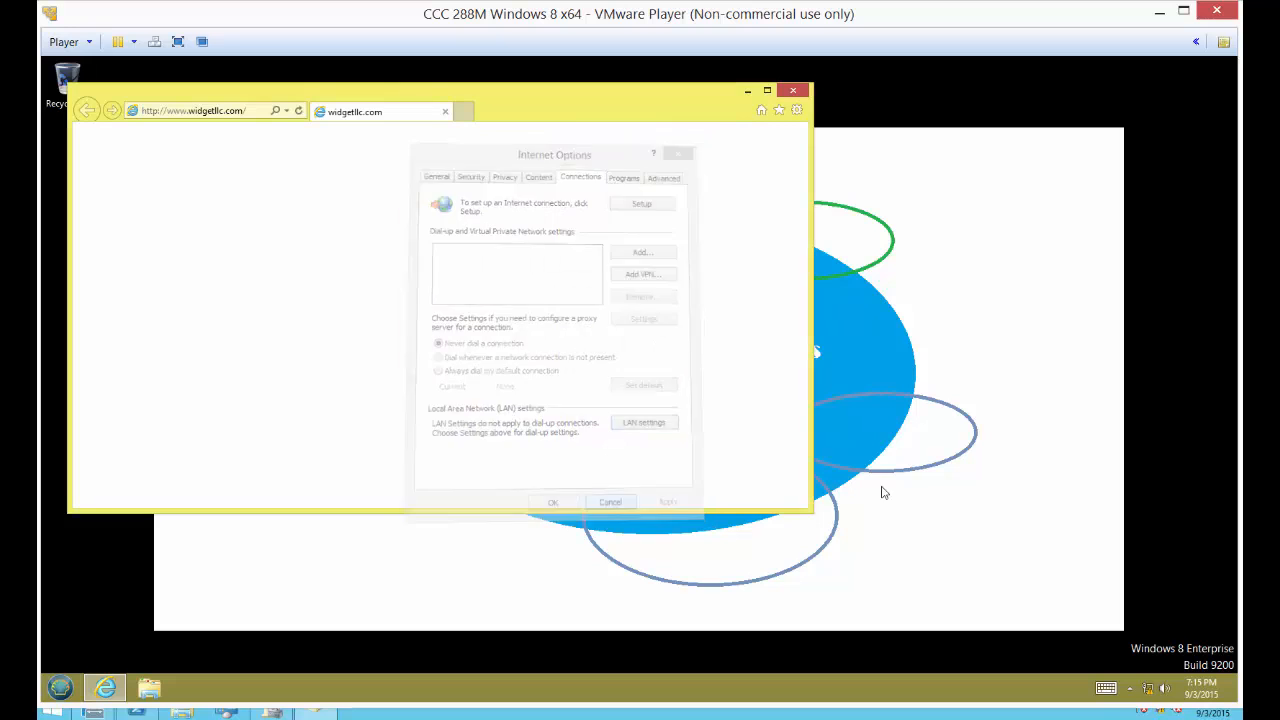
pyautogui.click(794, 92)
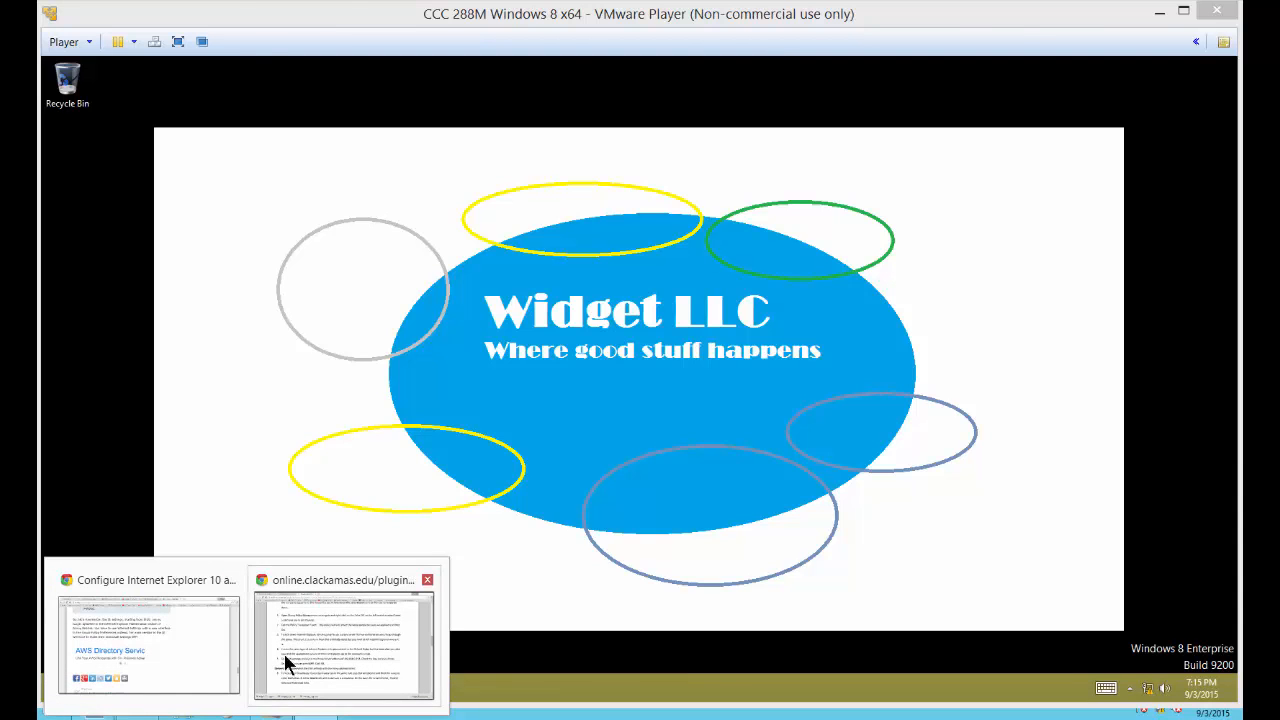
# Step: Switch to the Module 8 lab instructions PDF in Chrome and review the lockdown steps through the gpresult /r policy check
pyautogui.click(286, 666)
pyautogui.scroll(-5, 419, 273)
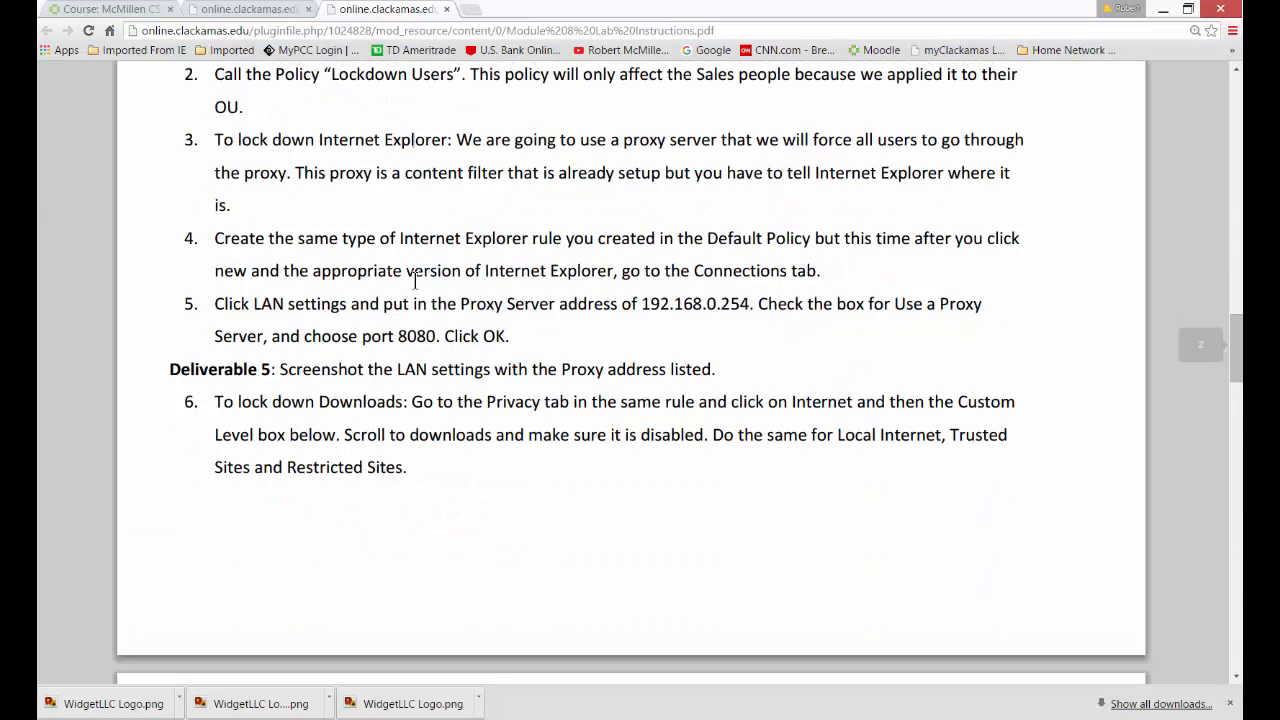
pyautogui.scroll(-3, 419, 273)
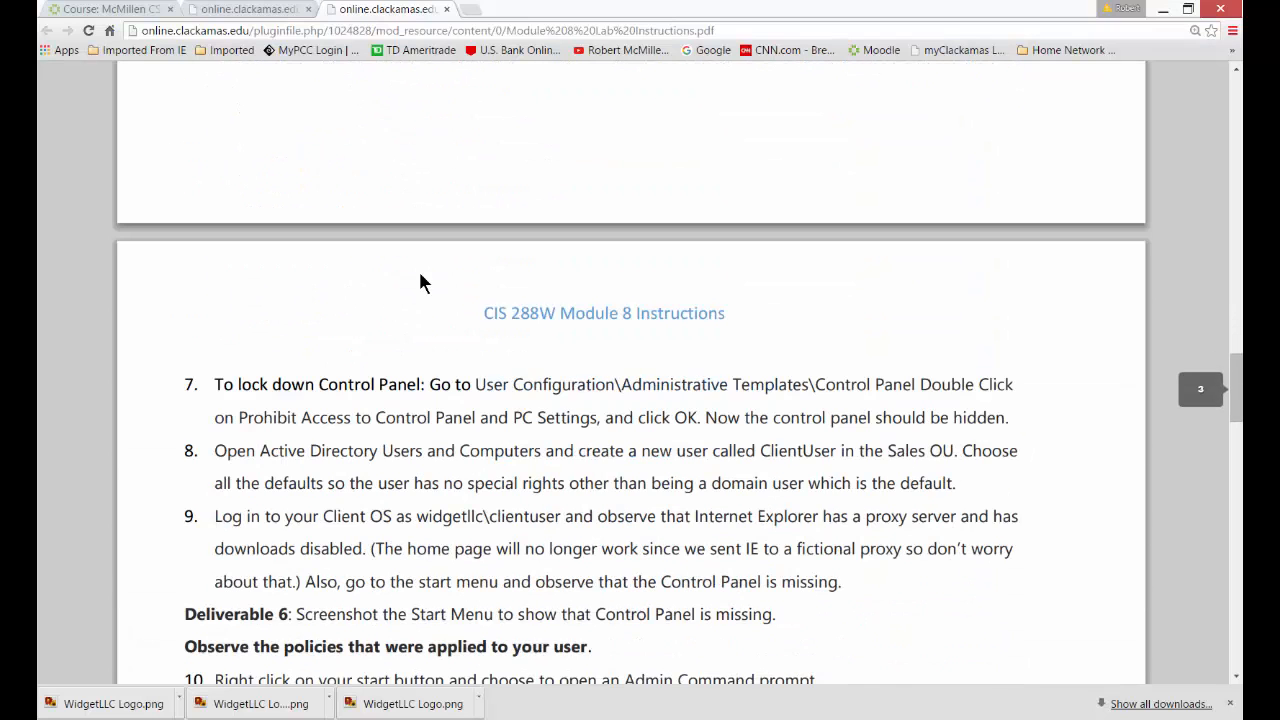
pyautogui.scroll(5, 420, 283)
pyautogui.moveTo(215, 231); pyautogui.dragTo(669, 297)
pyautogui.click(671, 286)
pyautogui.scroll(-8, 674, 280)
pyautogui.scroll(-7, 676, 285)
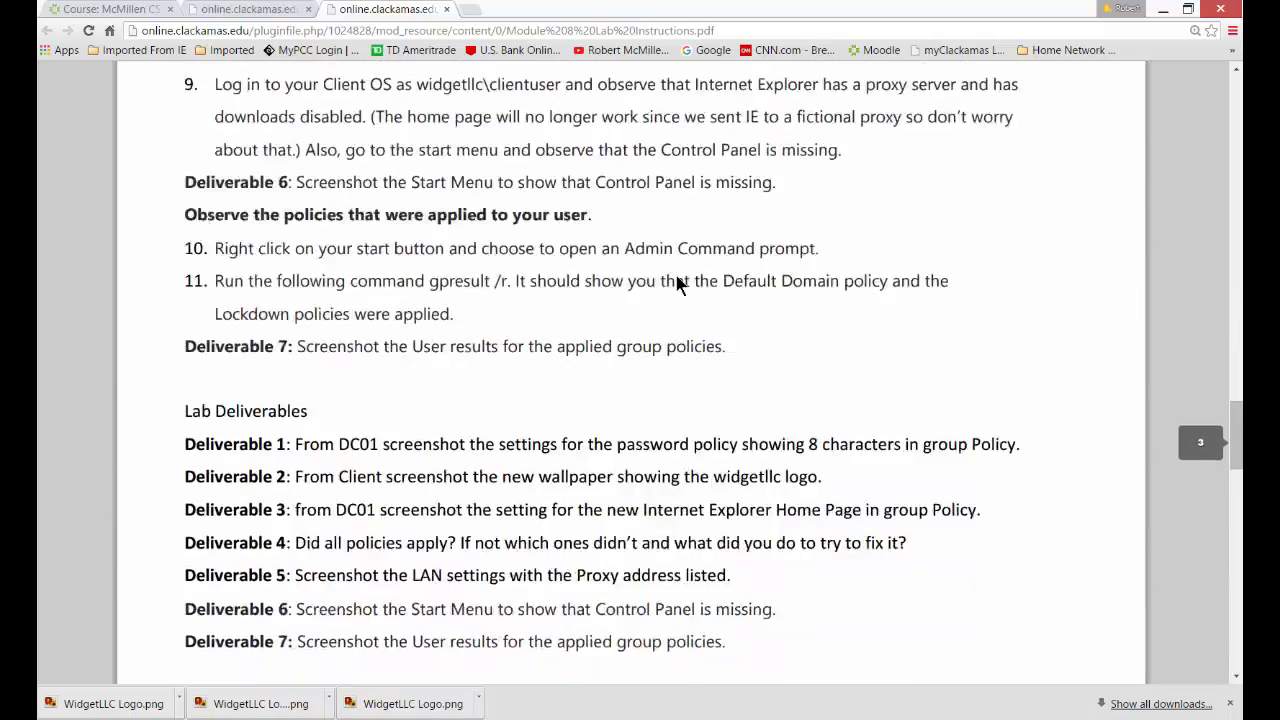
# Step: Read the Lab Deliverables, Lab Reflection and Knowledge Adaptation sections at the end of the instructions
pyautogui.scroll(-4, 676, 285)
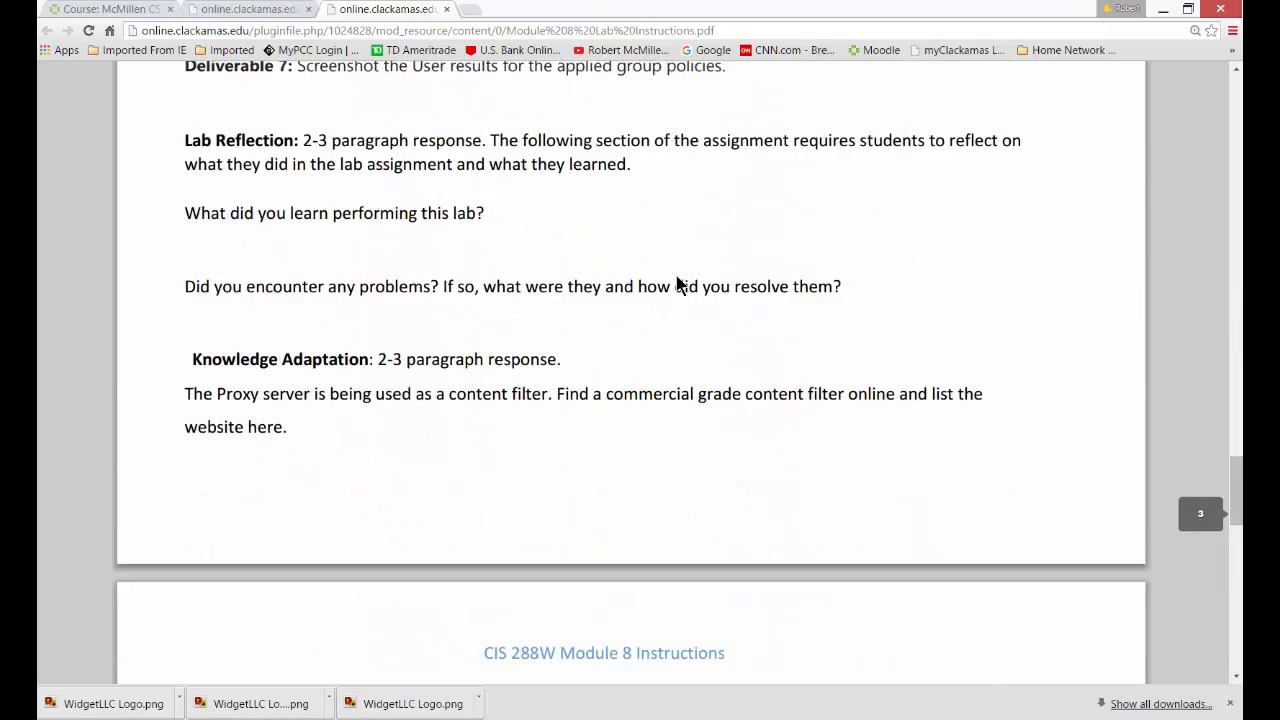
pyautogui.scroll(4, 677, 280)
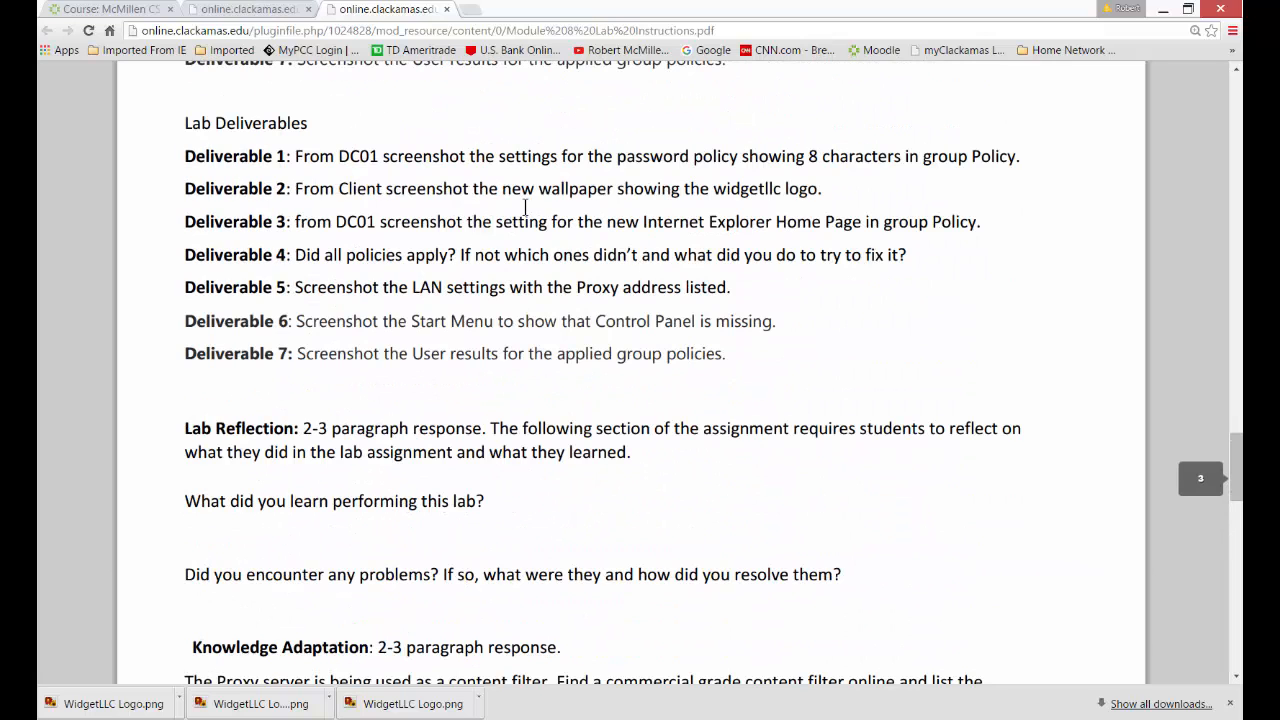
pyautogui.scroll(-4, 525, 207)
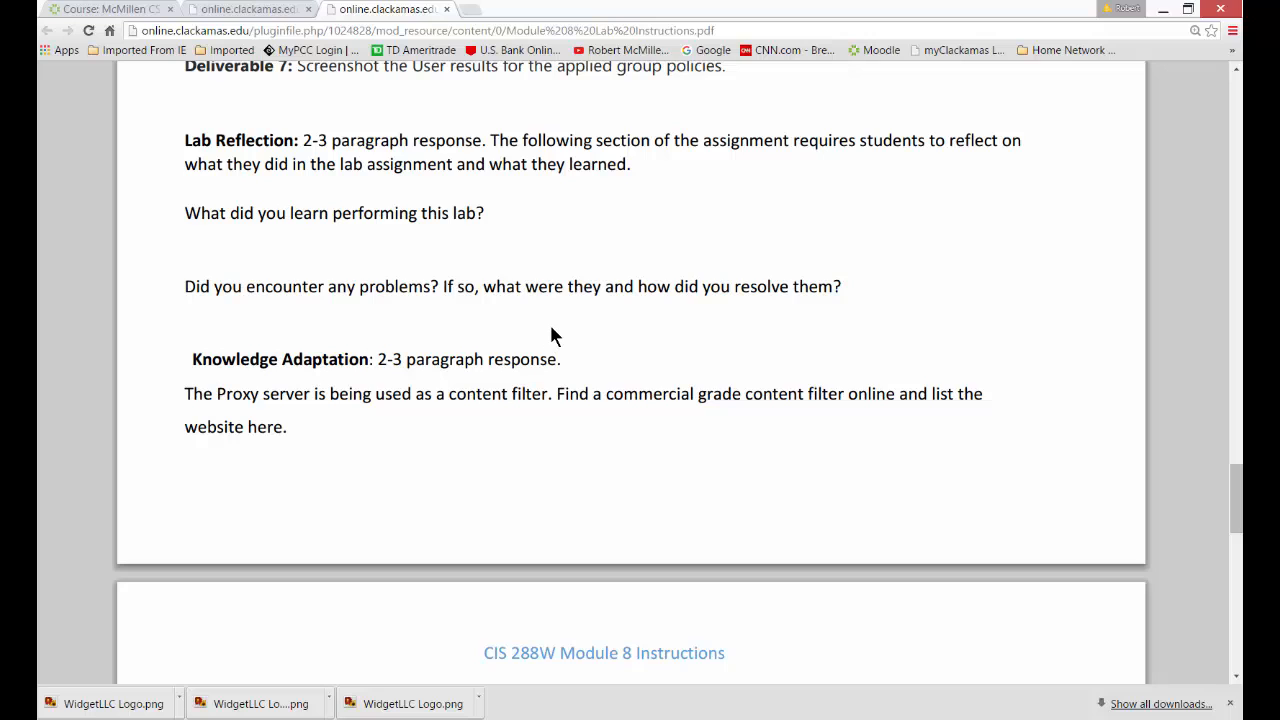
pyautogui.scroll(-3, 551, 328)
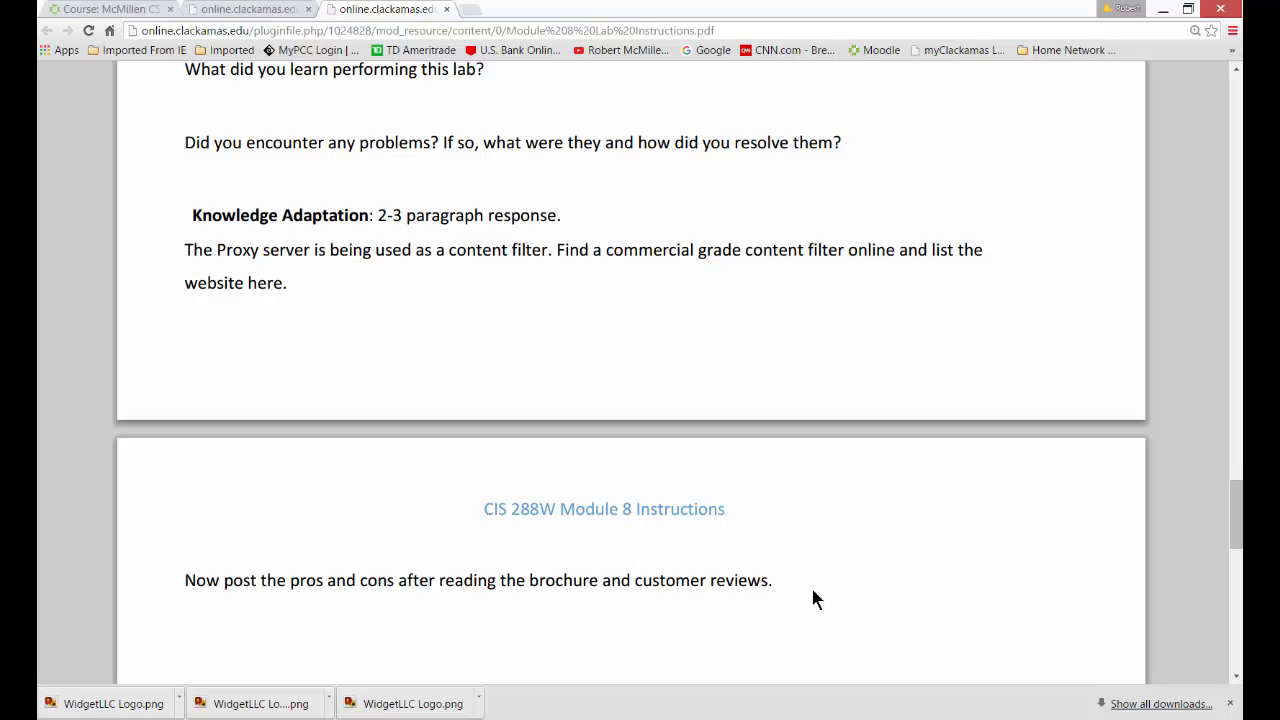
pyautogui.scroll(-2, 812, 598)
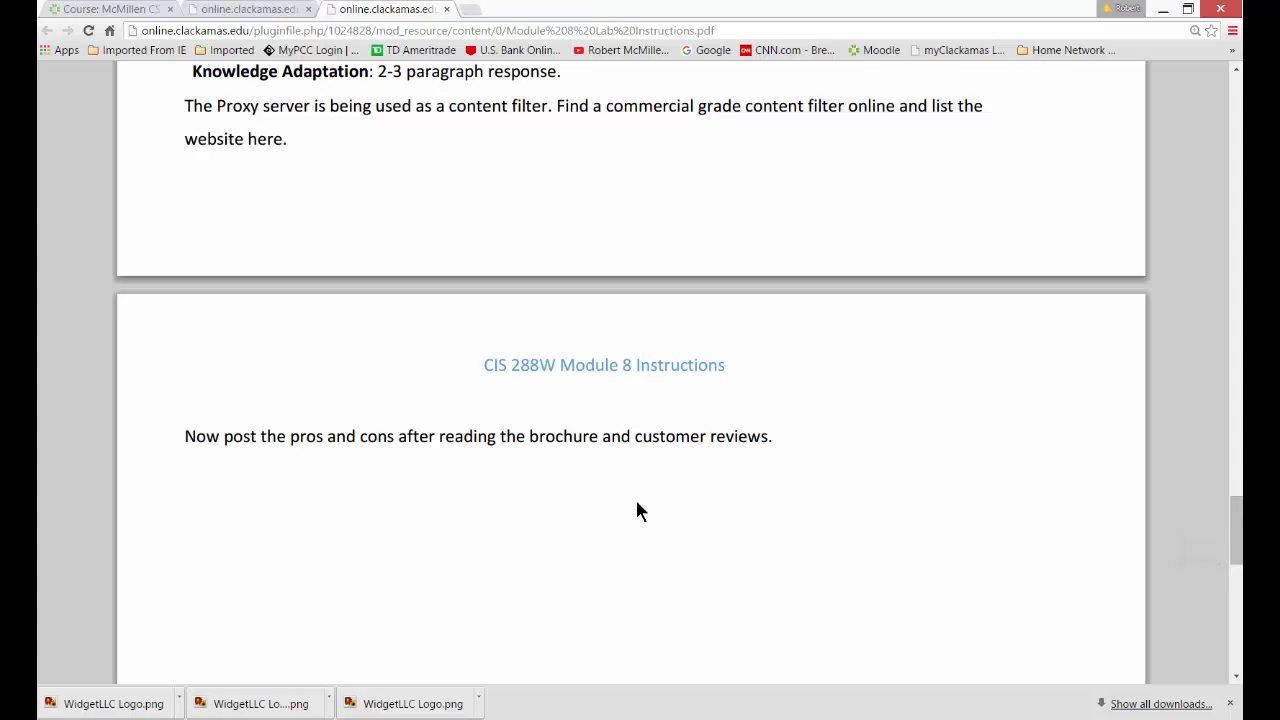
pyautogui.scroll(3, 637, 503)
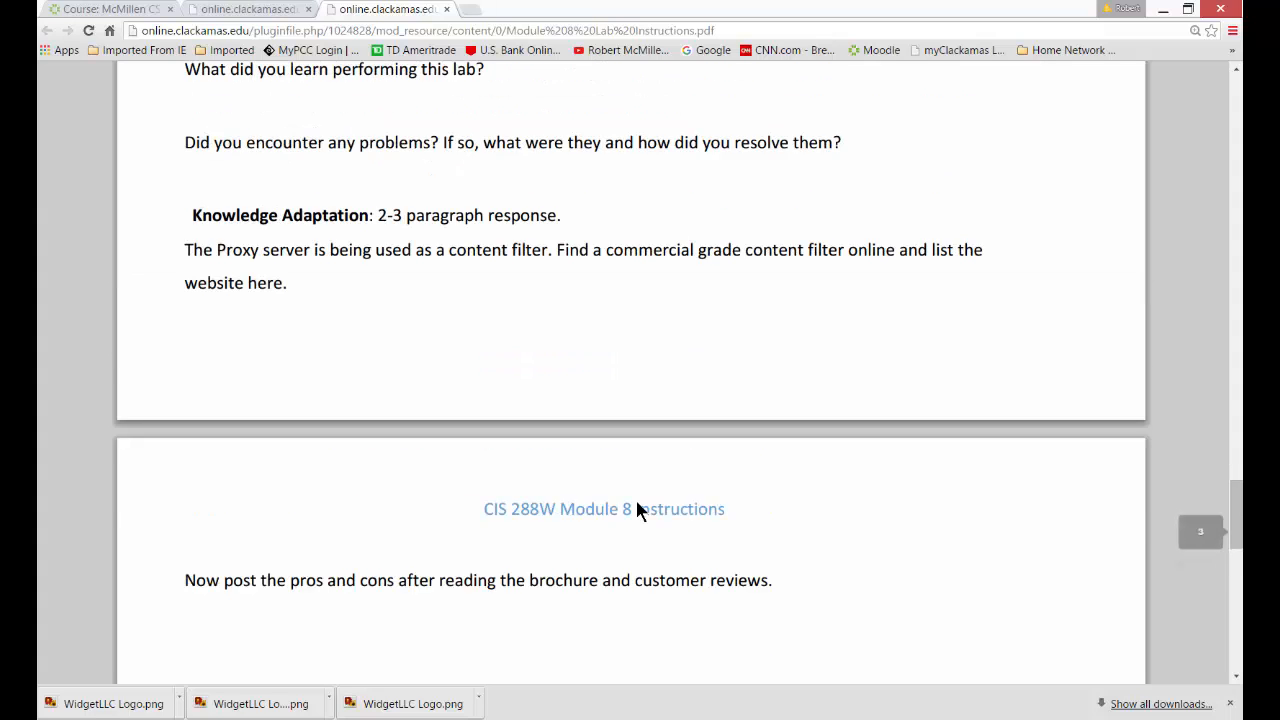